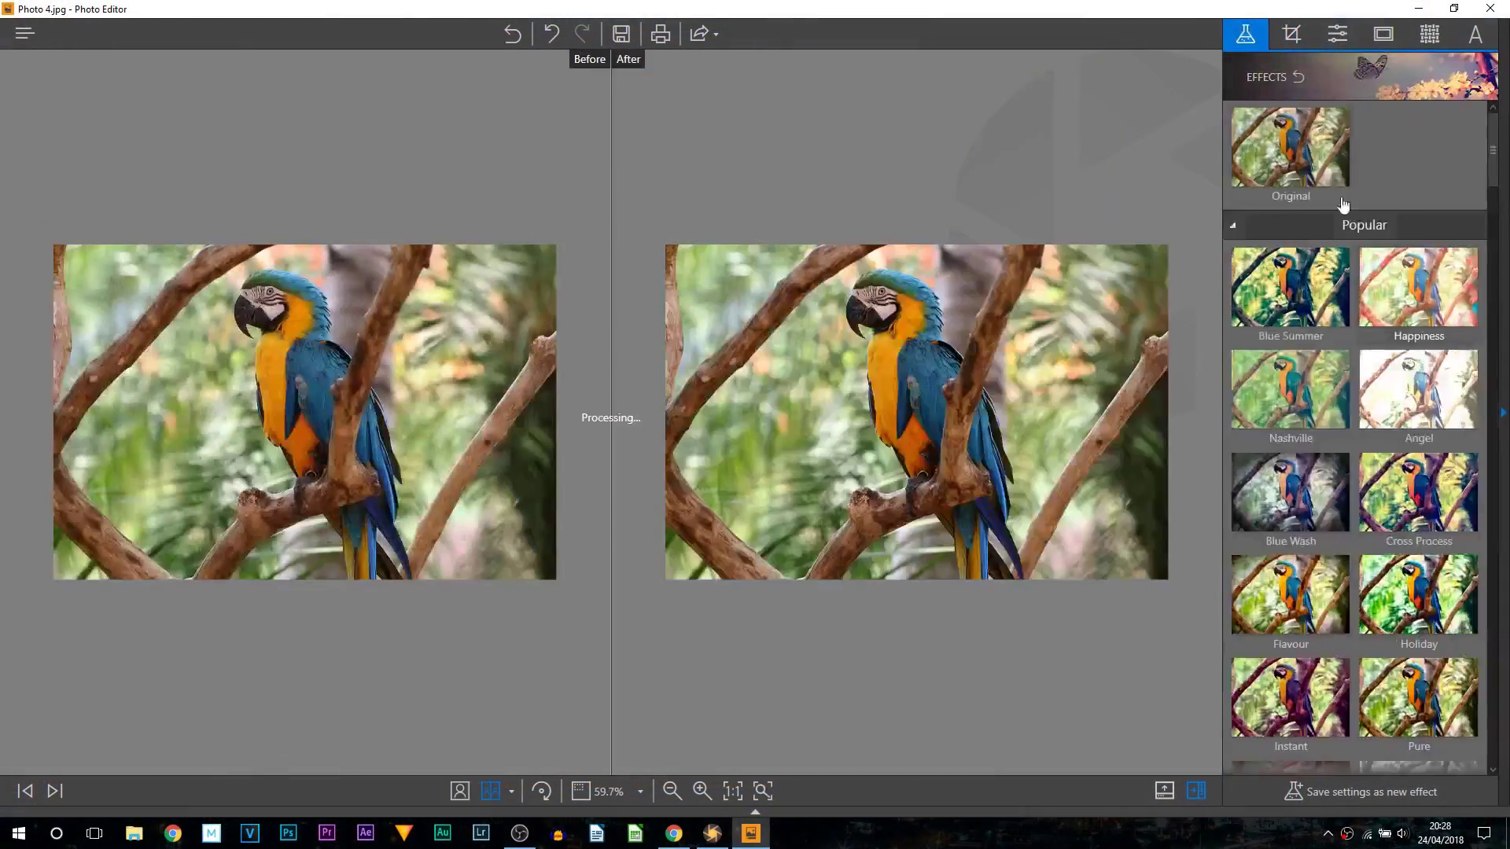
# Brighten the parrot photo's midtones with the tone curve in Adjustments.
pyautogui.click(1337, 34)
pyautogui.click(1294, 313)
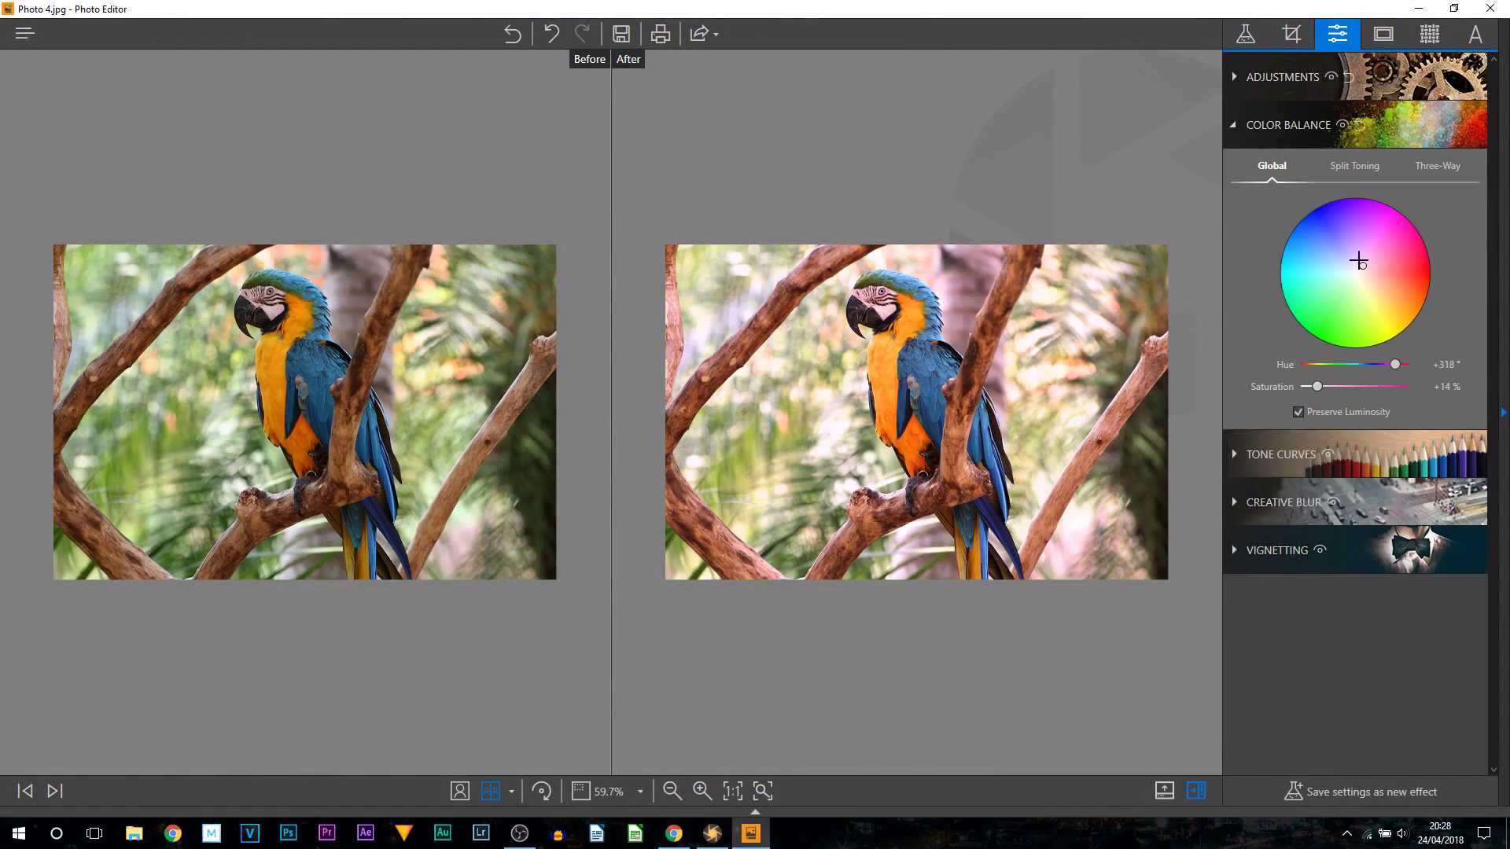
pyautogui.click(1280, 448)
pyautogui.moveTo(1352, 334); pyautogui.dragTo(1341, 299)
# Add a feathered radial Creative Blur centred on the parrot and check Vignetting.
pyautogui.click(1283, 474)
pyautogui.click(1438, 264)
pyautogui.moveTo(917, 412); pyautogui.dragTo(892, 345)
pyautogui.moveTo(1298, 308); pyautogui.dragTo(1332, 309)
pyautogui.click(1283, 221)
# Try several photo frames, starting with a black one, before settling on another style.
pyautogui.click(1269, 272)
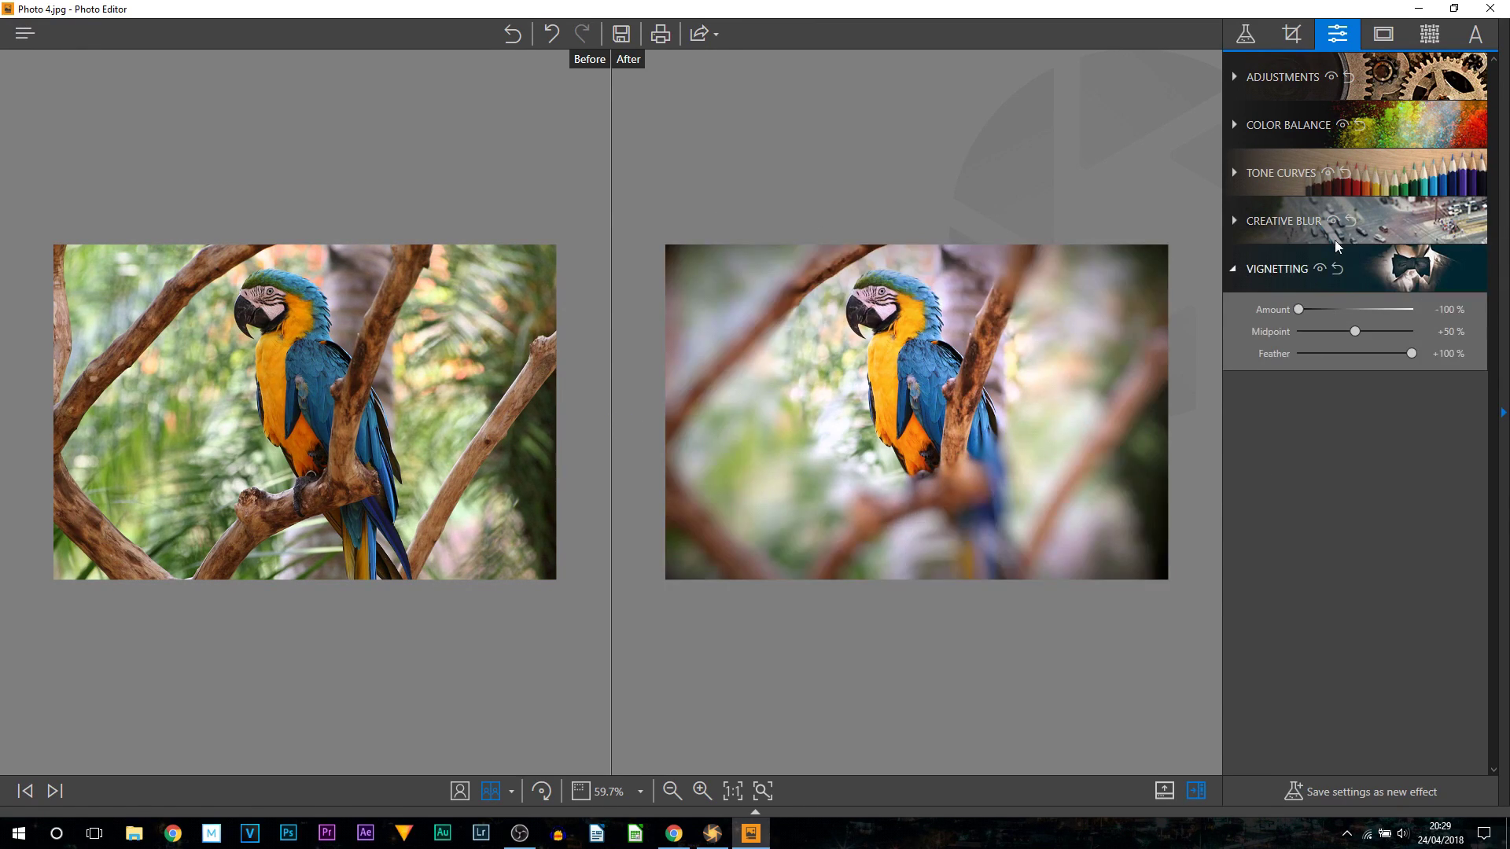
pyautogui.click(1384, 33)
pyautogui.scroll(-10, 1409, 478)
pyautogui.click(1292, 405)
pyautogui.click(1292, 533)
# Apply a Light Leak texture at 35% opacity and try another texture.
pyautogui.click(1430, 34)
pyautogui.click(1290, 403)
pyautogui.moveTo(1423, 714); pyautogui.dragTo(1343, 714)
pyautogui.scroll(-3, 1353, 471)
pyautogui.click(1292, 387)
pyautogui.scroll(5, 1353, 393)
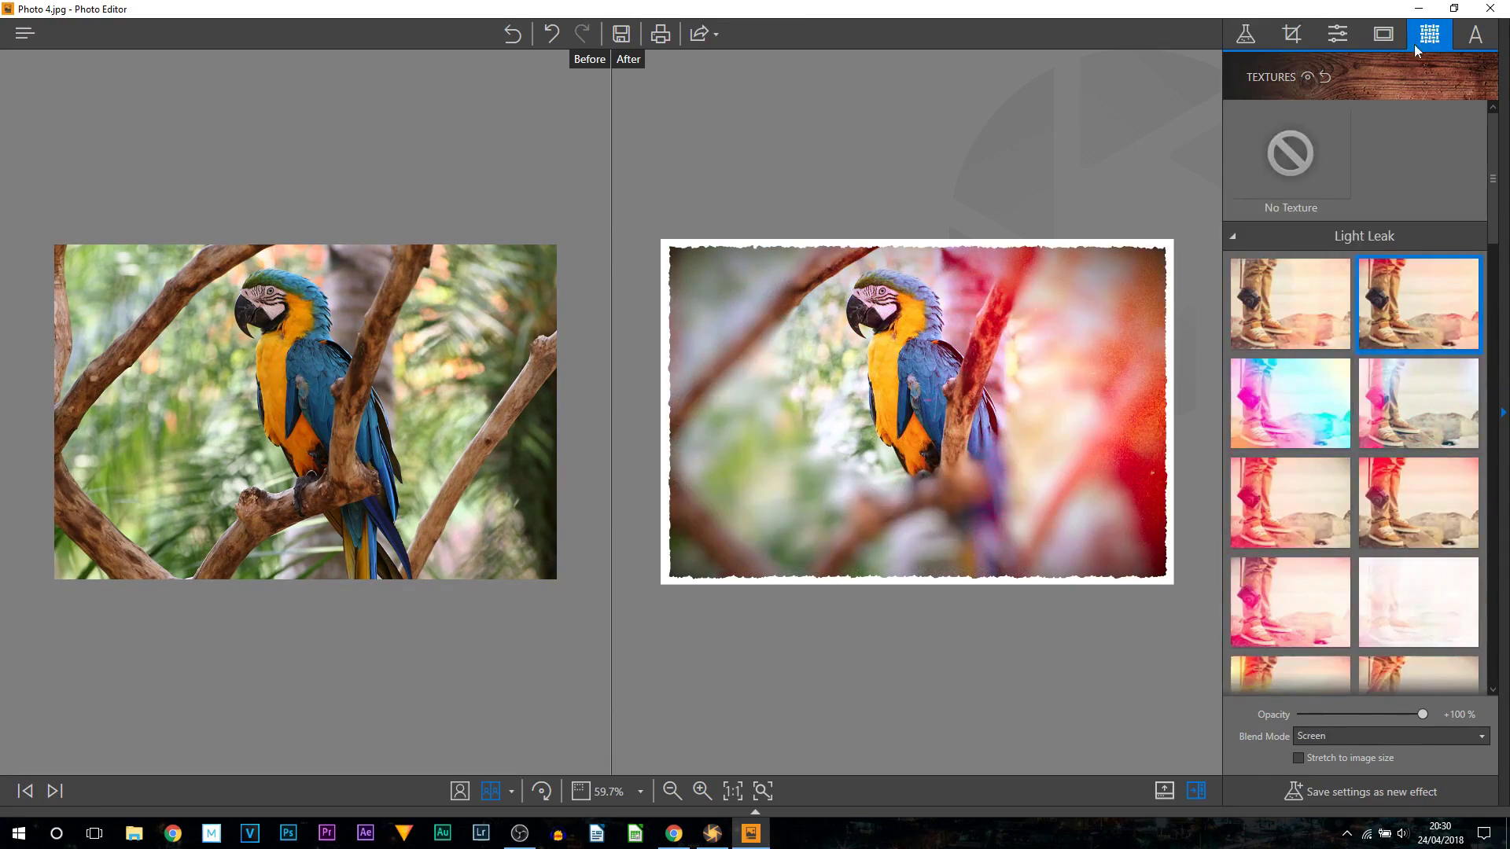
# Try the Nashville, Cross Process and Pure presets, then reapply the Light Leak texture.
pyautogui.click(1245, 33)
pyautogui.click(1300, 391)
pyautogui.click(1419, 494)
pyautogui.click(1419, 700)
pyautogui.click(1337, 33)
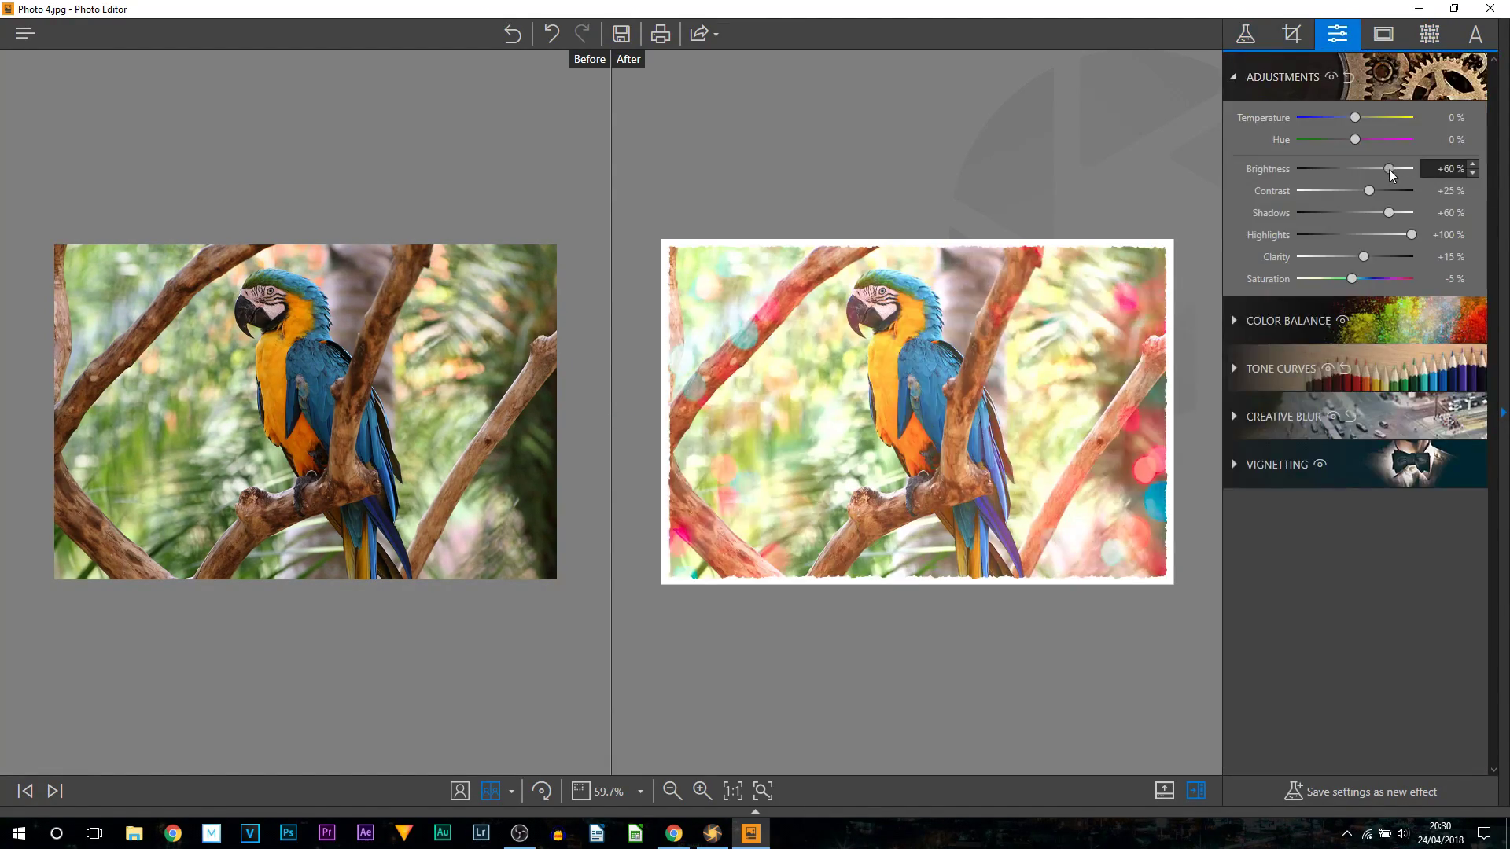
pyautogui.click(1430, 34)
pyautogui.click(1385, 317)
# Add the caption 'CasualSavage' in Nova Square font and choose its colour.
pyautogui.click(1475, 33)
pyautogui.write('CasualSavage')
pyautogui.click(1368, 166)
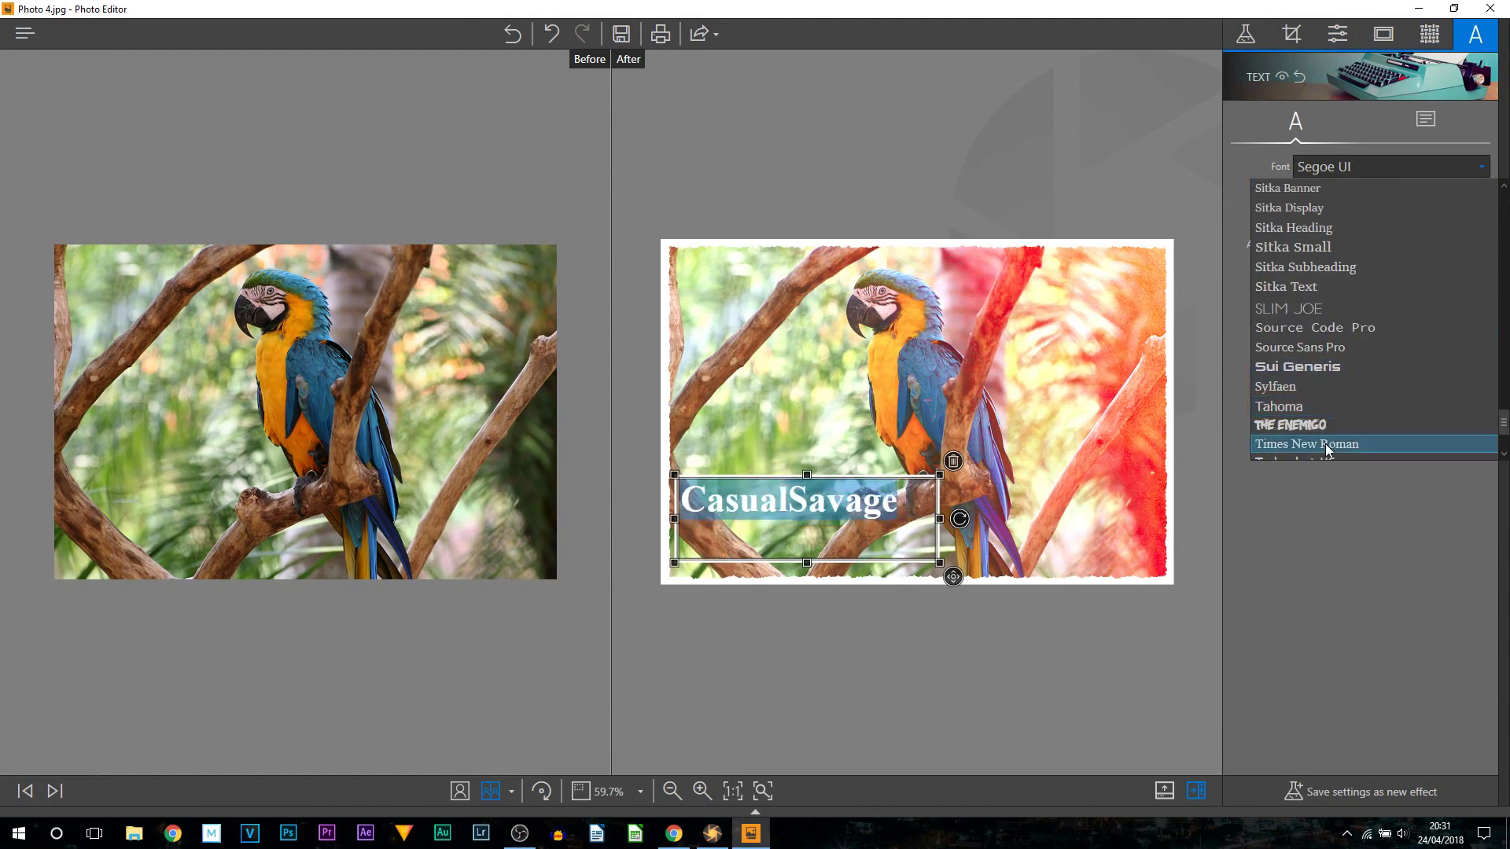
pyautogui.scroll(5, 1332, 414)
pyautogui.click(1293, 343)
pyautogui.click(1395, 213)
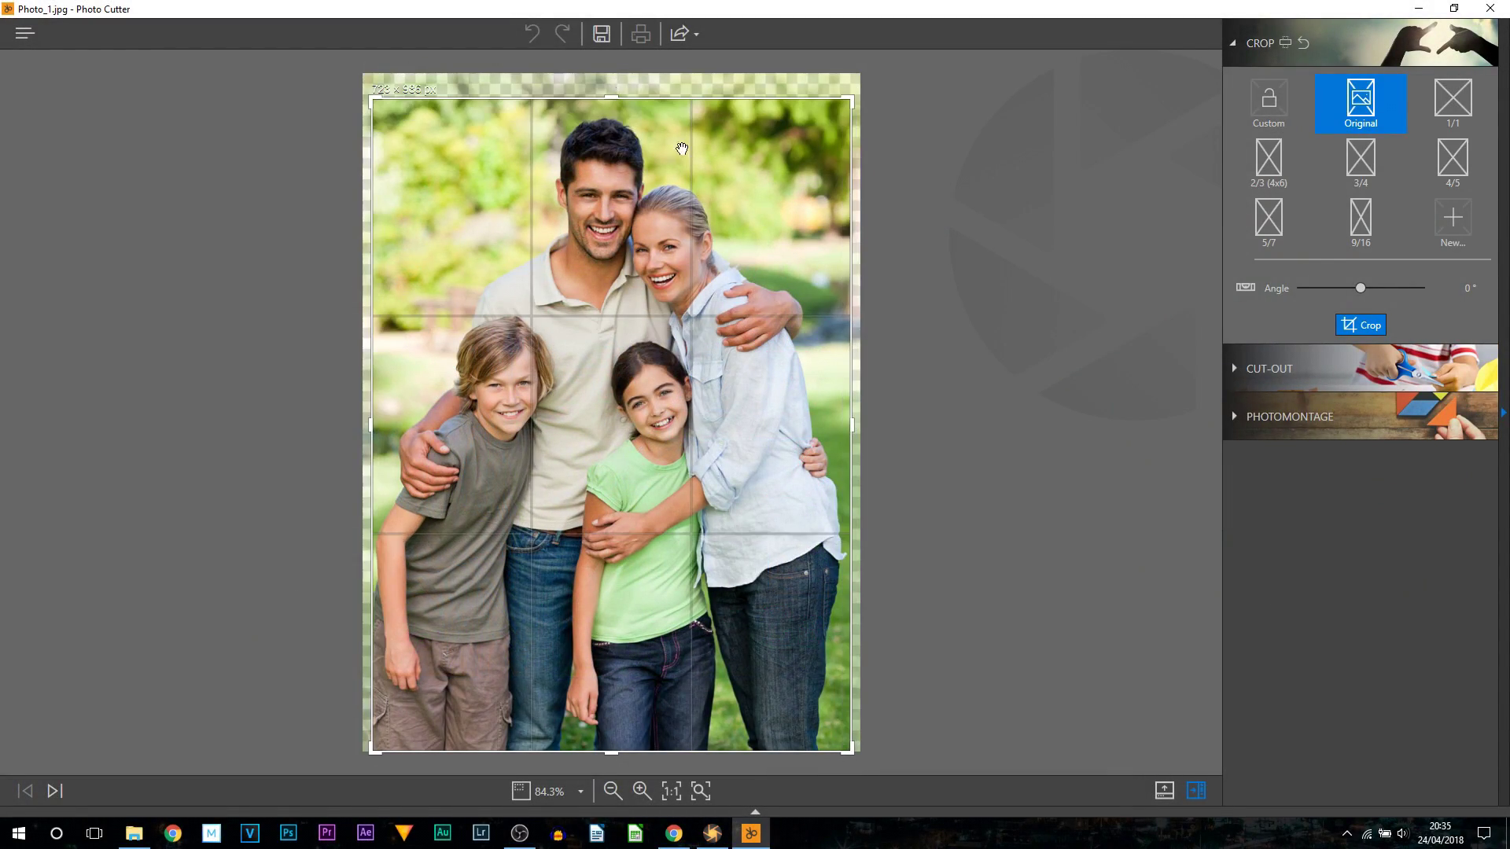
# Paint the top-left and right-edge background of the family photo for cut-out removal.
pyautogui.click(1269, 368)
pyautogui.moveTo(398, 250); pyautogui.dragTo(501, 117)
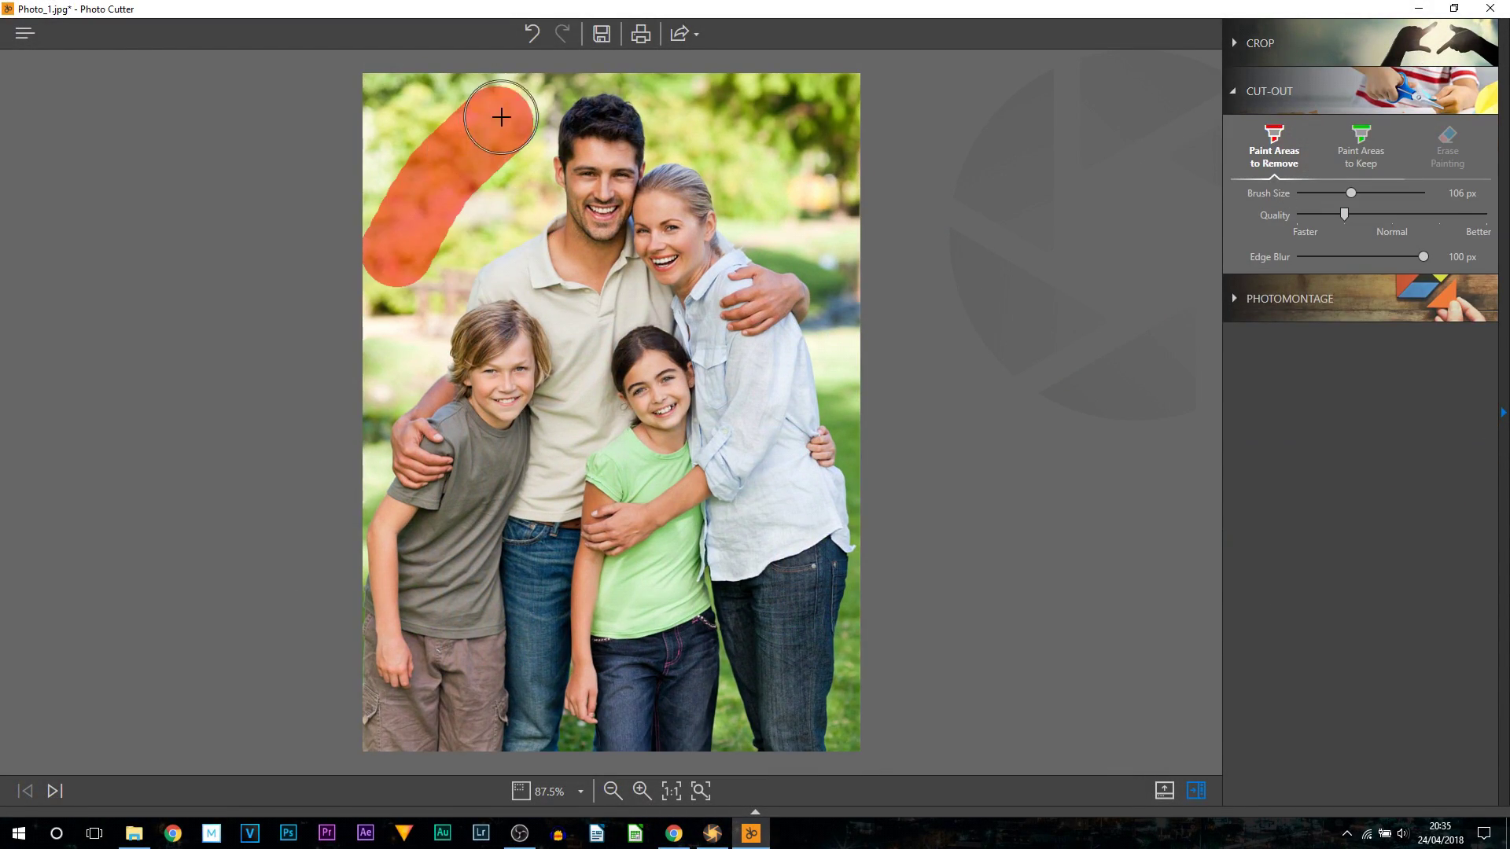
pyautogui.moveTo(775, 154); pyautogui.dragTo(838, 370)
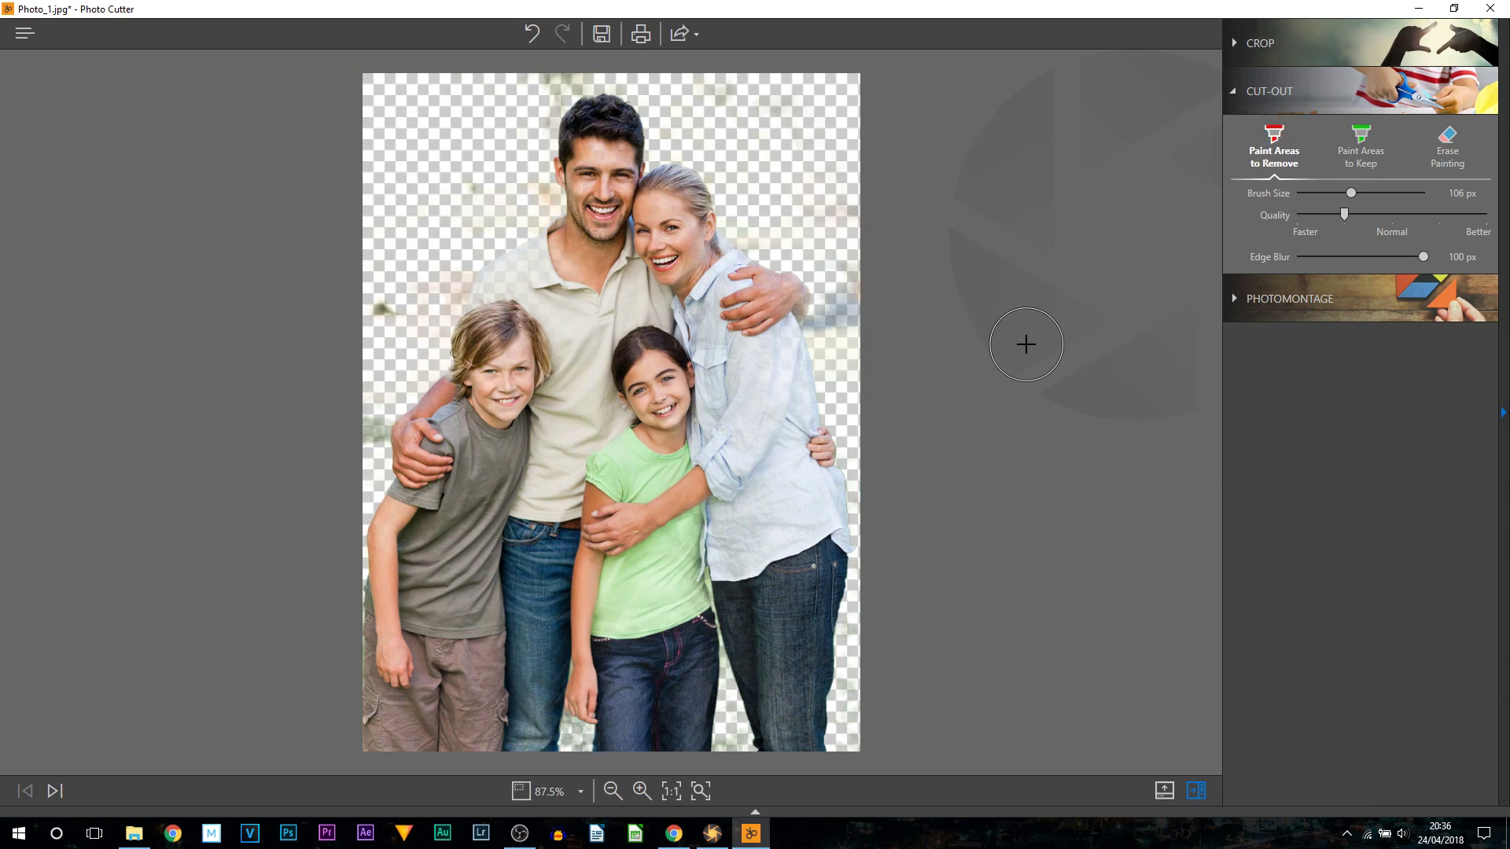
# Place the family photo on the red tree field background, shrunk and moved right and down.
pyautogui.click(1290, 299)
pyautogui.click(1328, 203)
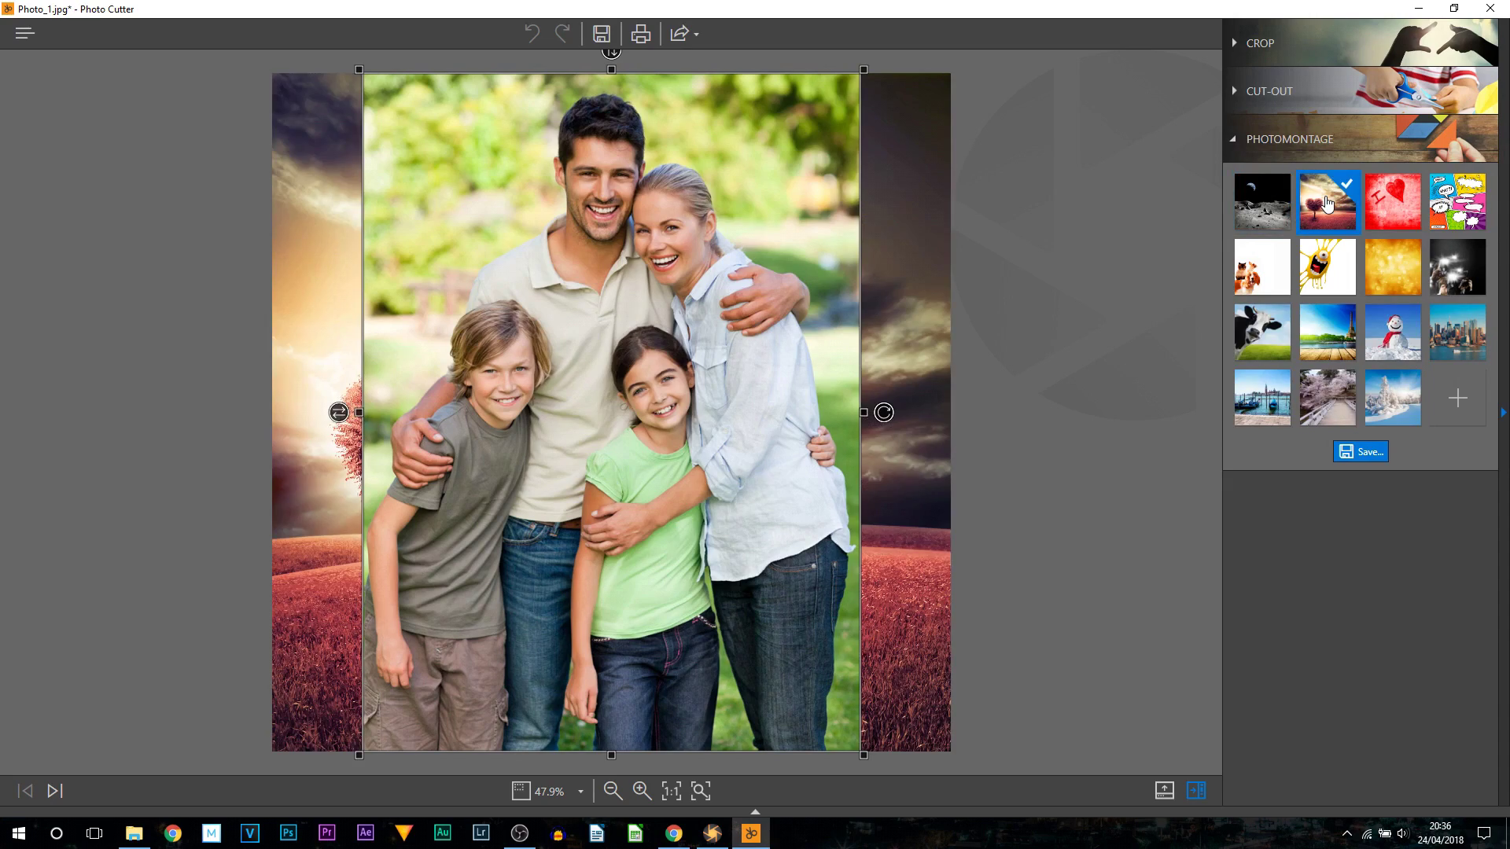
pyautogui.moveTo(867, 412); pyautogui.dragTo(781, 412)
pyautogui.moveTo(701, 302); pyautogui.dragTo(841, 307)
# Cycle through heart, comic, pets, bokeh, paparazzi and cow backgrounds, ending on the city skyline.
pyautogui.click(1393, 203)
pyautogui.click(1457, 203)
pyautogui.click(1262, 267)
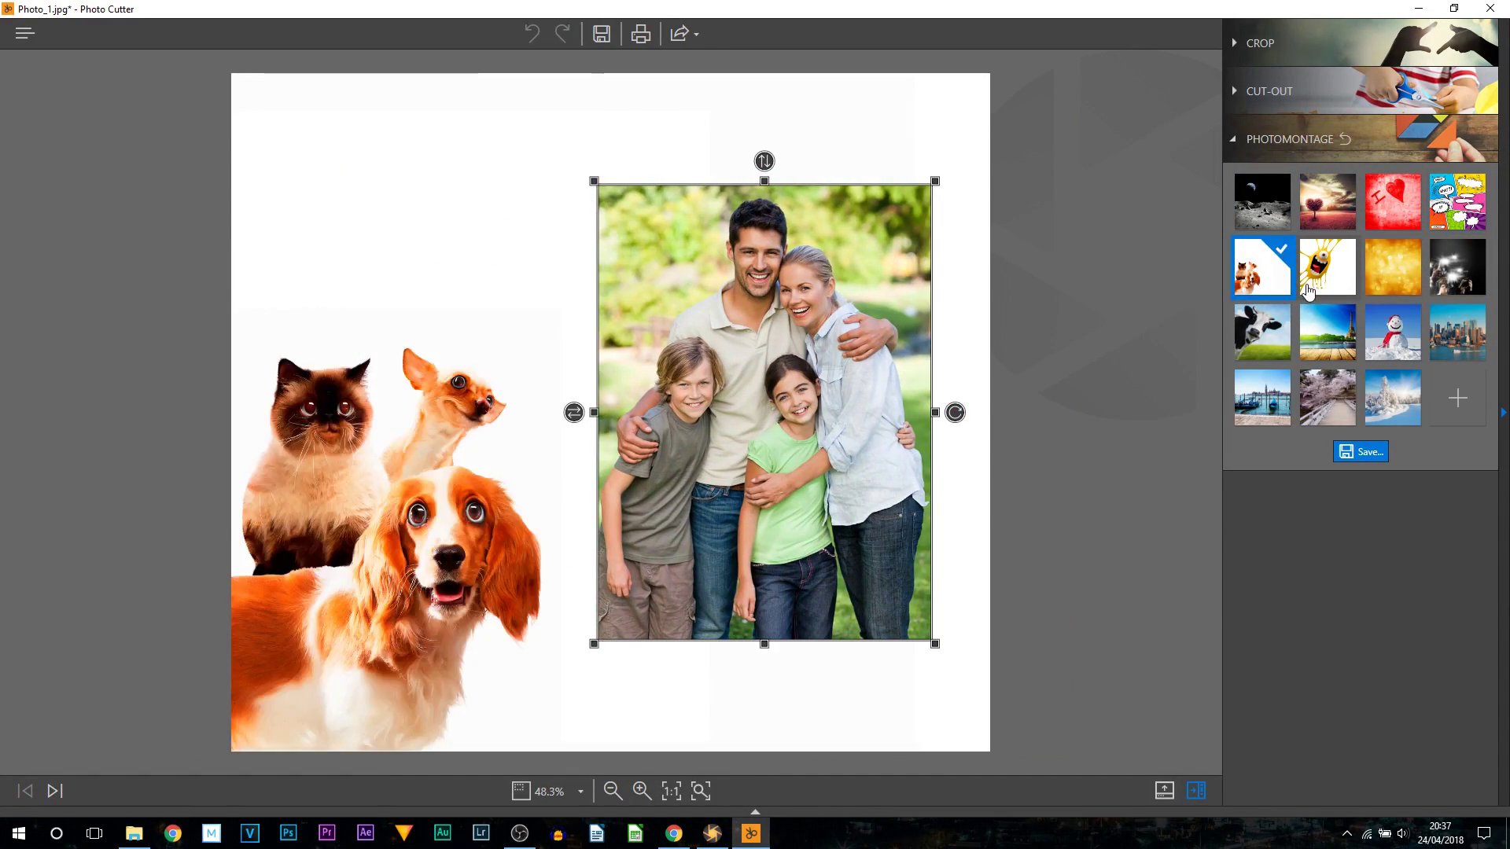
pyautogui.click(1388, 283)
pyautogui.click(1458, 267)
pyautogui.click(1262, 332)
pyautogui.click(1457, 332)
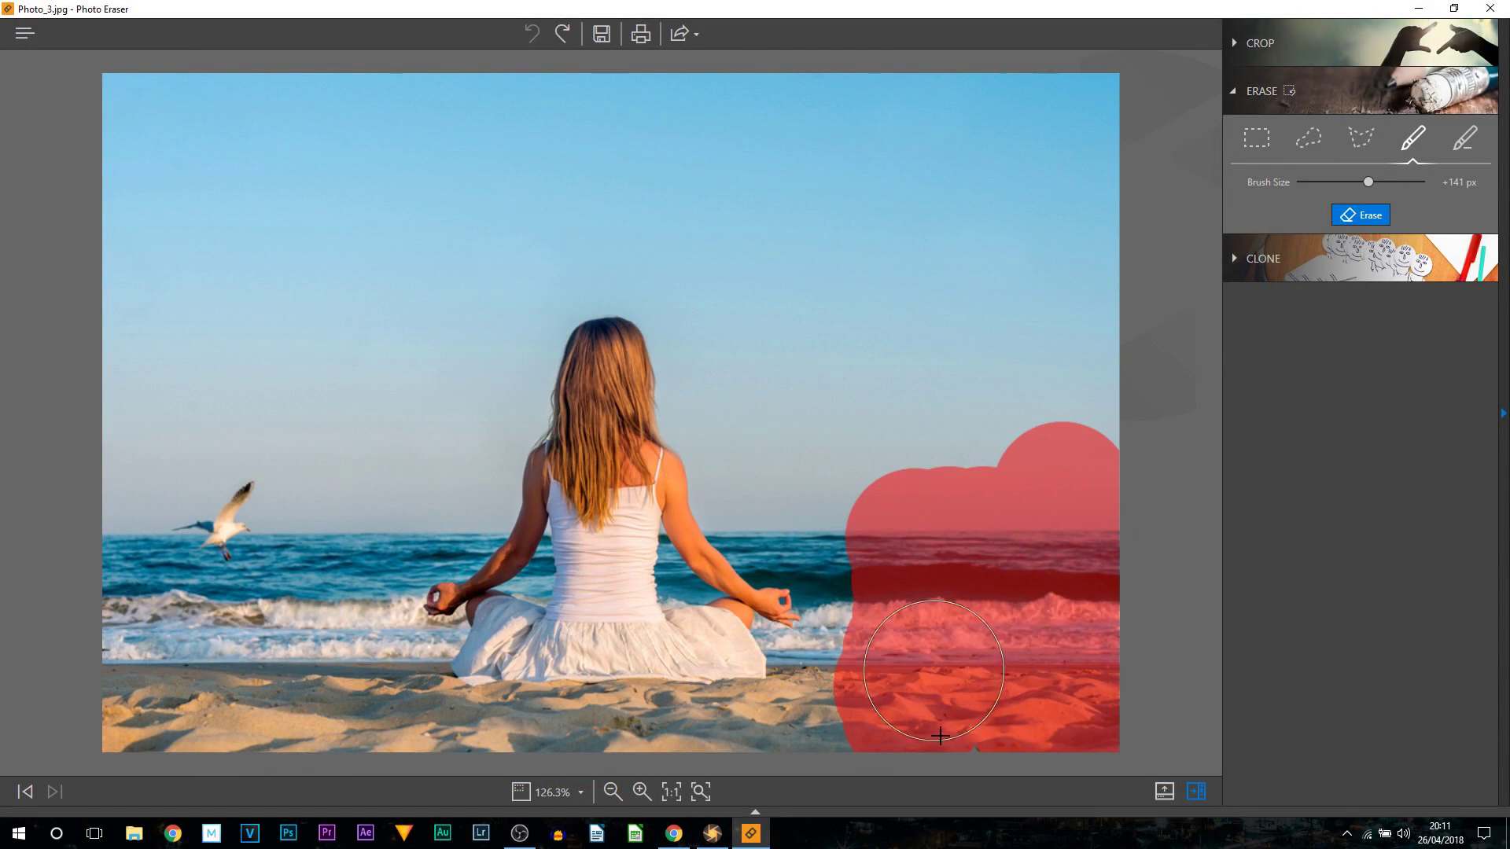
# Erase the marked lower-right area of the beach photo, then undo it.
pyautogui.click(1346, 213)
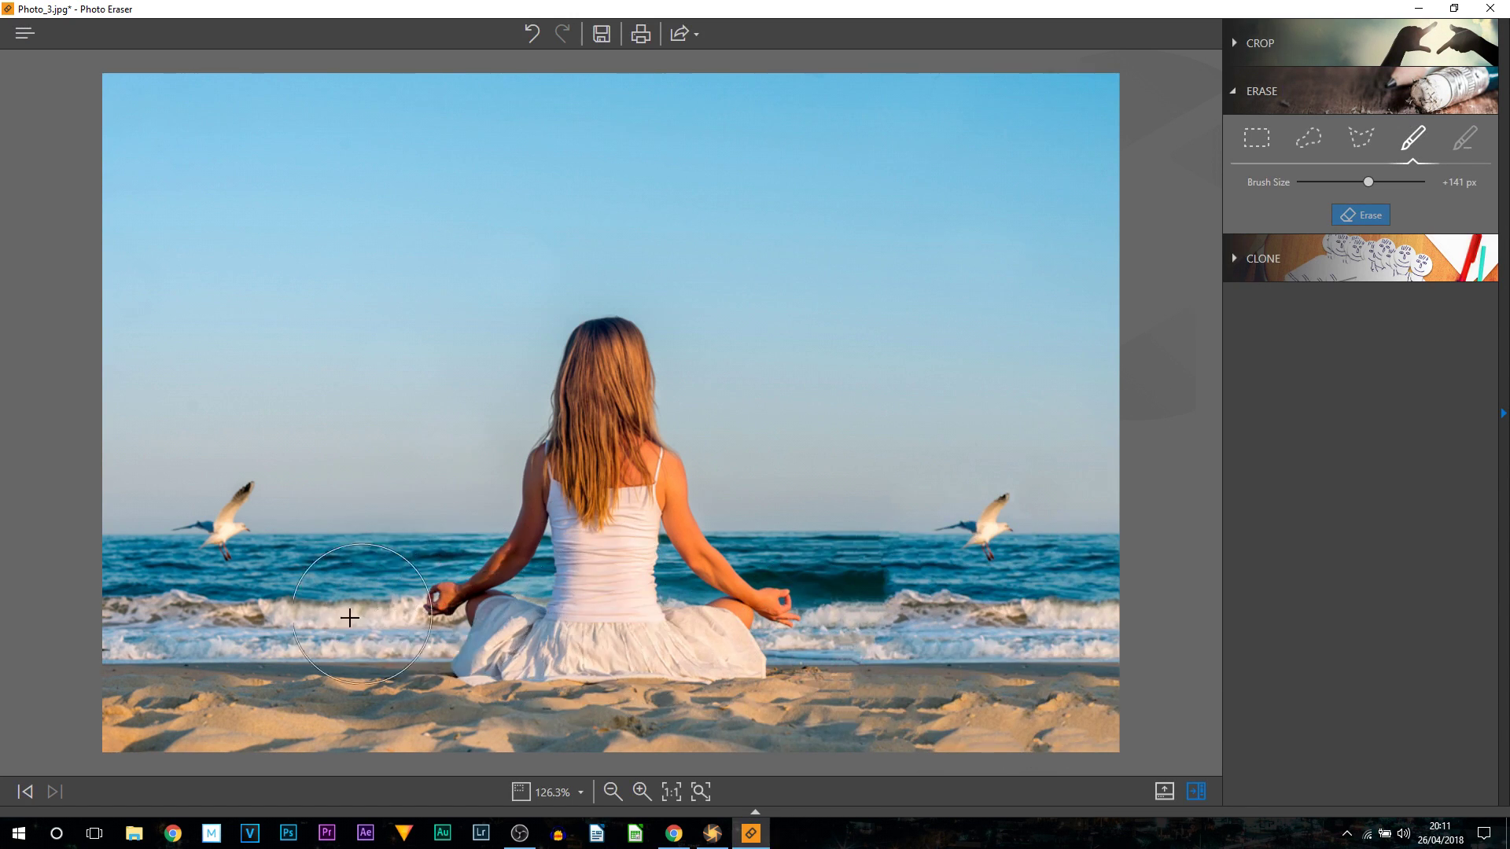
pyautogui.hotkey('ctrl', 'z')
pyautogui.click(1263, 259)
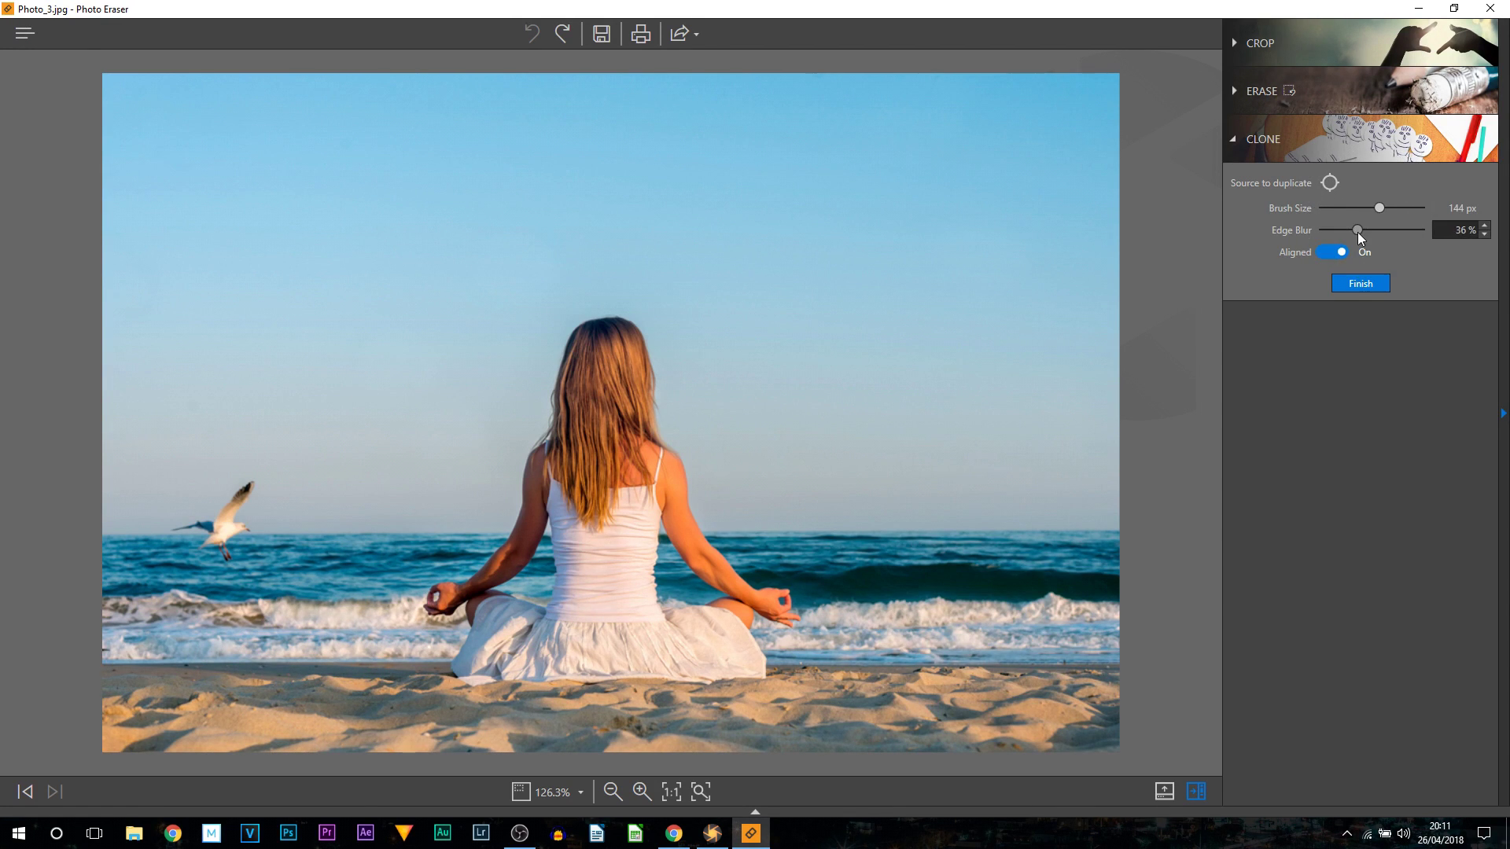
# Clone the left seagull to stamp extra seagull copies over the sea.
pyautogui.click(1329, 182)
pyautogui.click(222, 527)
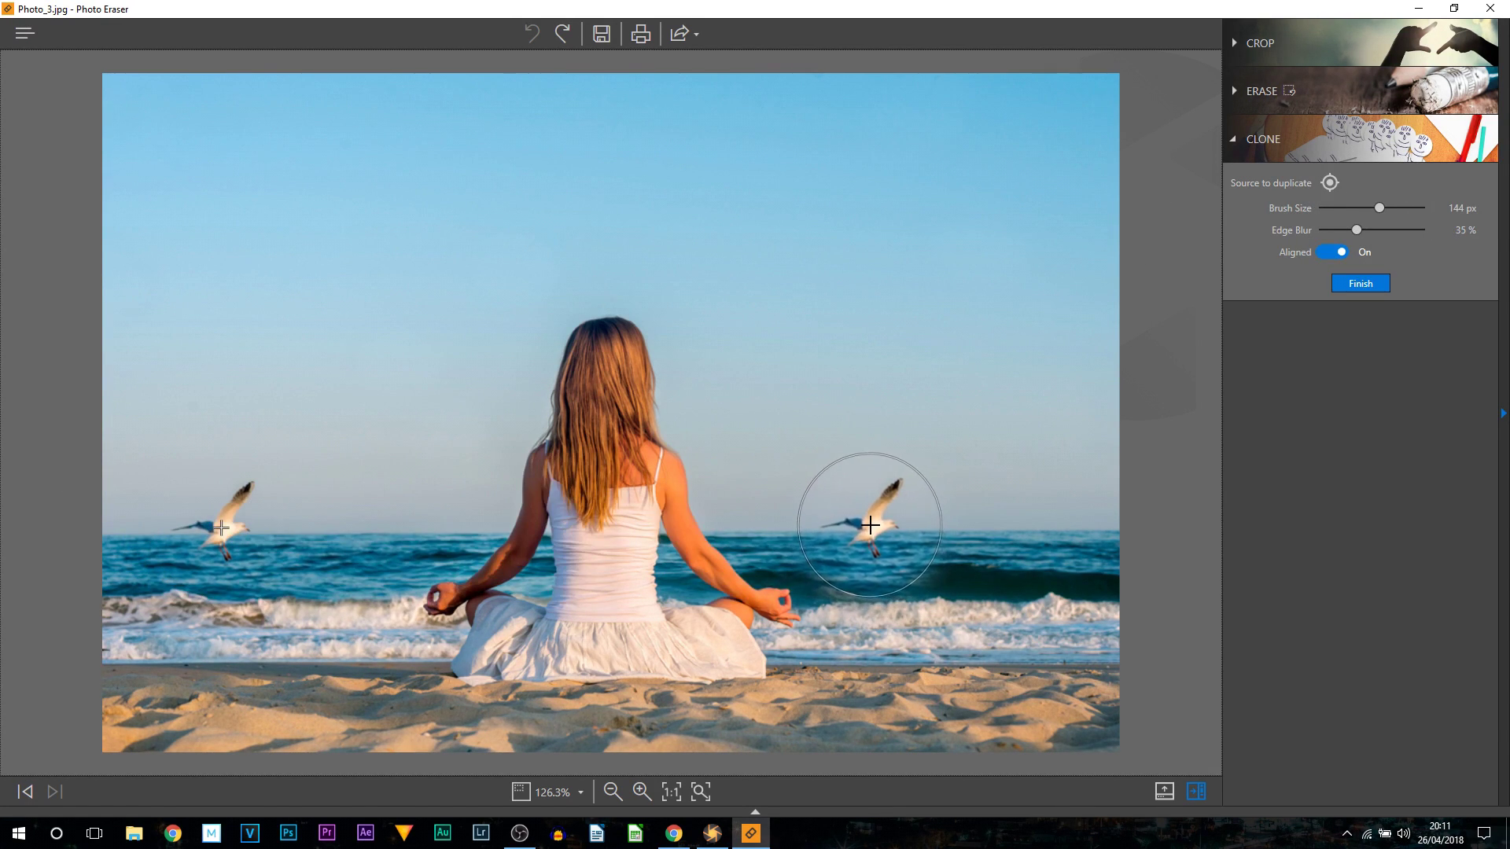
pyautogui.click(870, 515)
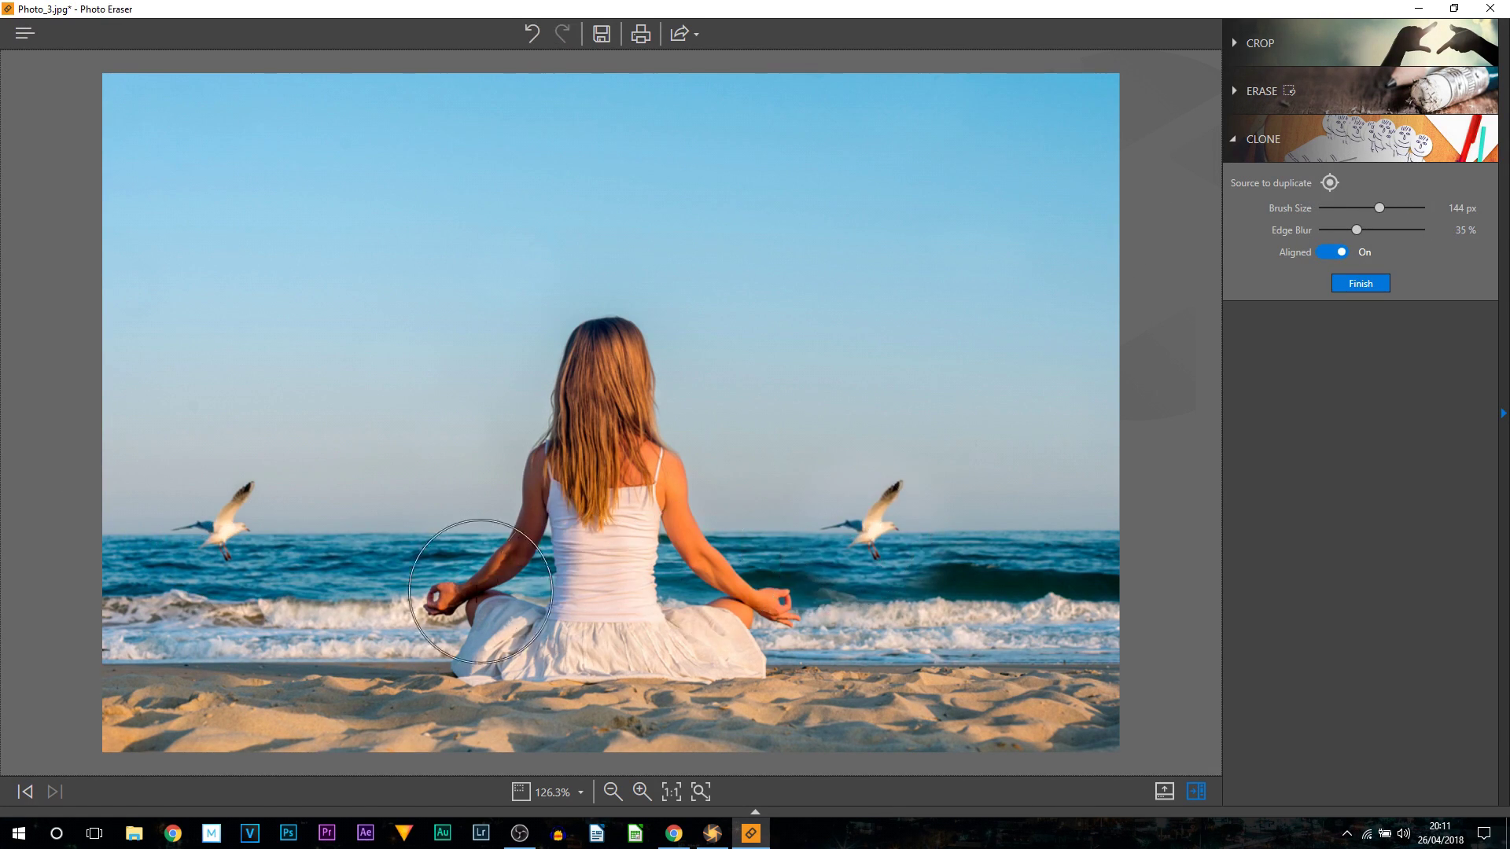
pyautogui.click(222, 528)
pyautogui.click(326, 528)
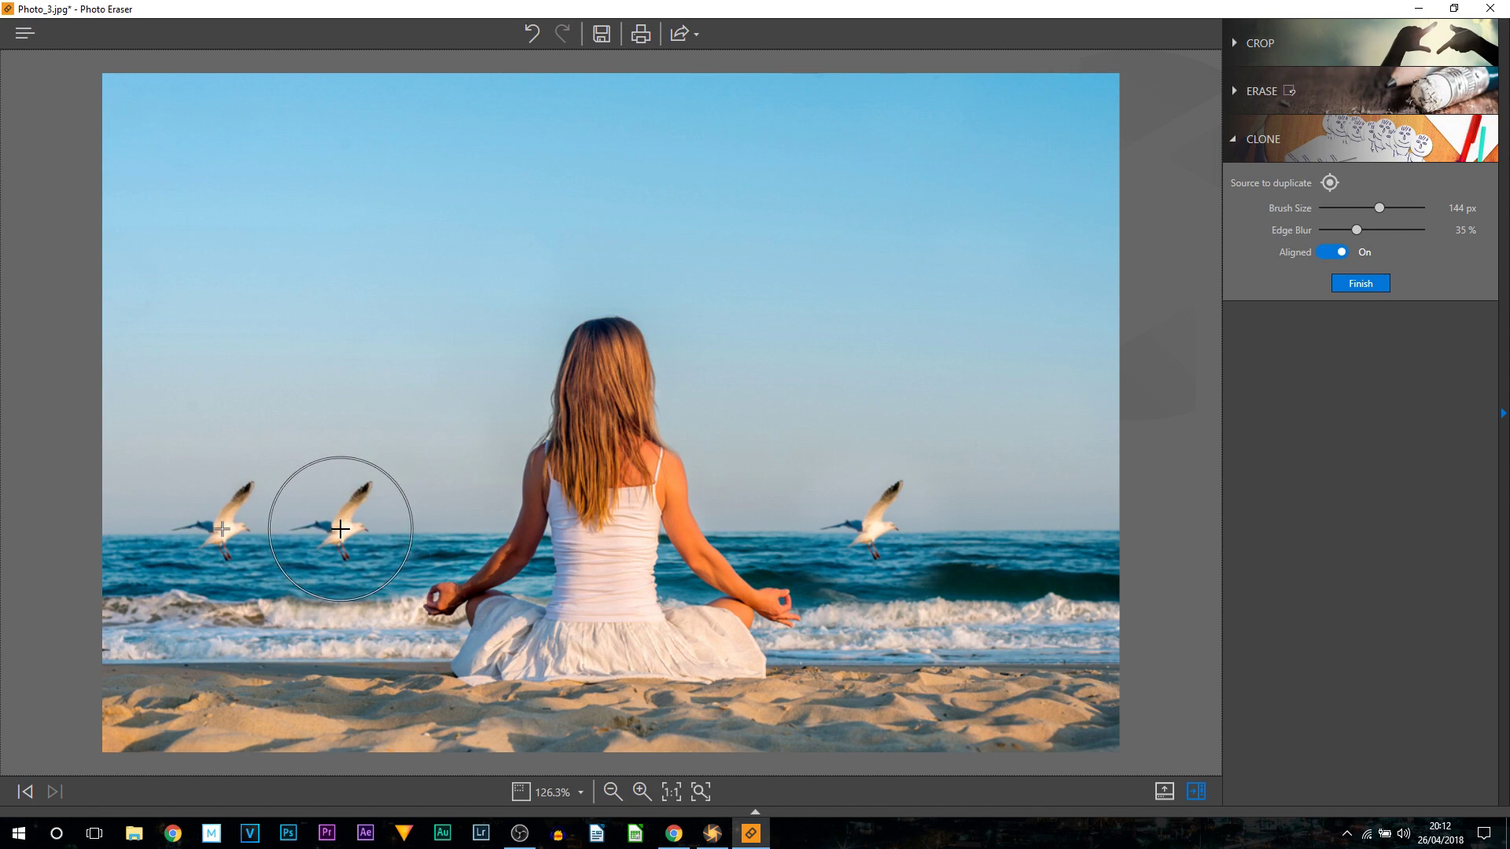
pyautogui.click(870, 528)
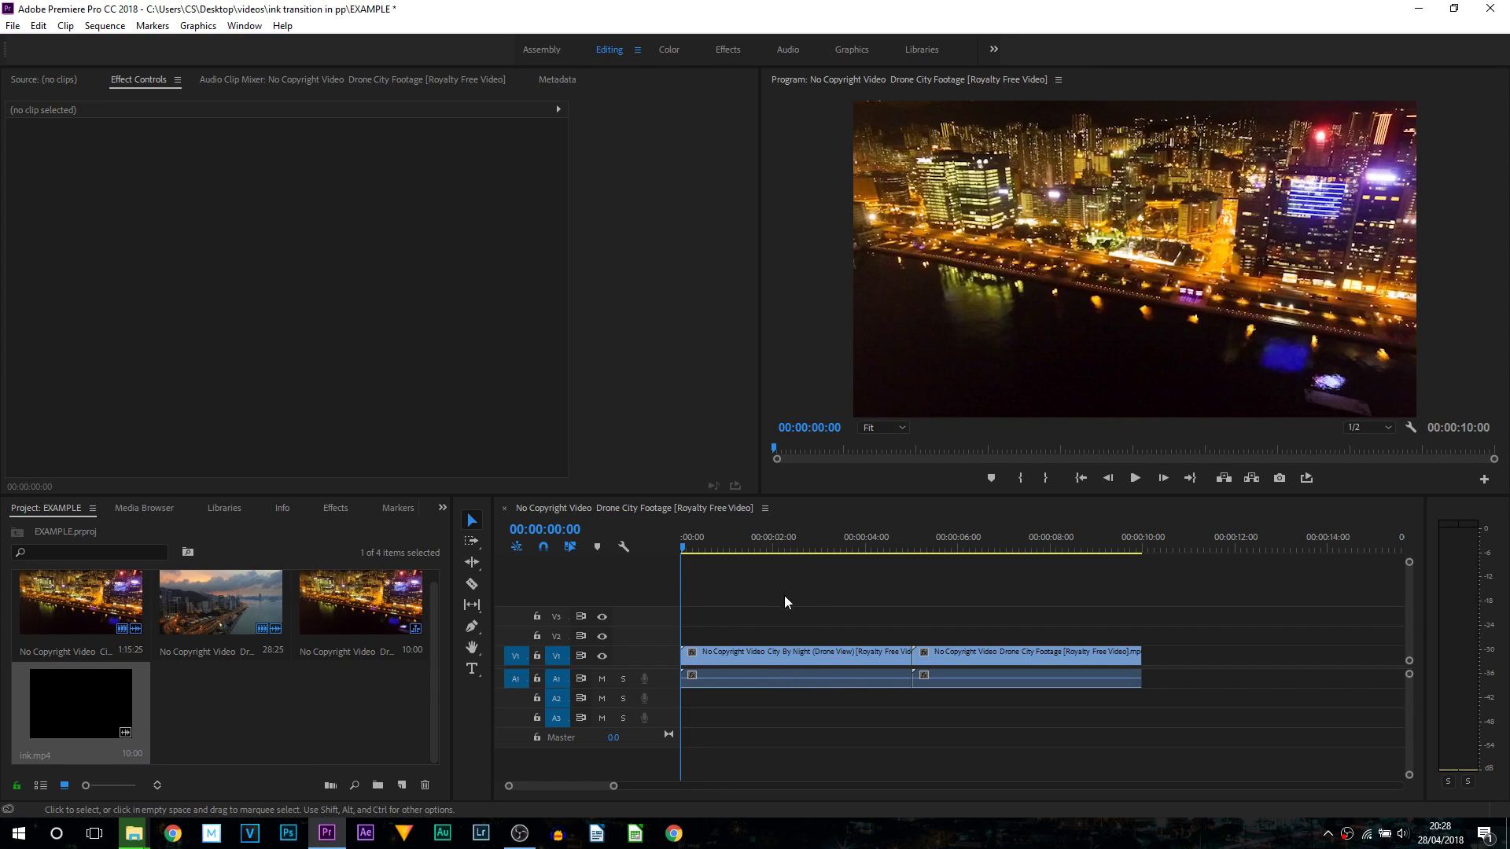
# Scrub the playhead through the EXAMPLE sequence toward 00:00:04:05, before the clip cut.
pyautogui.moveTo(746, 533); pyautogui.dragTo(874, 601)
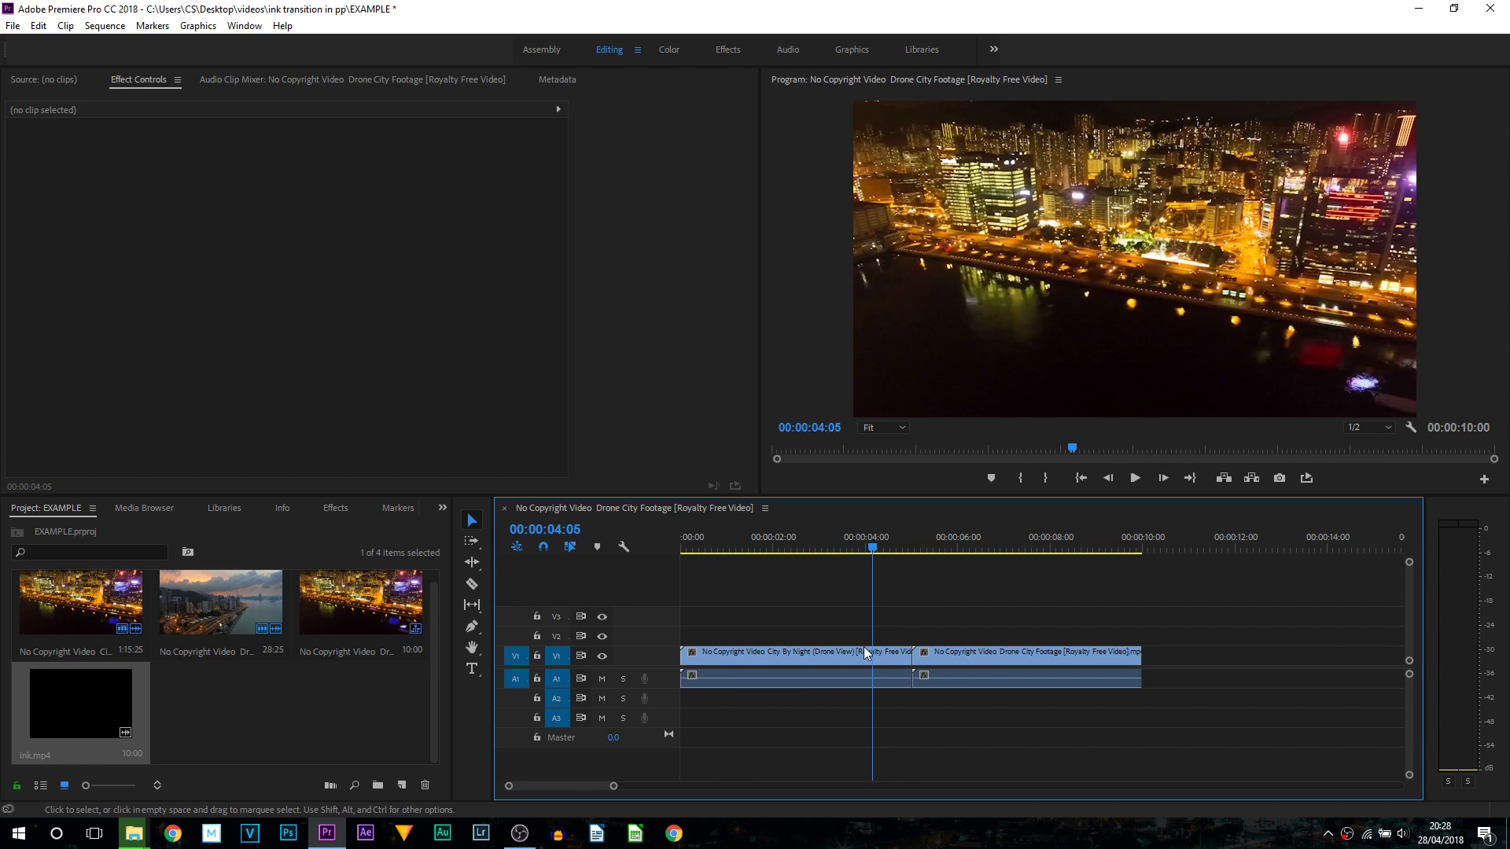
# Alt-drag copies of City By Night and Drone City Footage onto V2, then hide V2's output.
pyautogui.click(753, 657)
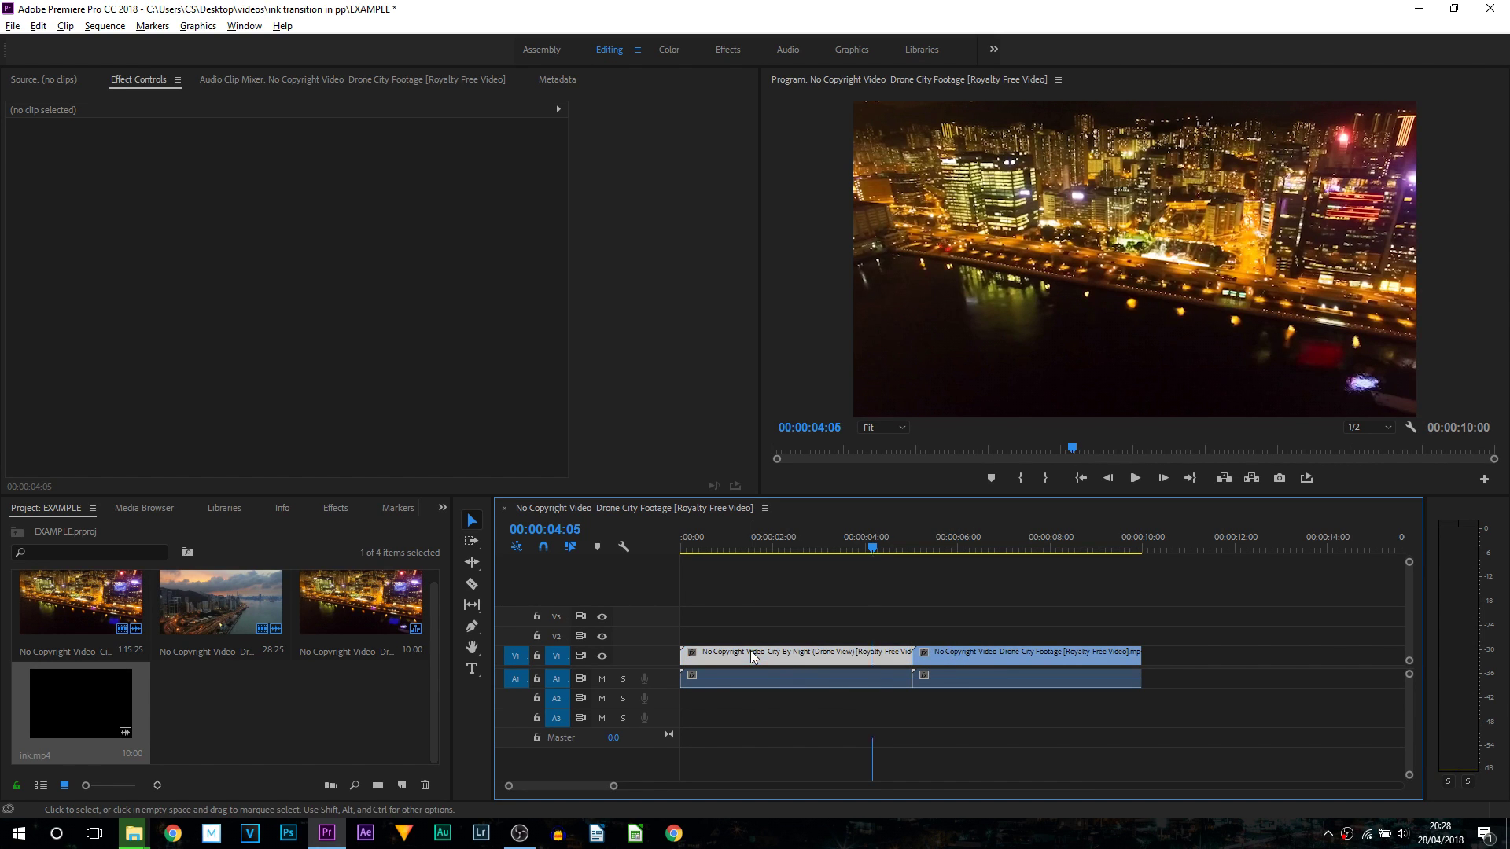
pyautogui.moveTo(747, 643); pyautogui.dragTo(747, 634)
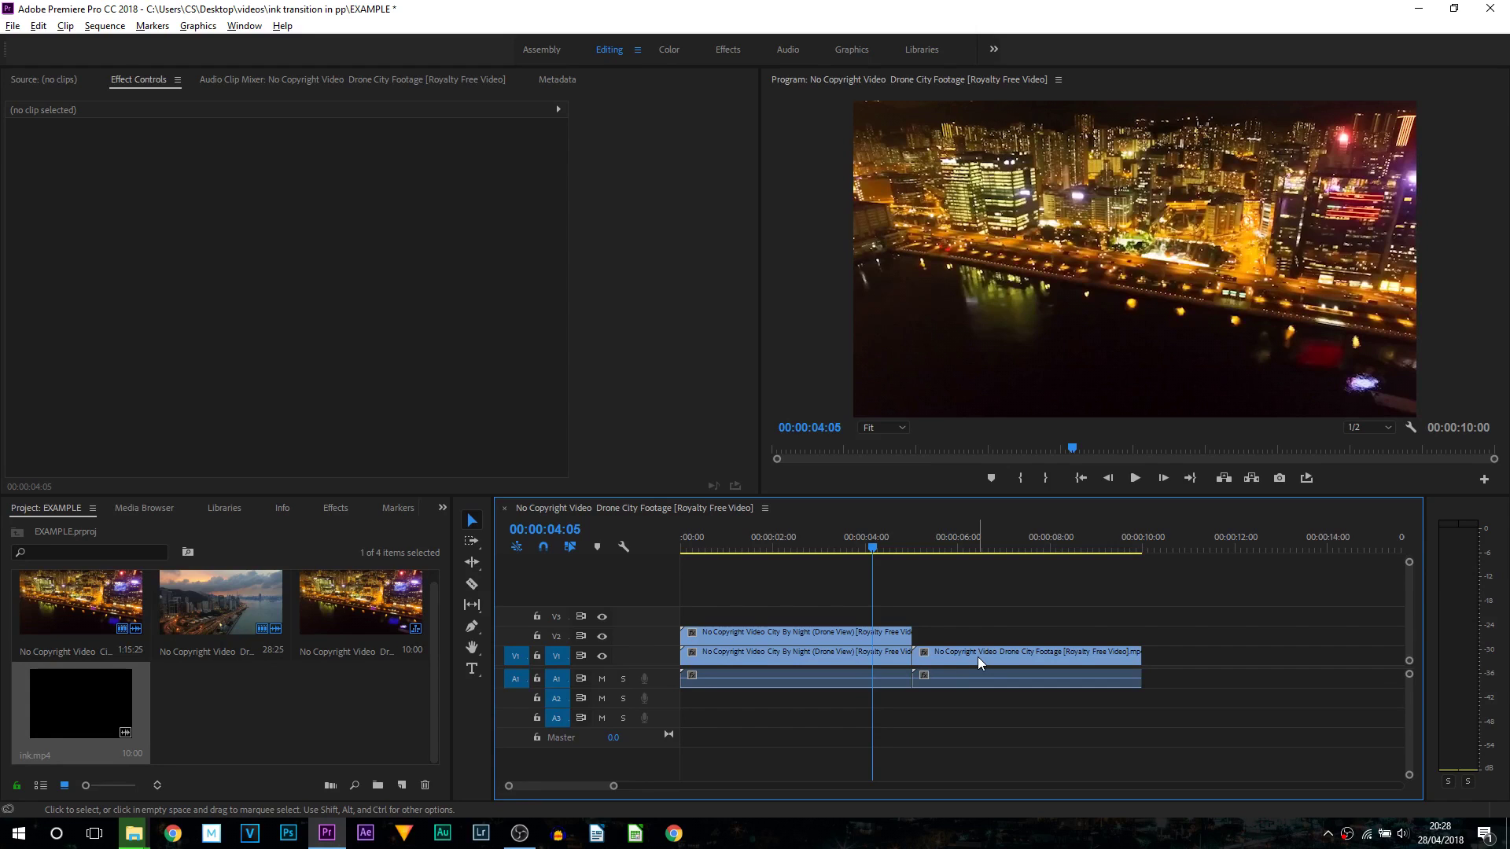
pyautogui.moveTo(979, 657); pyautogui.dragTo(974, 640)
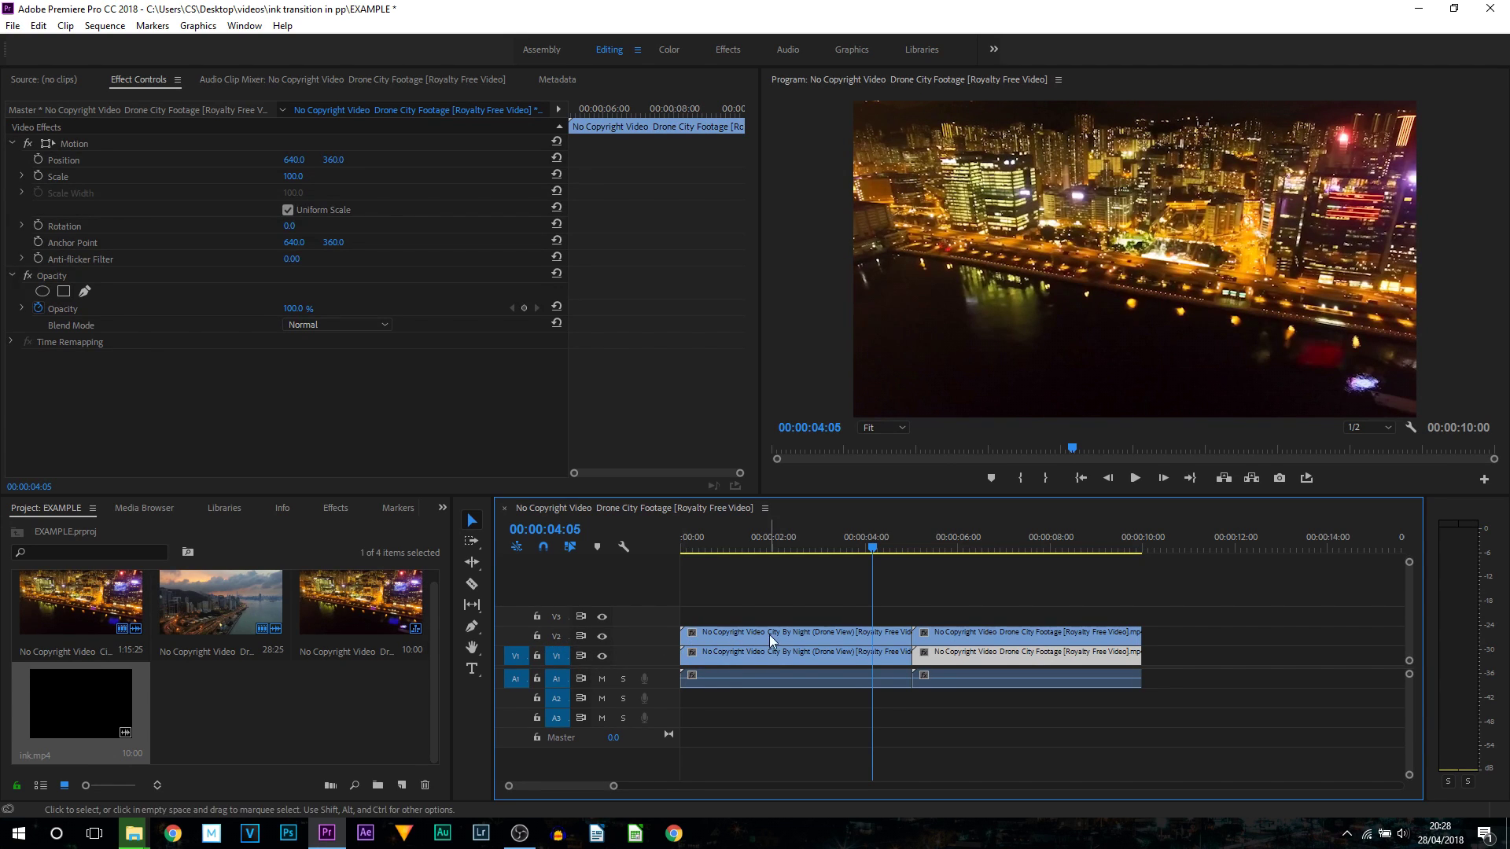
pyautogui.click(602, 637)
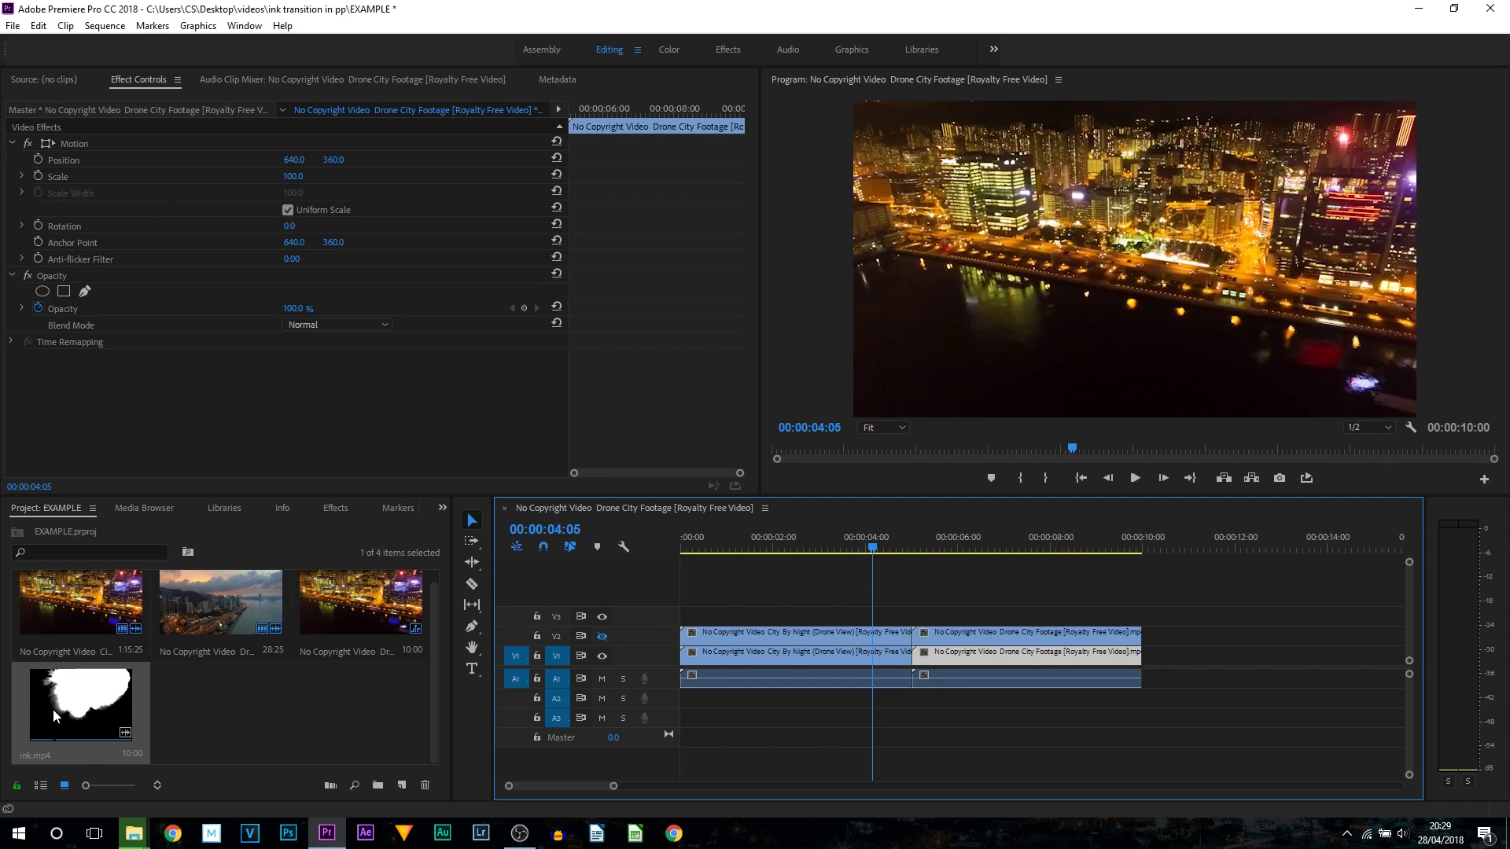
# Place ink.mp4 on V3 and scale it to frame size at 222.2.
pyautogui.moveTo(54, 709)
pyautogui.mouseDown()
pyautogui.moveTo(358, 700)
pyautogui.moveTo(684, 621)
pyautogui.mouseUp()
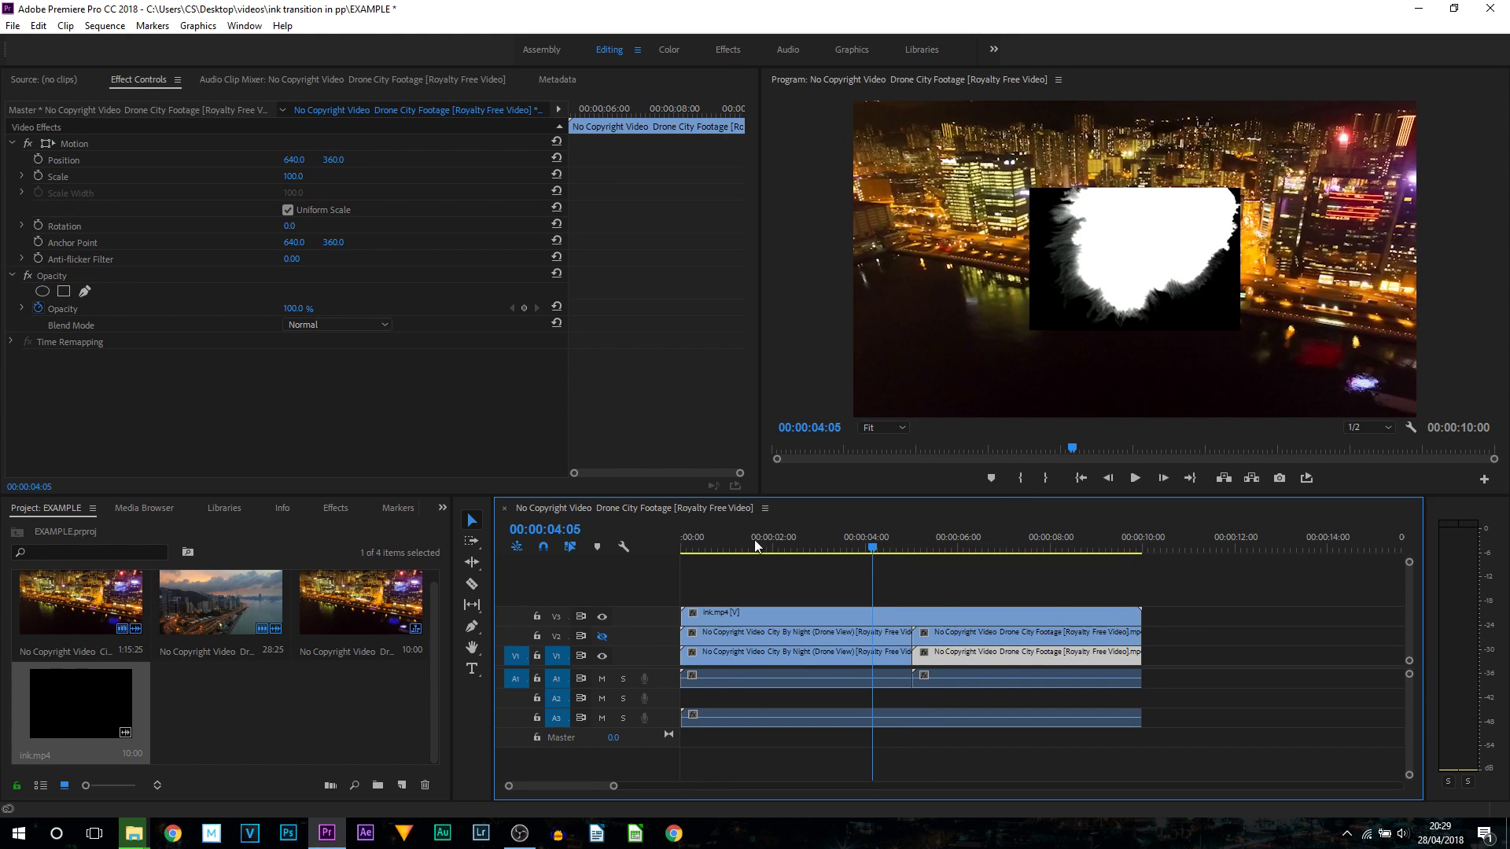
pyautogui.click(785, 617)
pyautogui.rightClick(772, 615)
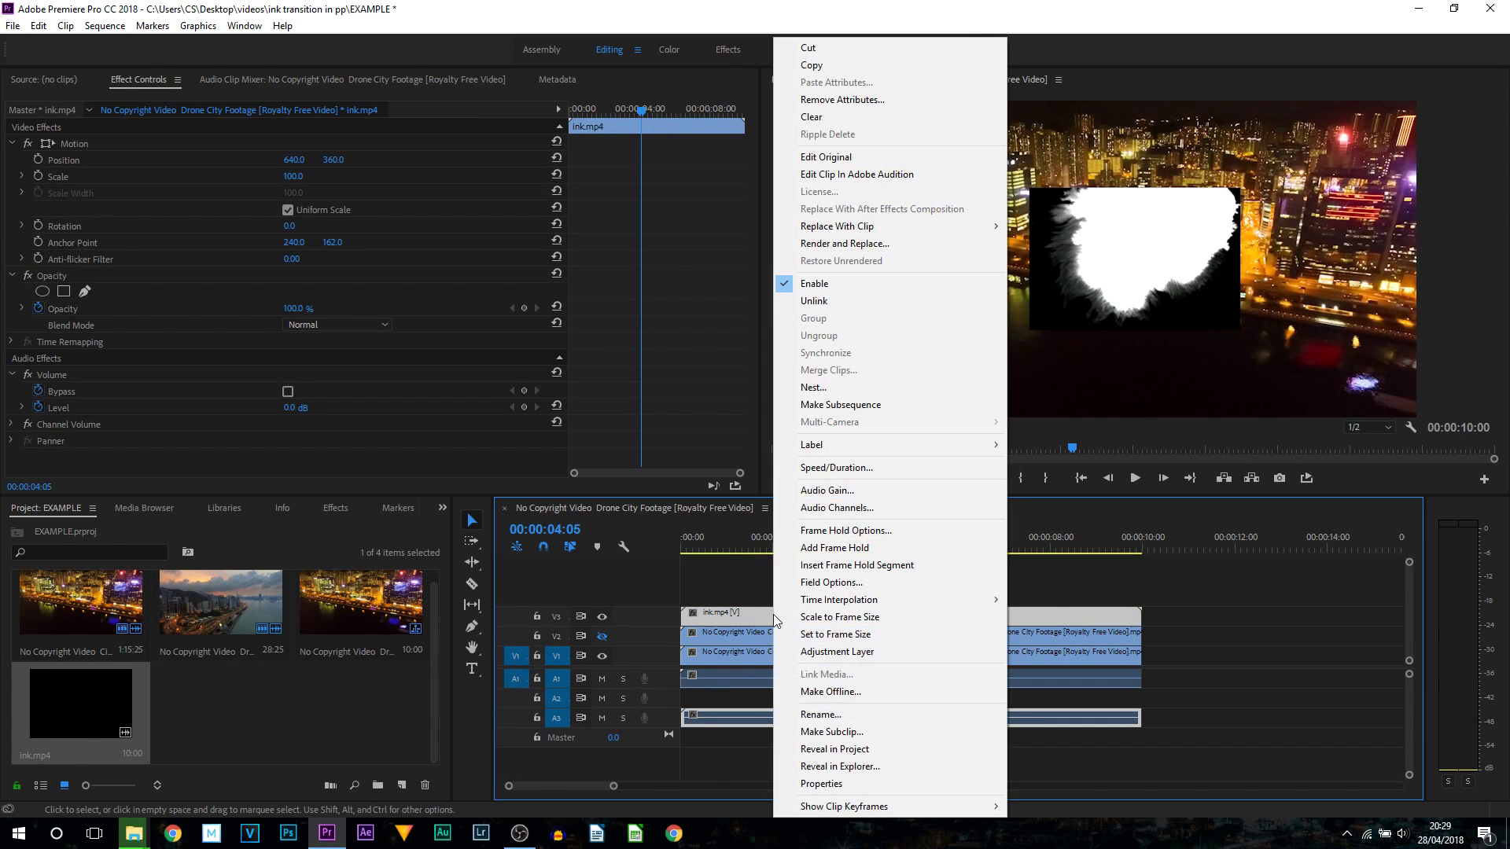
pyautogui.click(855, 637)
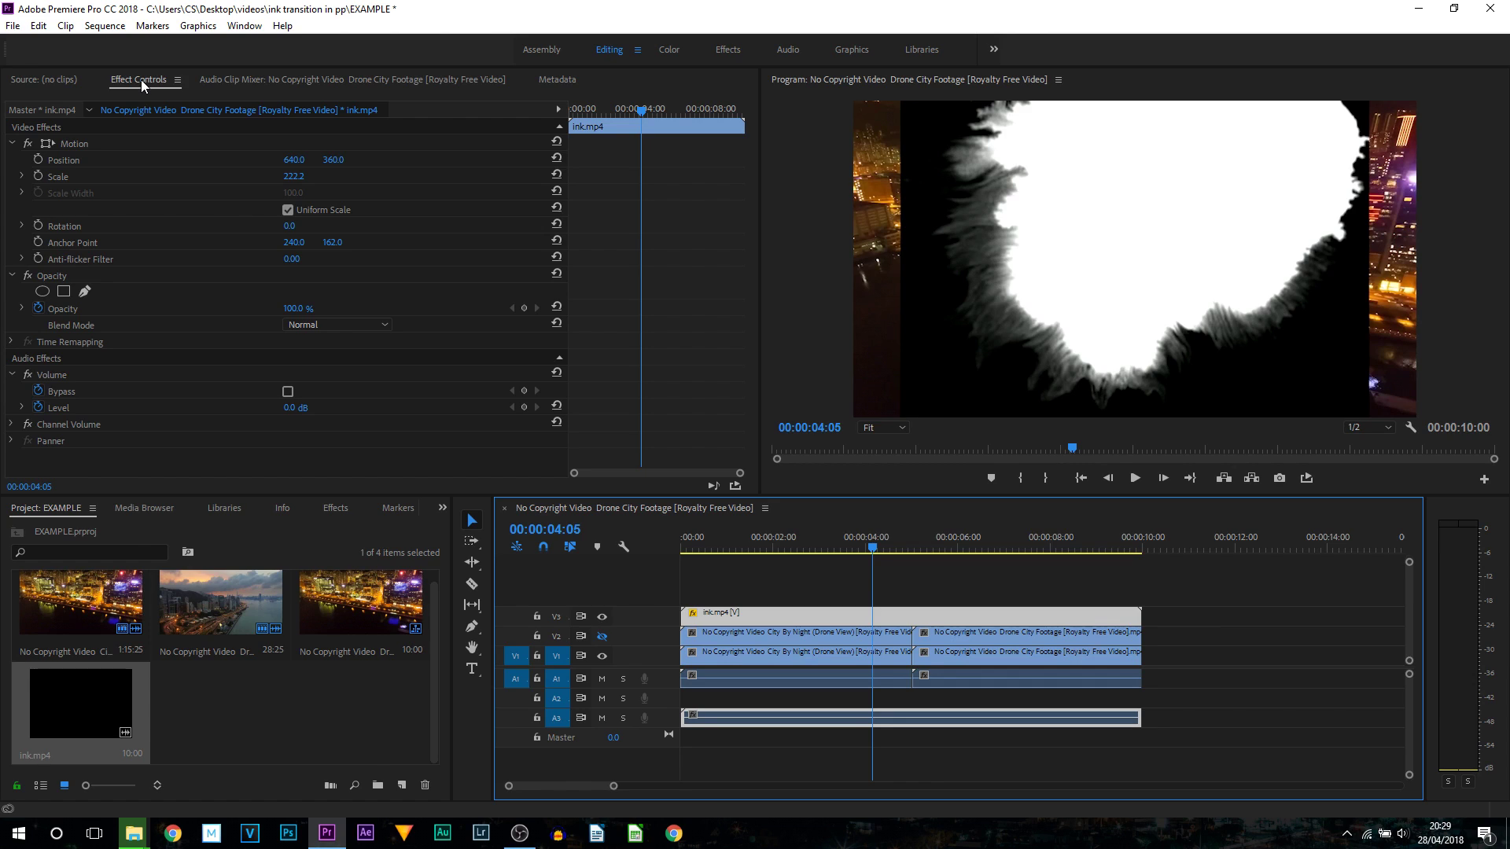
# Scrub the ink matte's Scale to 303.2 and Position X to 560 in Effect Controls.
pyautogui.click(291, 176)
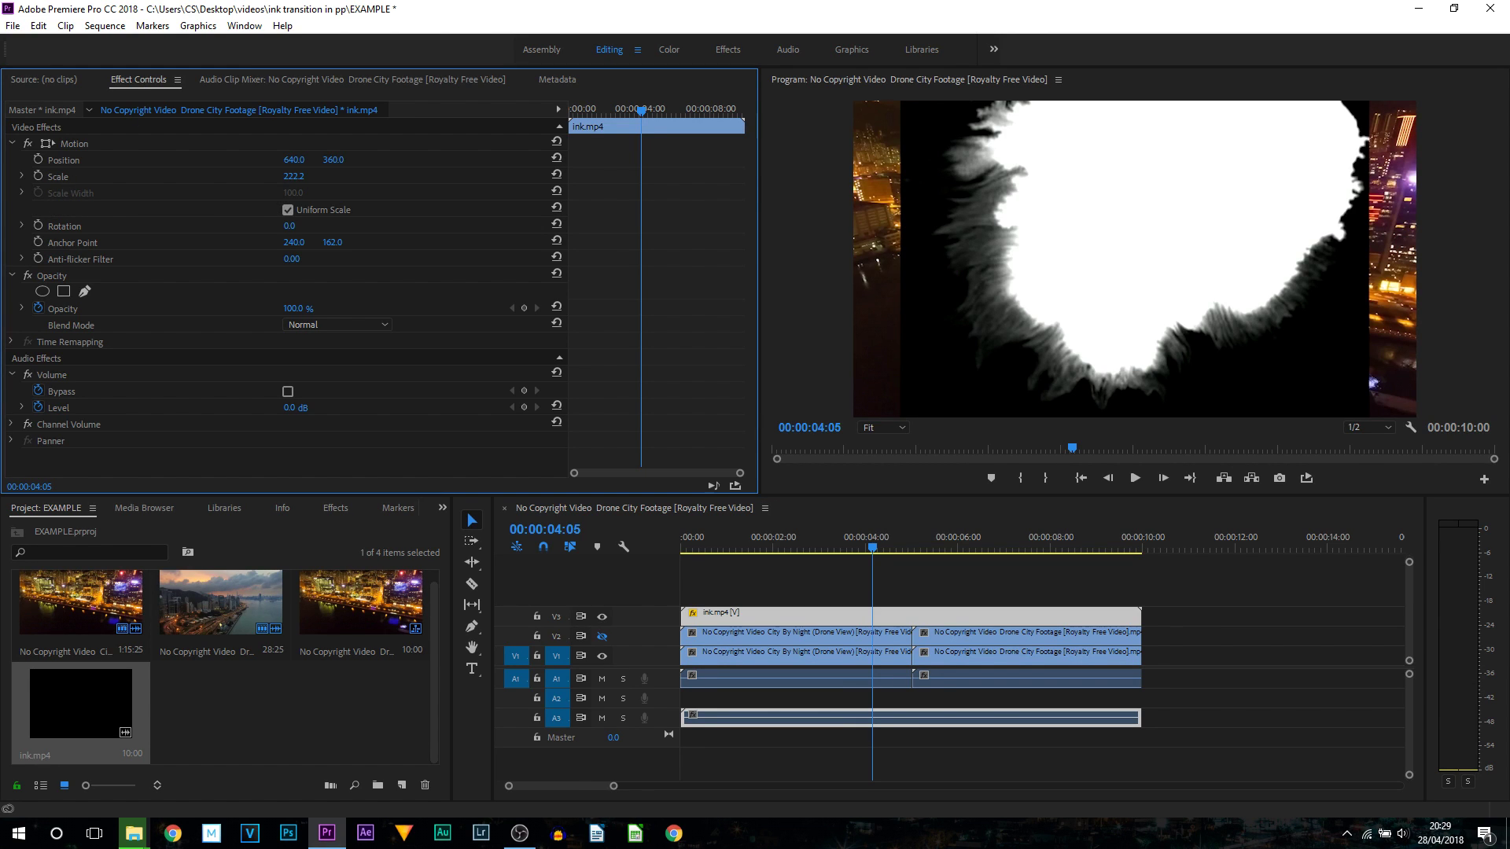
pyautogui.moveTo(291, 176)
pyautogui.mouseDown()
pyautogui.moveTo(359, 177)
pyautogui.moveTo(341, 165)
pyautogui.mouseUp()
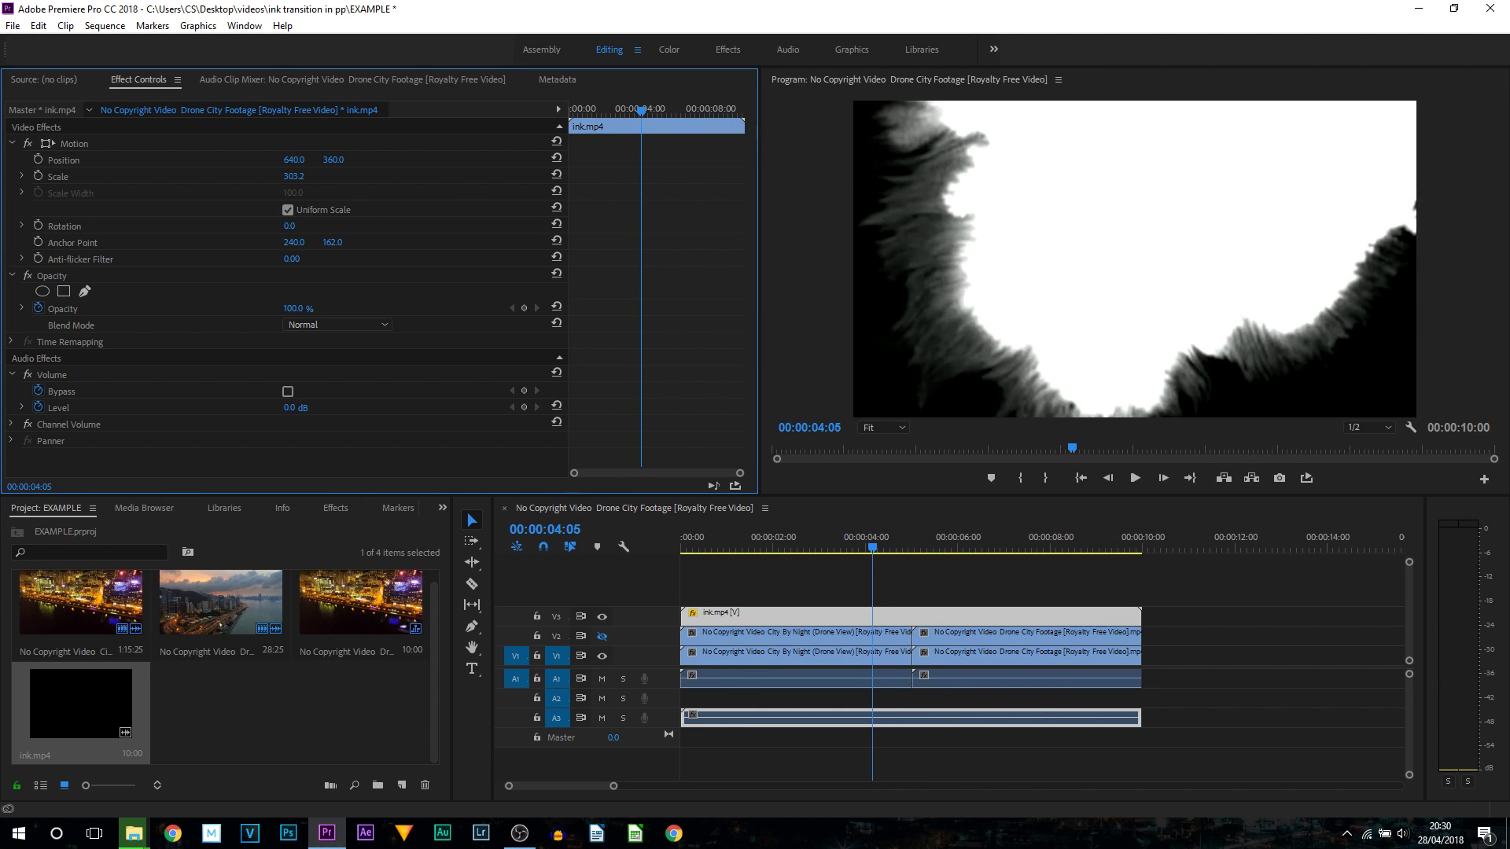
pyautogui.moveTo(294, 159); pyautogui.dragTo(231, 160)
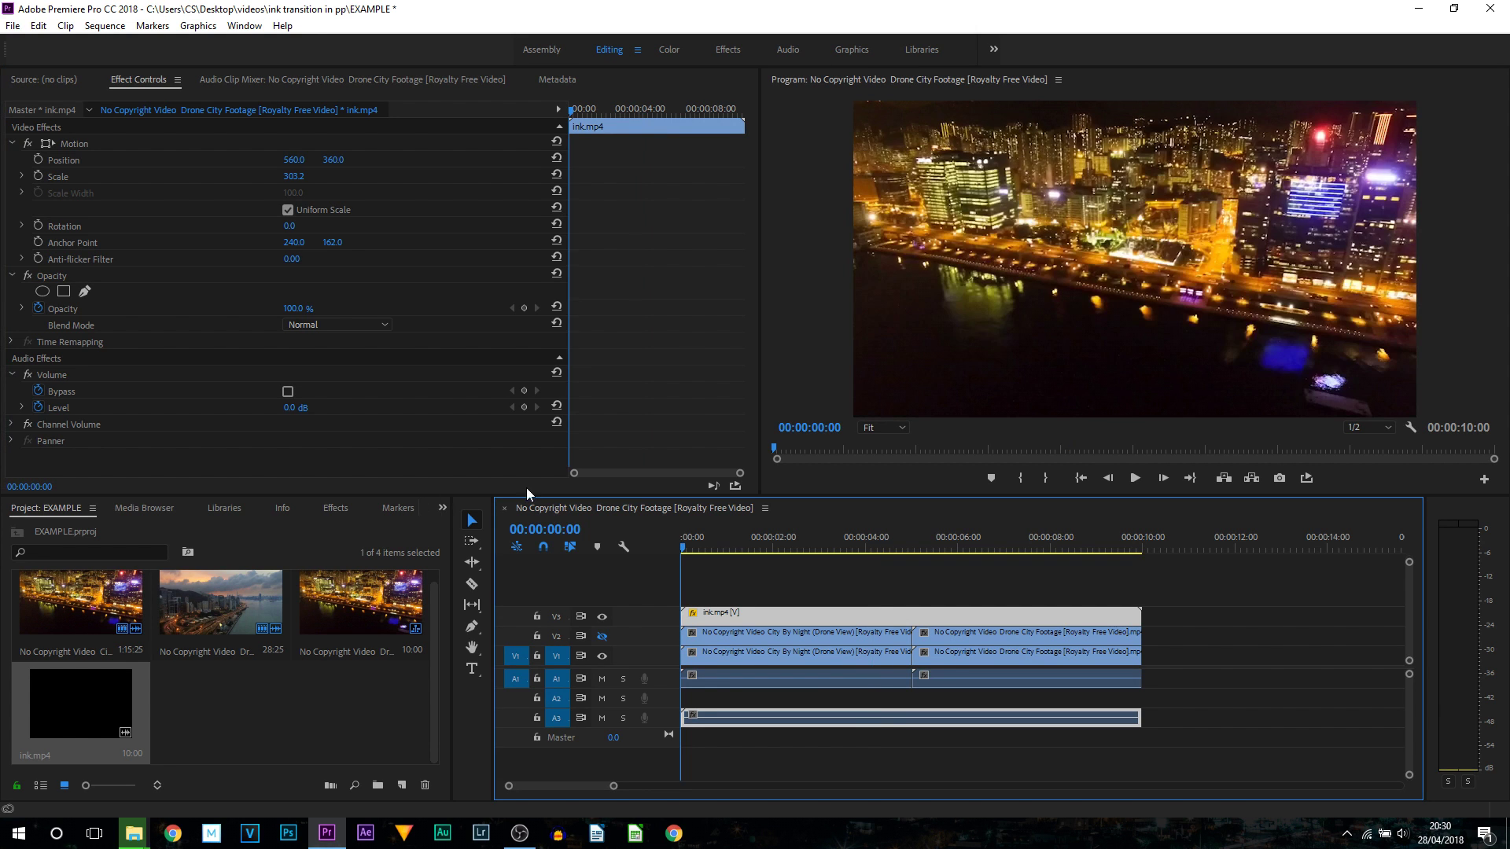
# Preview the sequence with the enlarged ink matte, then browse Video Effects > Keying.
pyautogui.click(1136, 482)
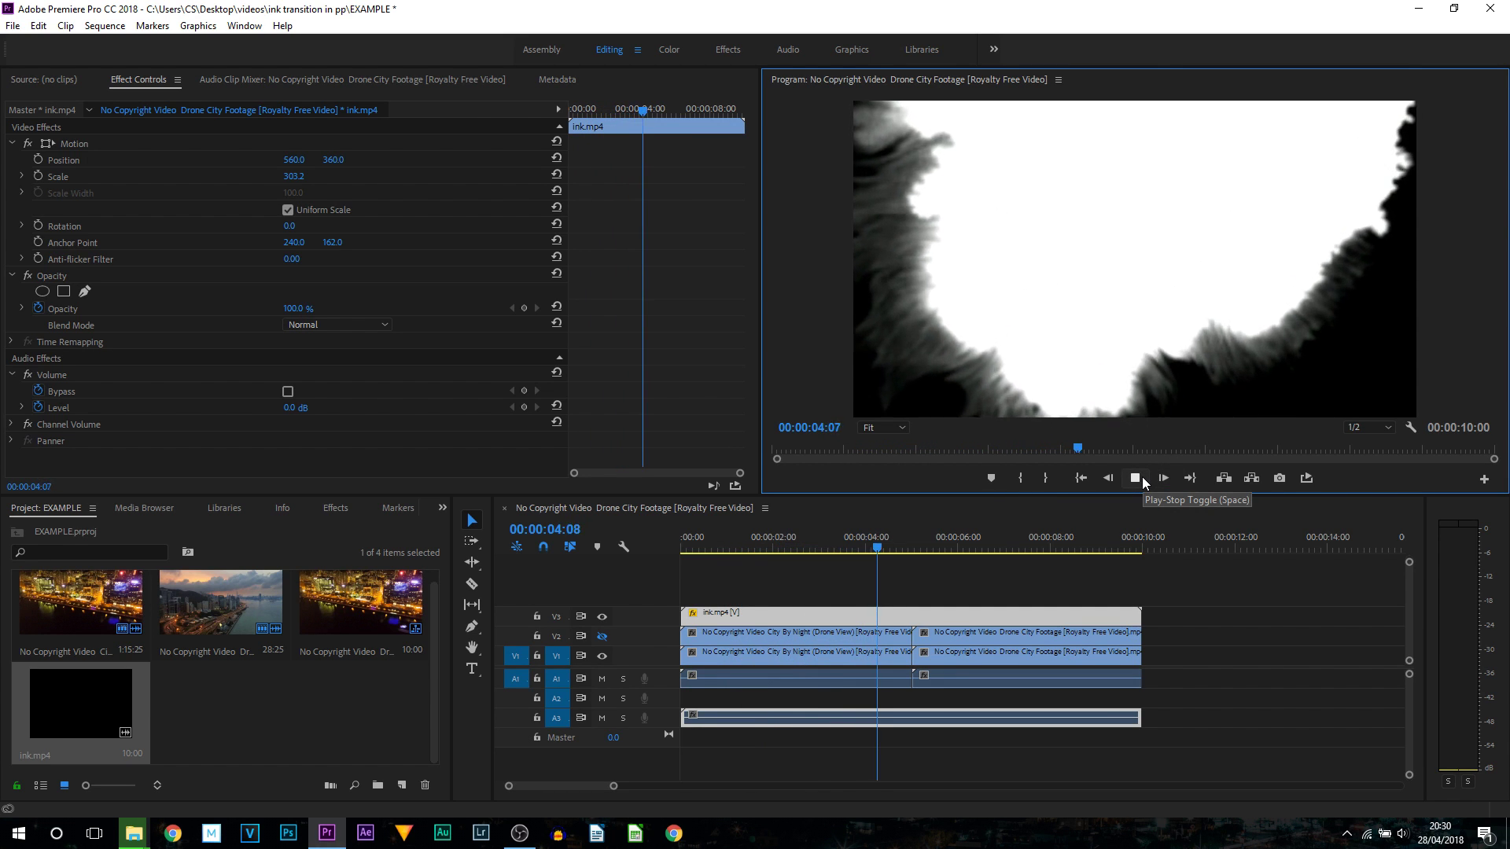
pyautogui.click(811, 541)
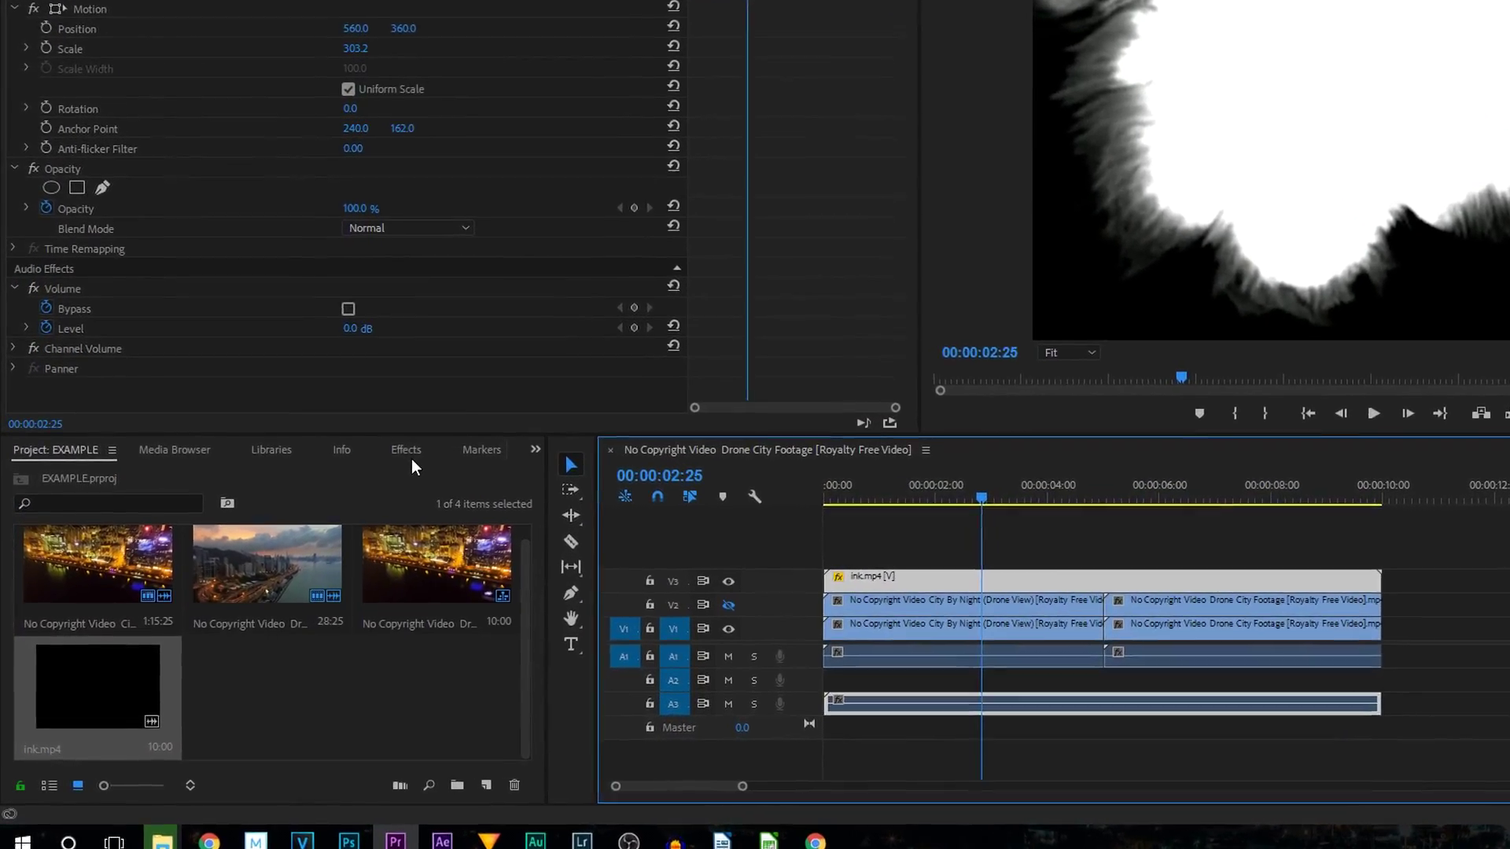
pyautogui.click(407, 451)
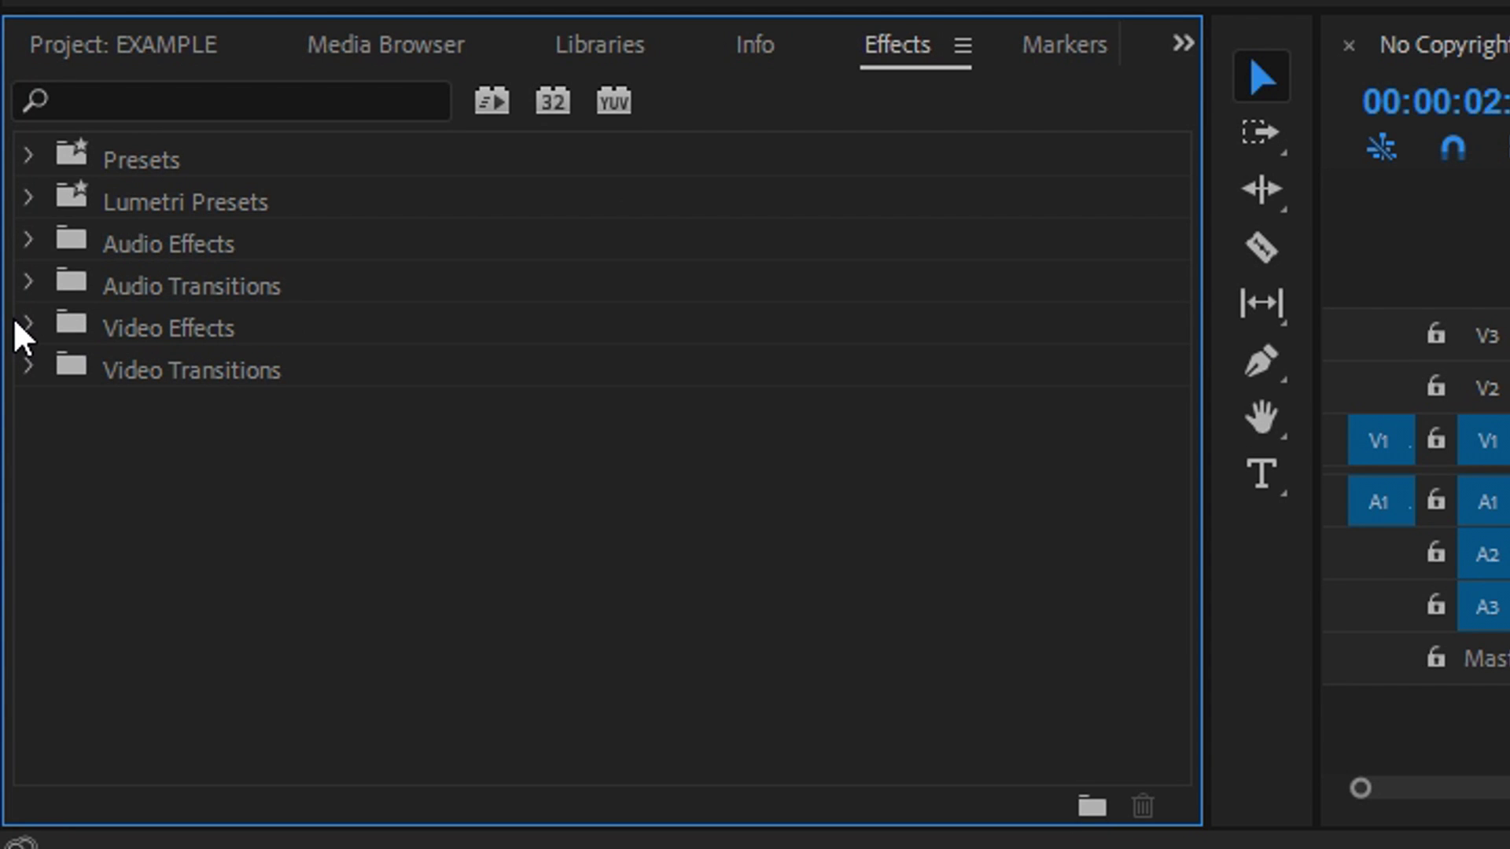
pyautogui.click(19, 324)
pyautogui.scroll(-2, 35, 342)
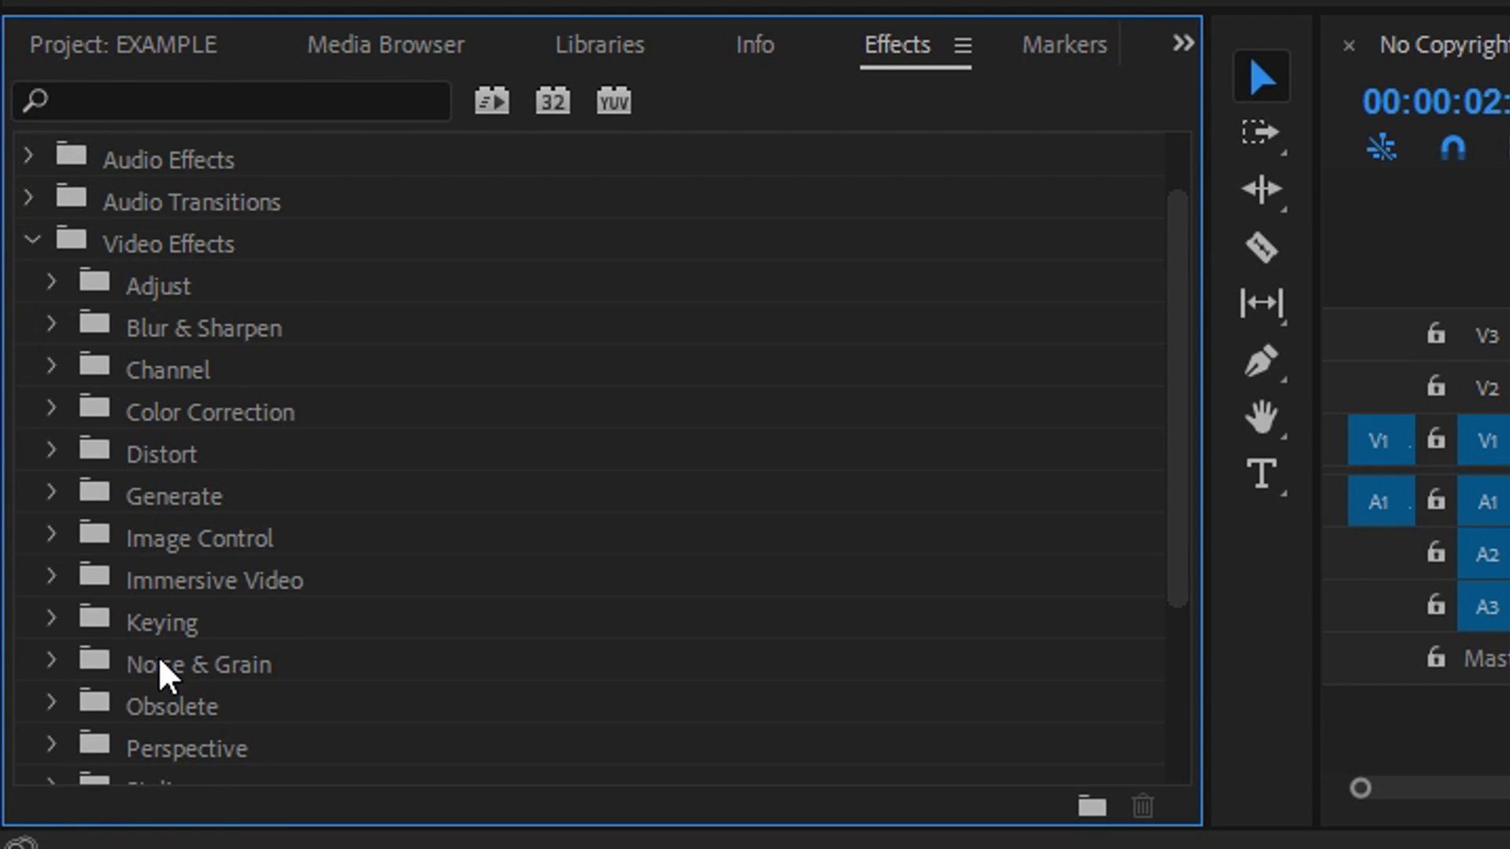
pyautogui.click(55, 623)
# Apply Track Matte Key to the City By Night and Drone City Footage clips on V1.
pyautogui.scroll(-3, 79, 621)
pyautogui.scroll(-1, 279, 572)
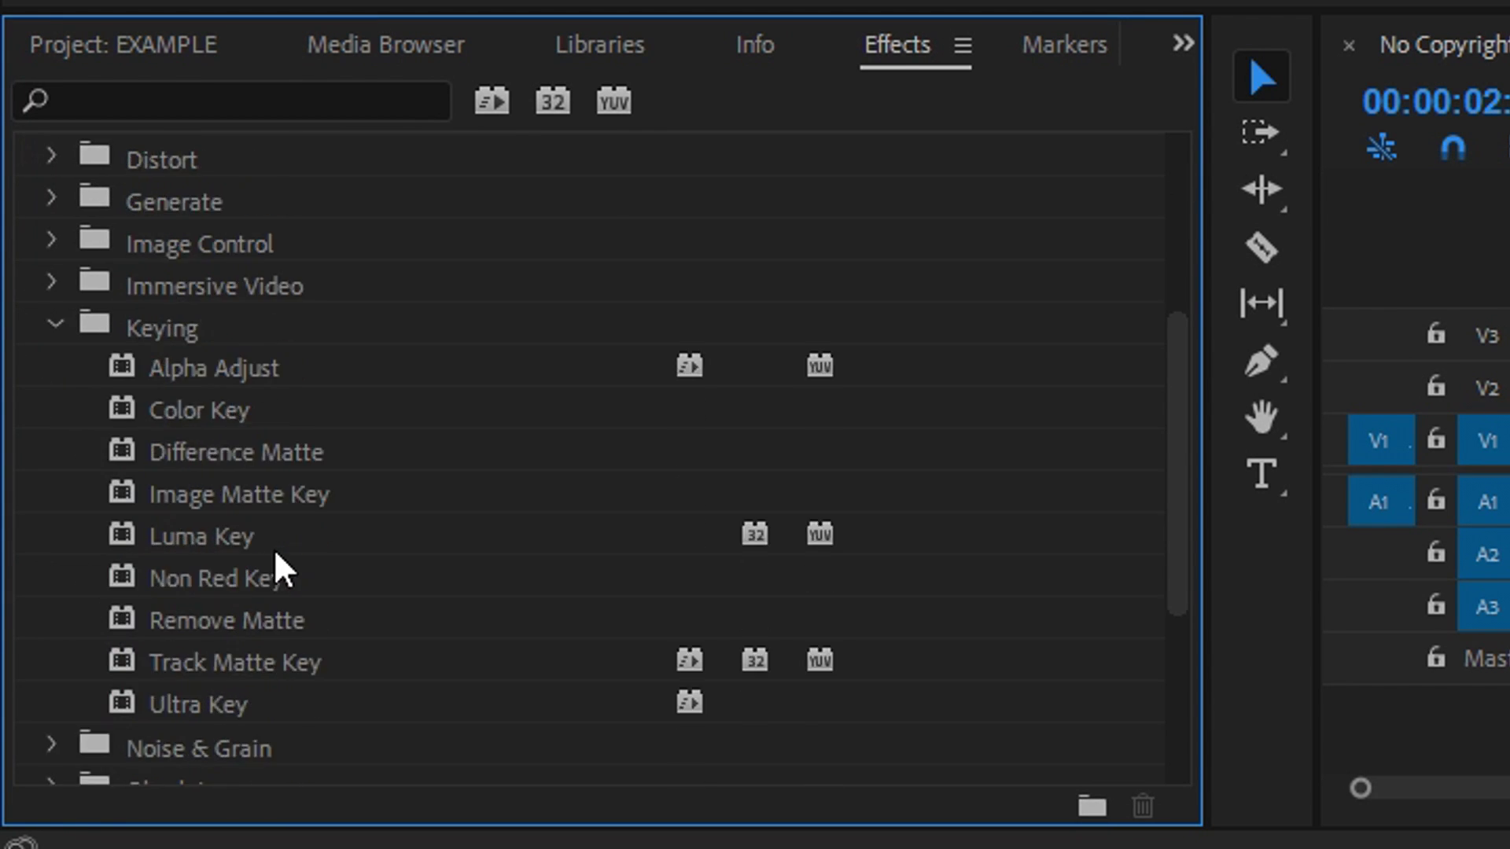
pyautogui.click(287, 666)
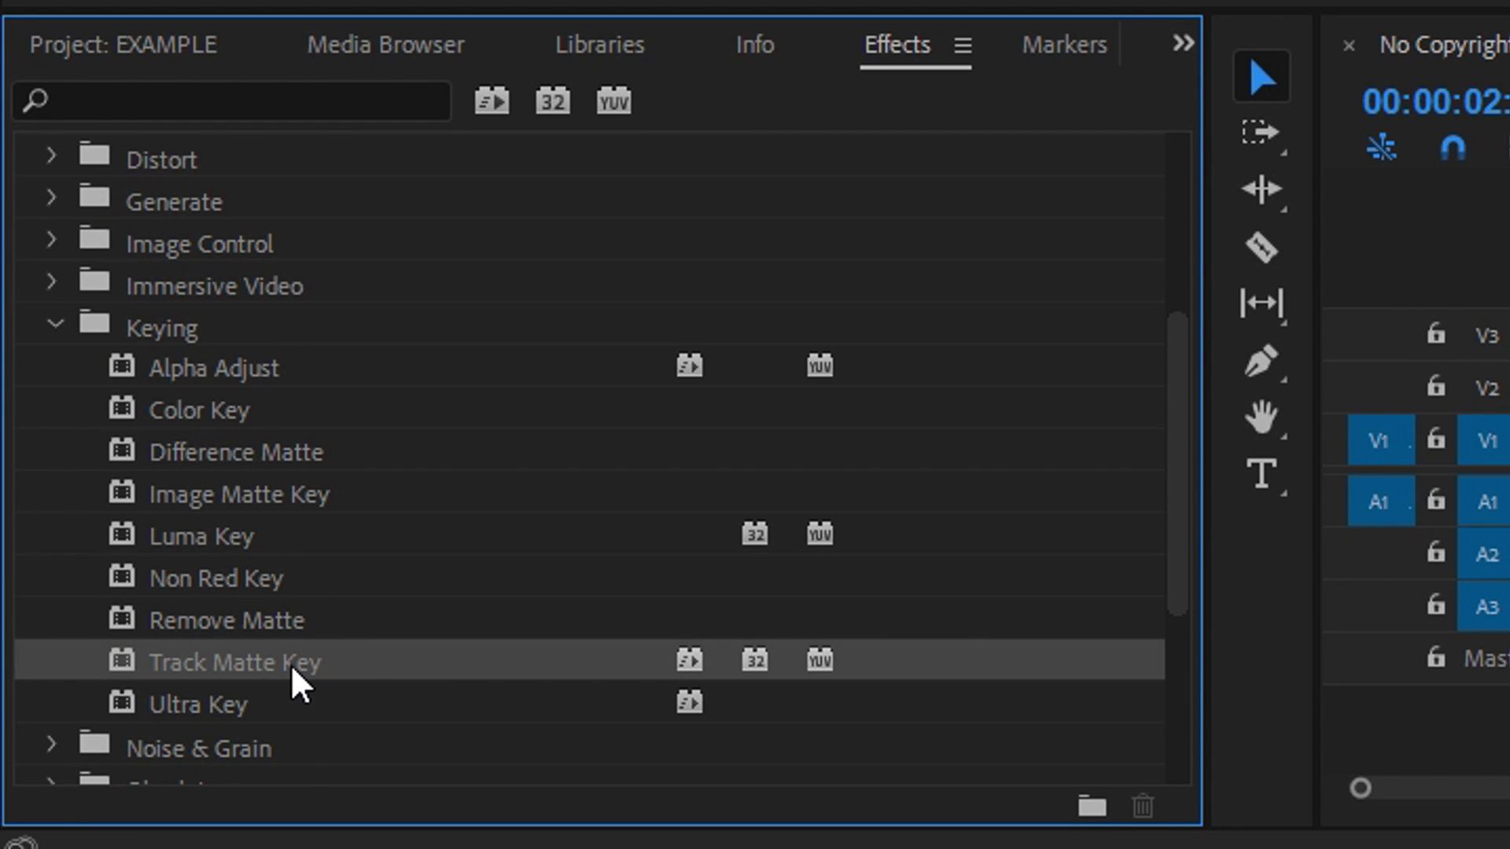
pyautogui.moveTo(186, 664); pyautogui.dragTo(747, 659)
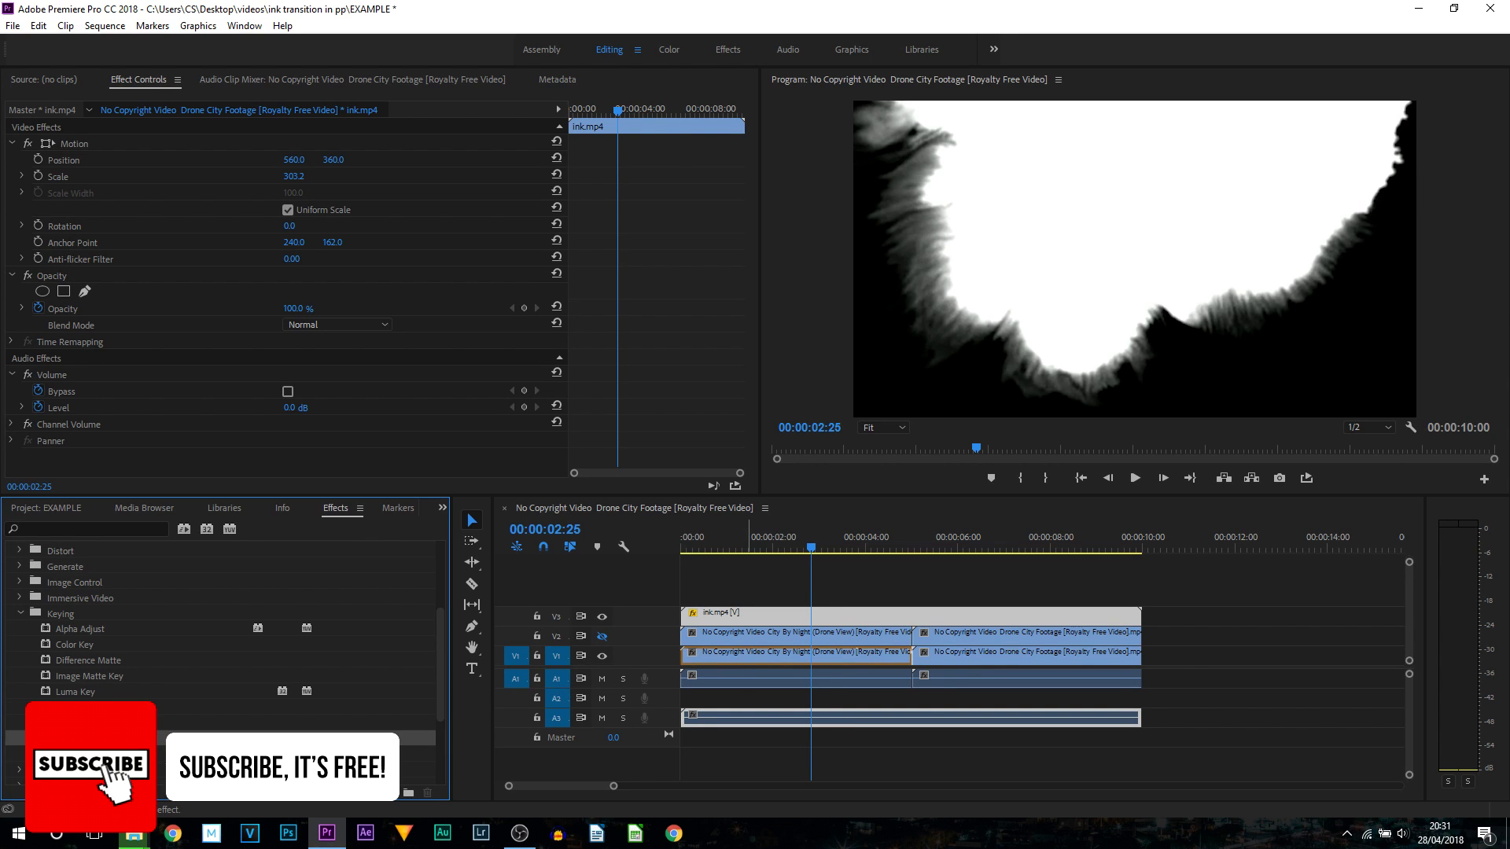
pyautogui.moveTo(425, 738); pyautogui.dragTo(971, 657)
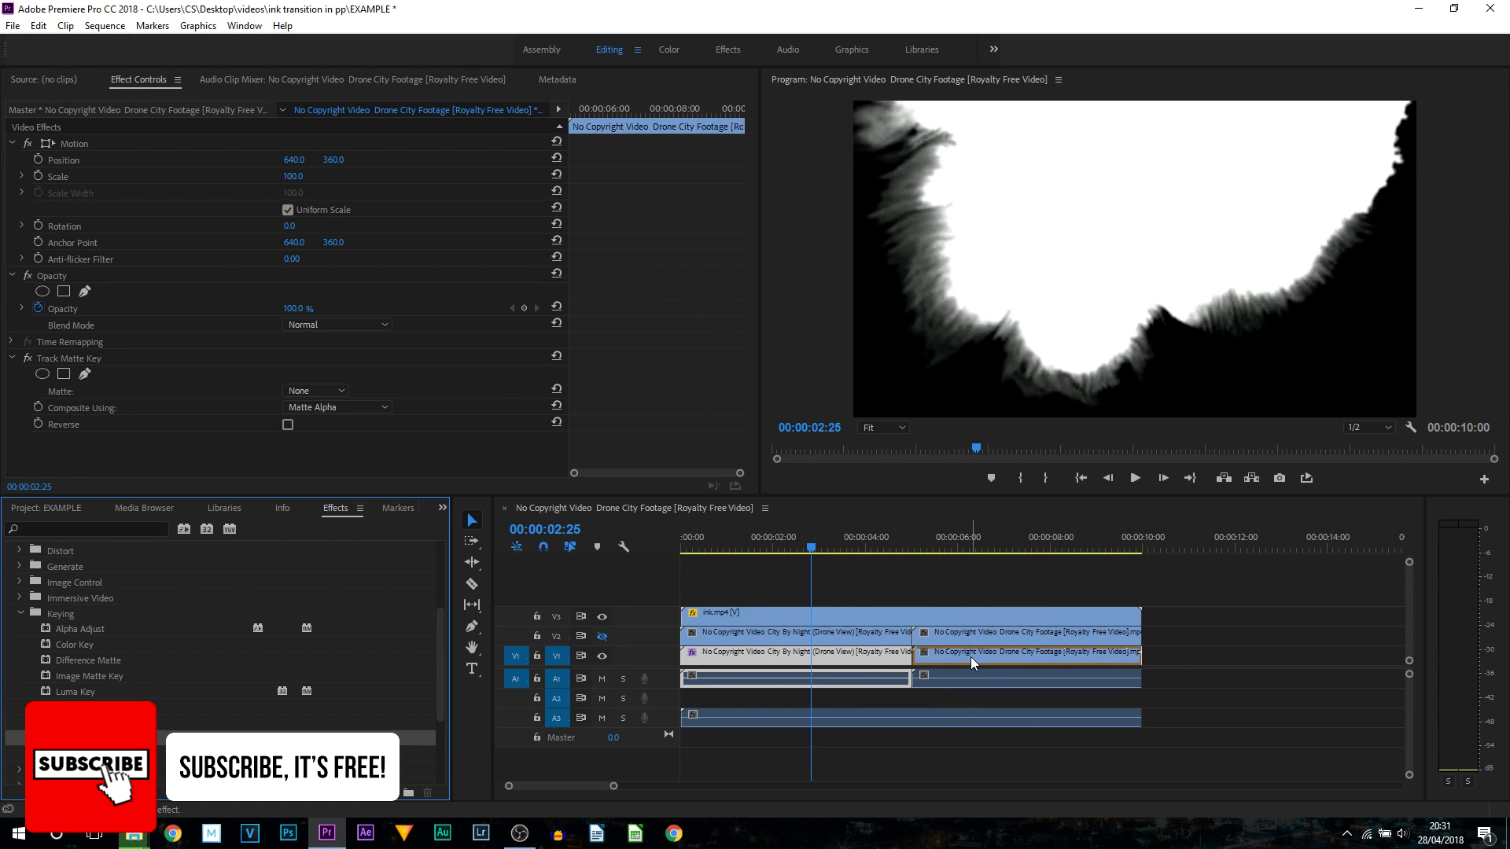
# Set City By Night's Track Matte Key to Matte Video 3 with Composite Using Matte Luma.
pyautogui.click(689, 654)
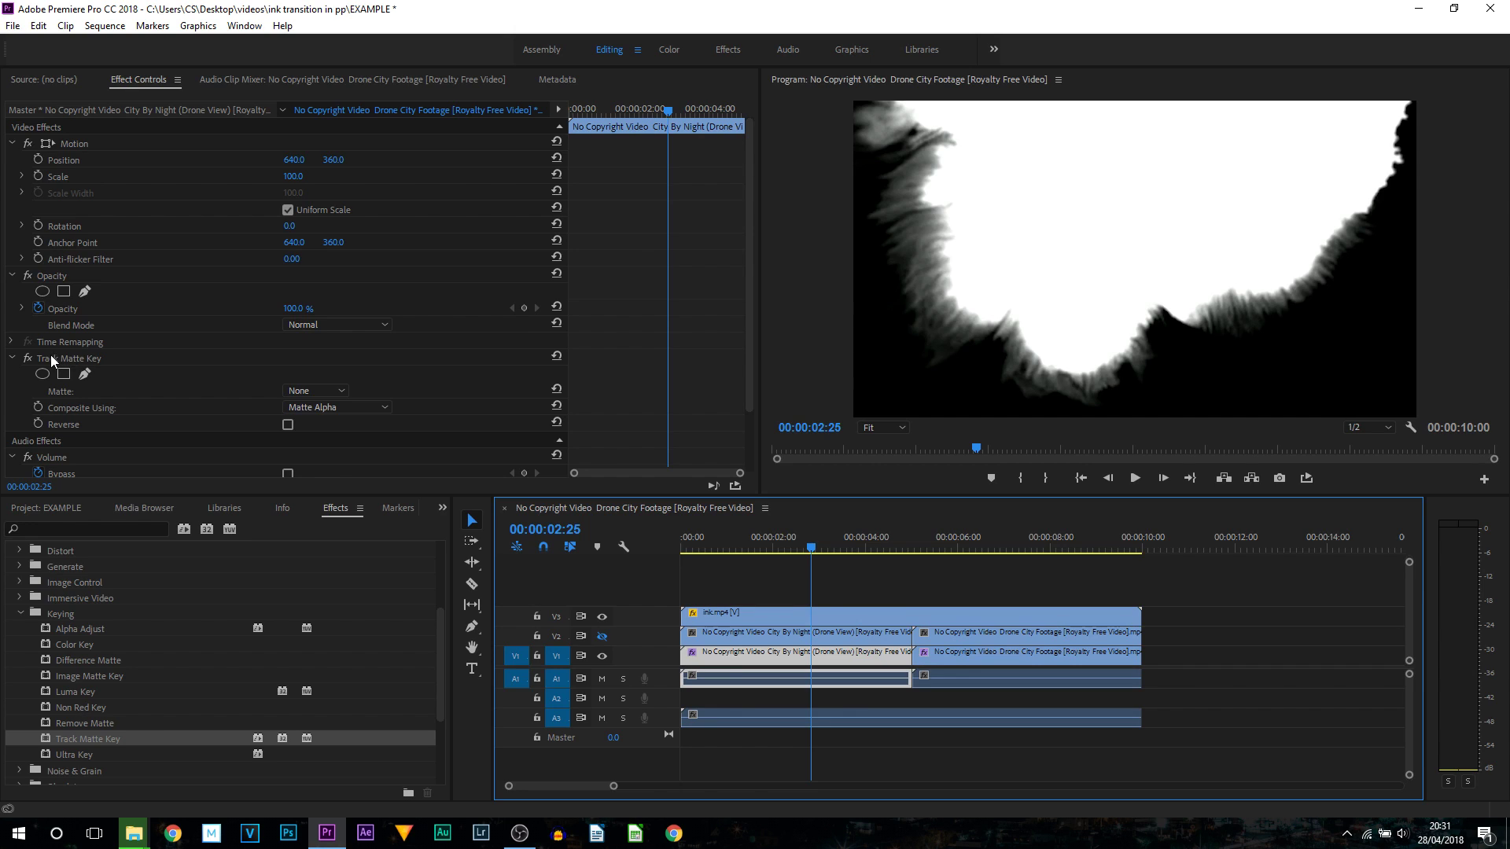
pyautogui.click(84, 358)
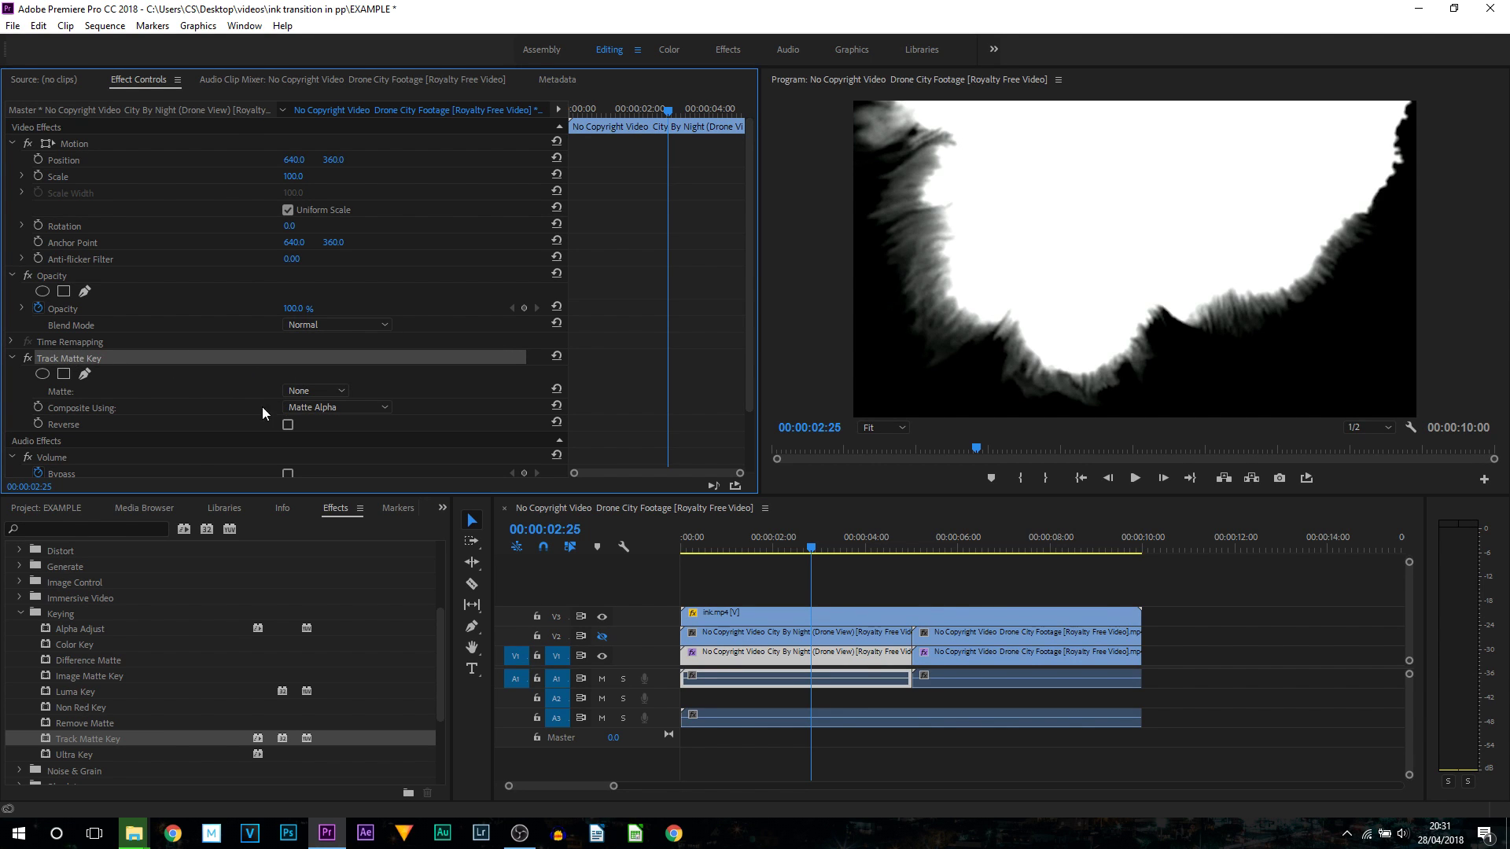
pyautogui.scroll(-1, 249, 390)
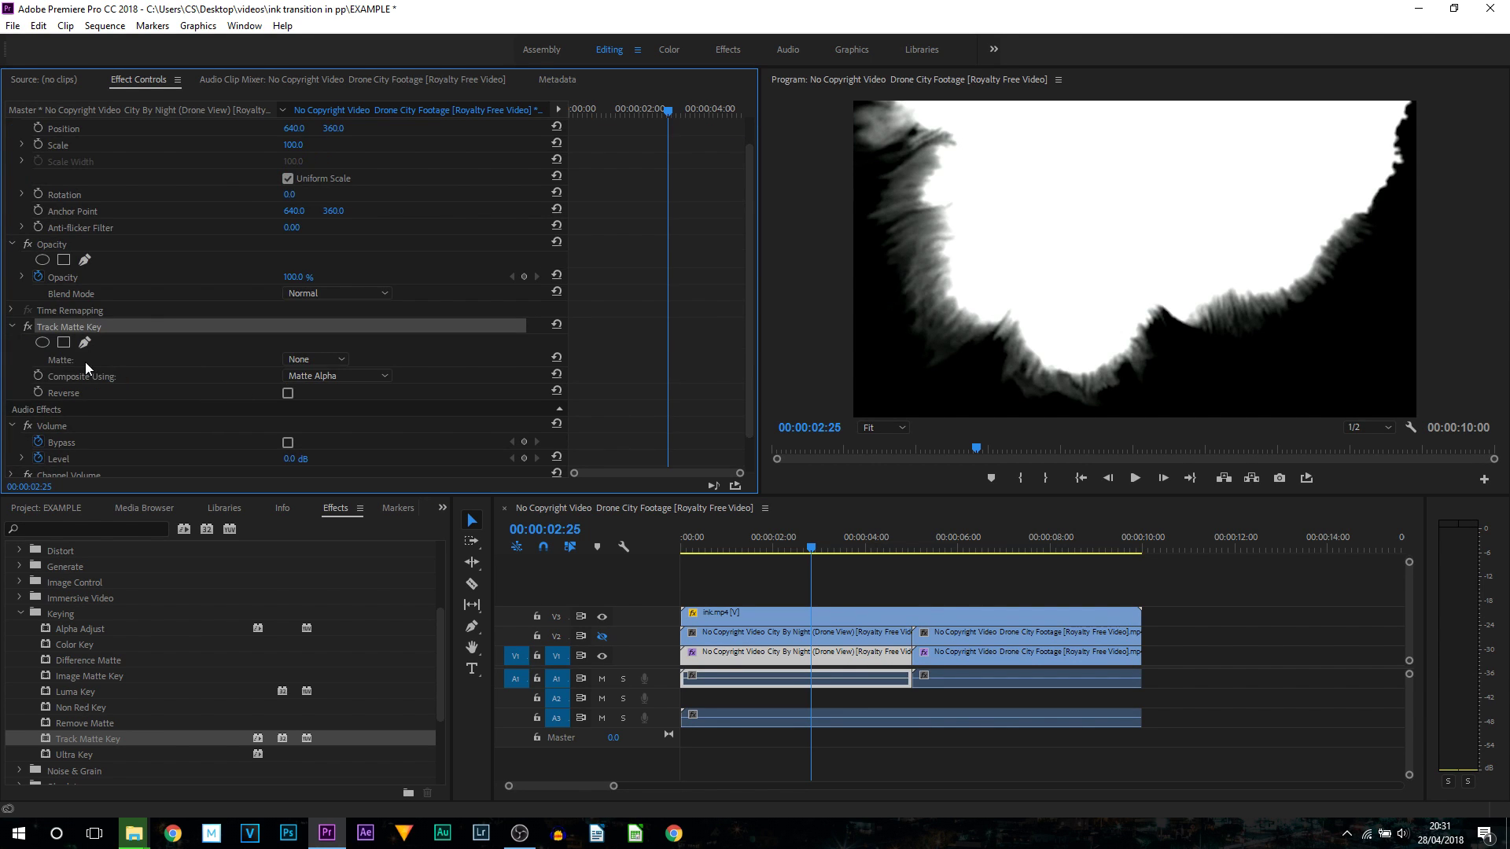
pyautogui.click(319, 360)
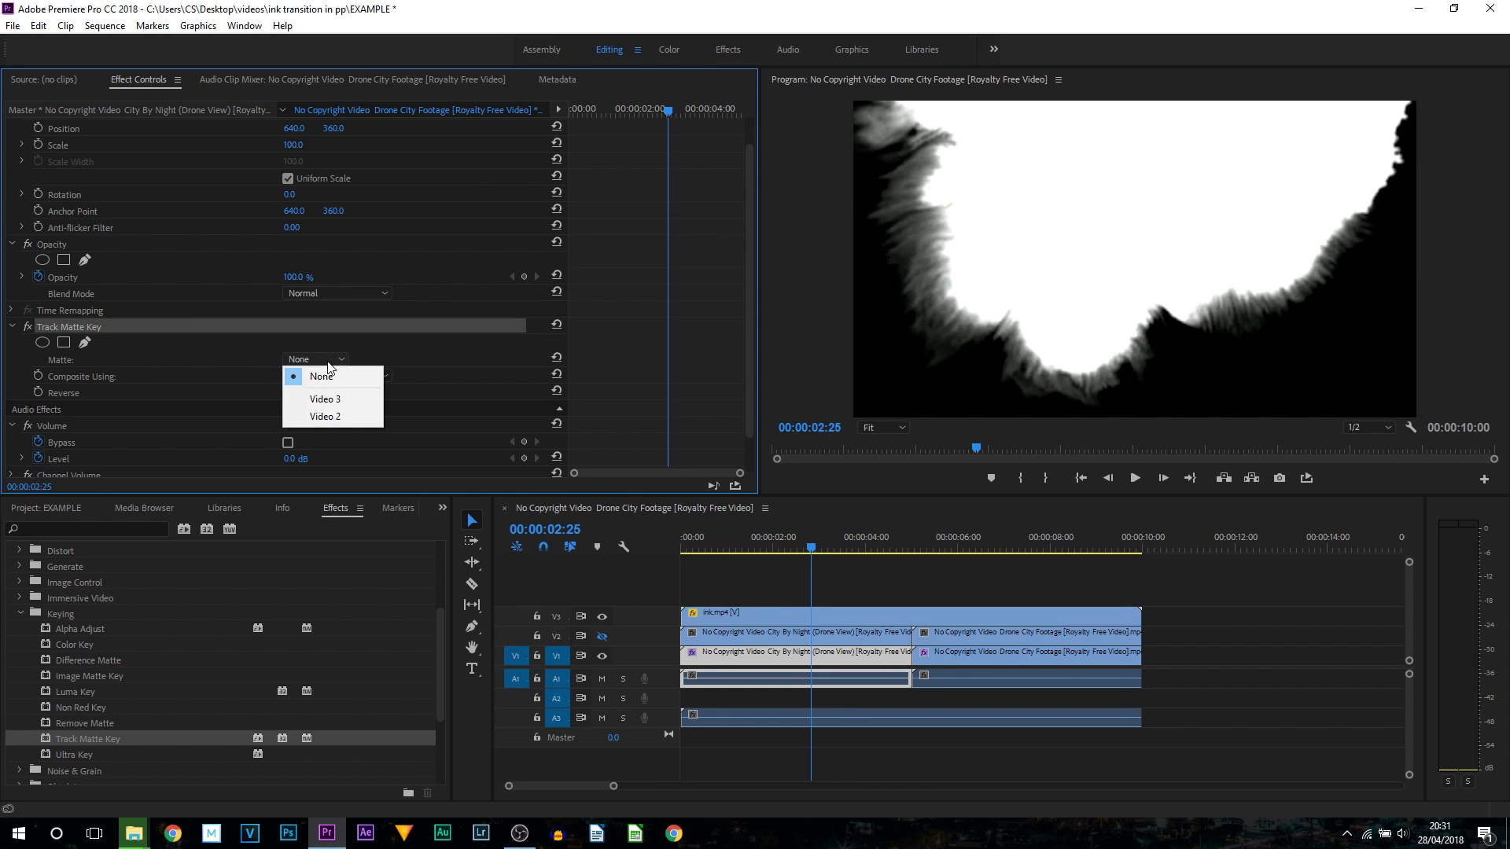
pyautogui.click(354, 400)
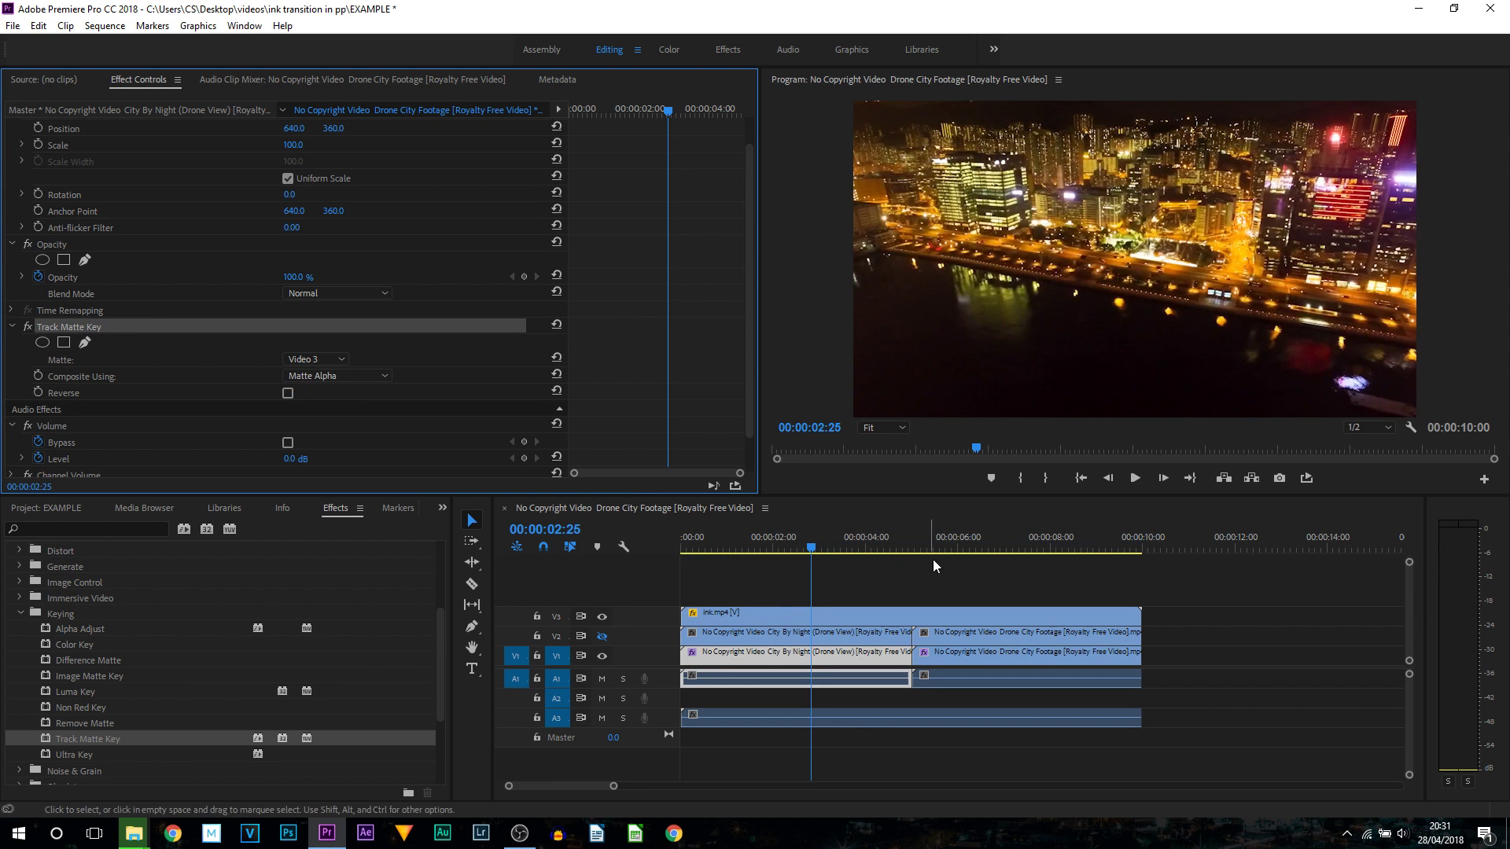
pyautogui.click(879, 604)
pyautogui.press('Home')
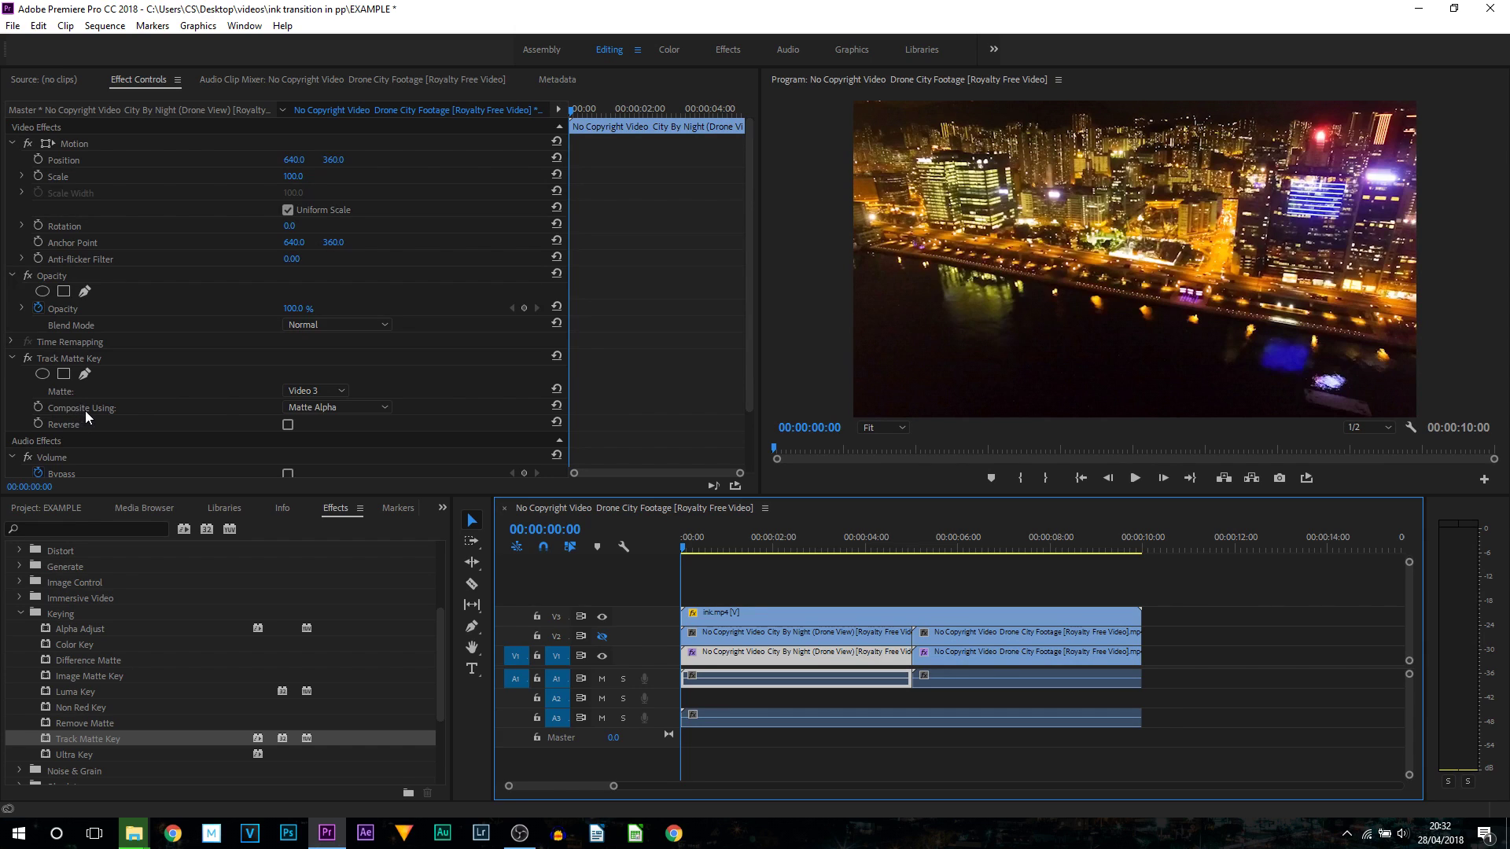
pyautogui.click(333, 409)
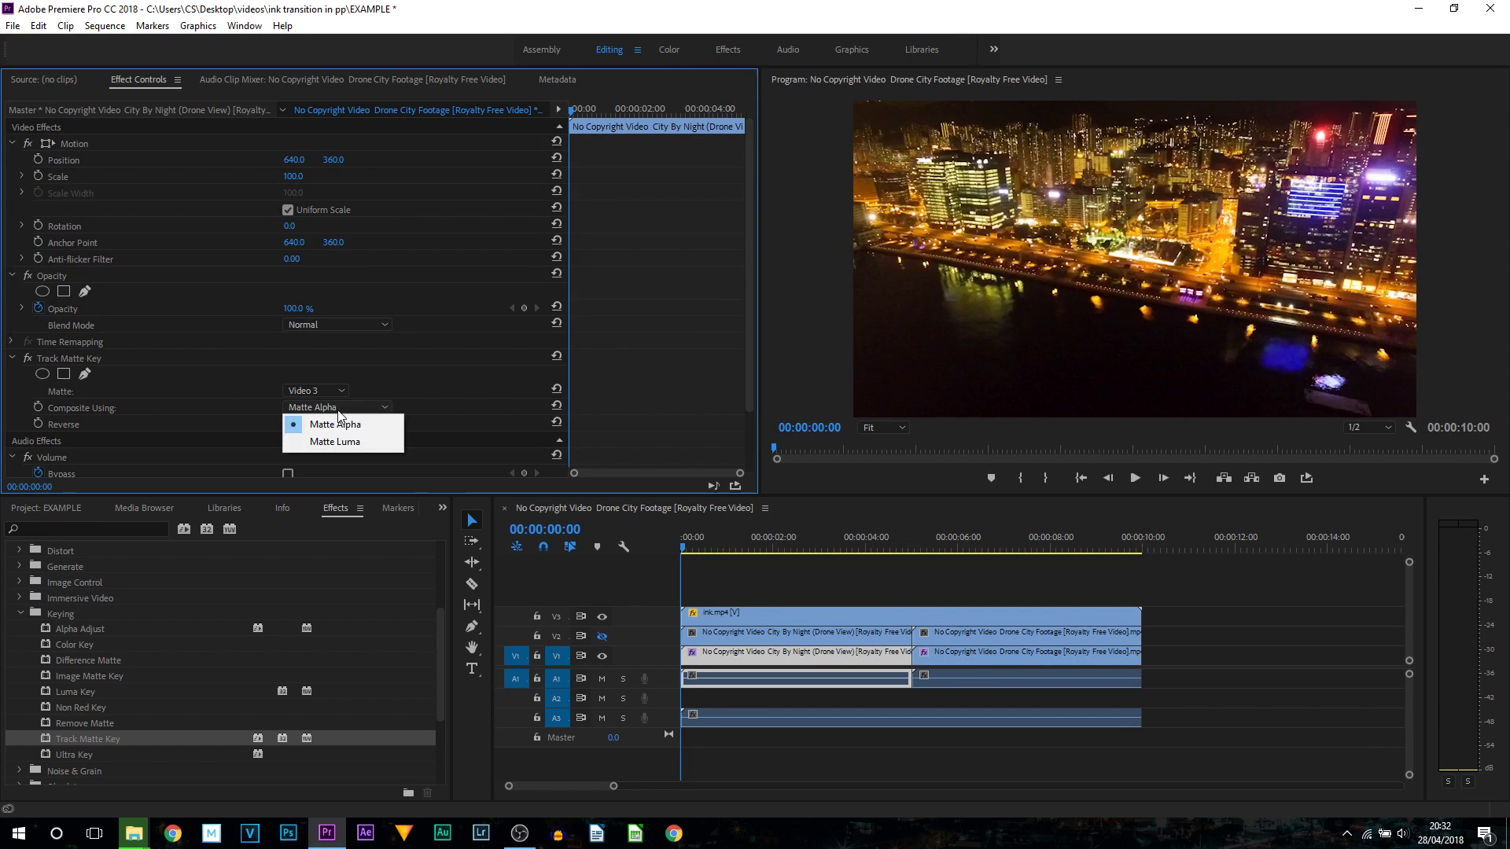
pyautogui.click(352, 445)
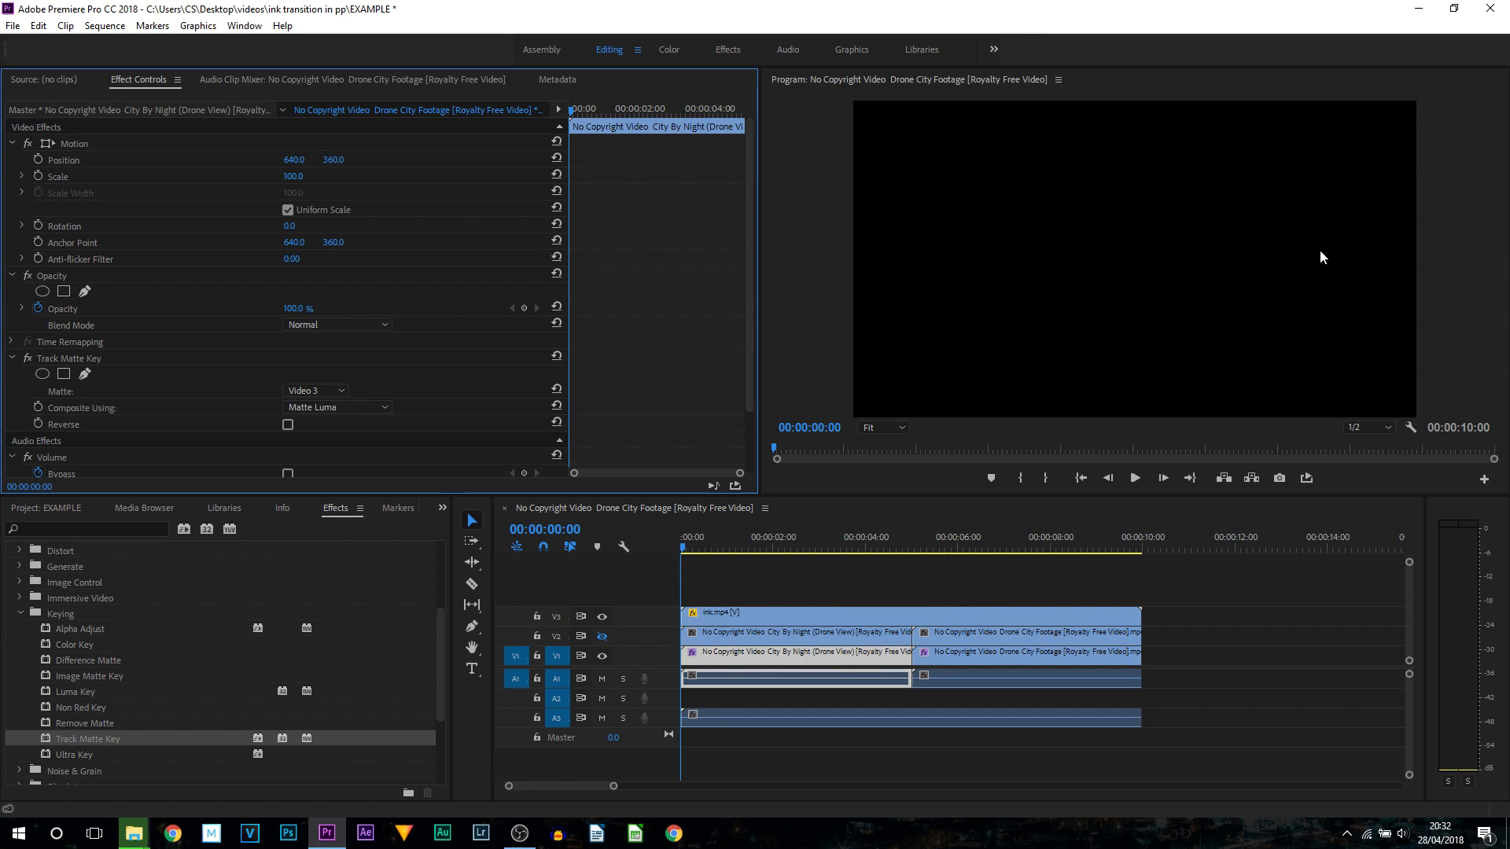
# Set Drone City Footage's Track Matte Key to Video 3 and Matte Luma, then return to the start.
pyautogui.click(937, 539)
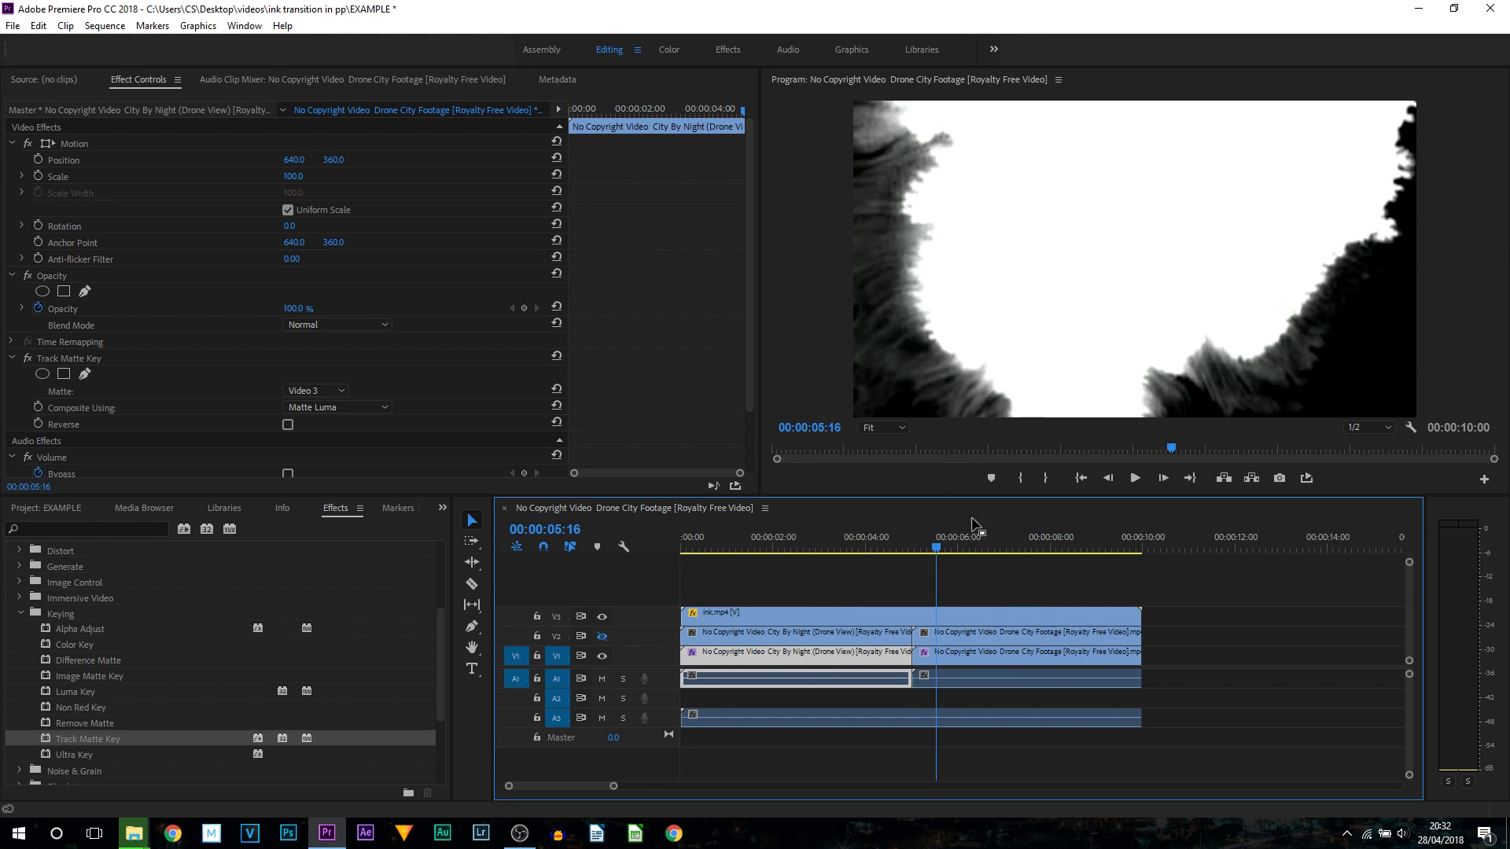
pyautogui.click(982, 659)
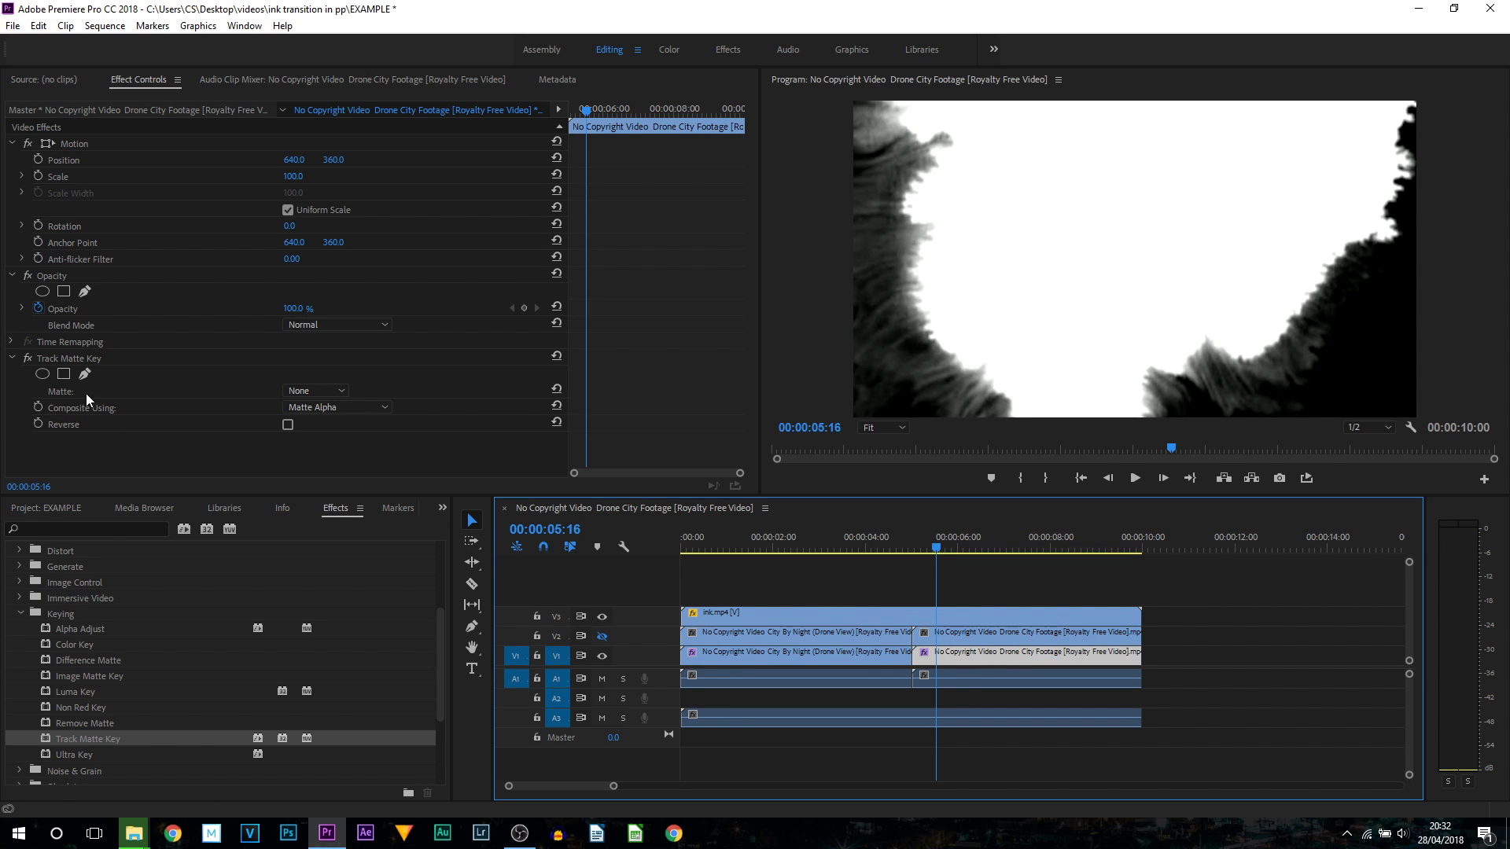
pyautogui.click(329, 390)
pyautogui.click(334, 429)
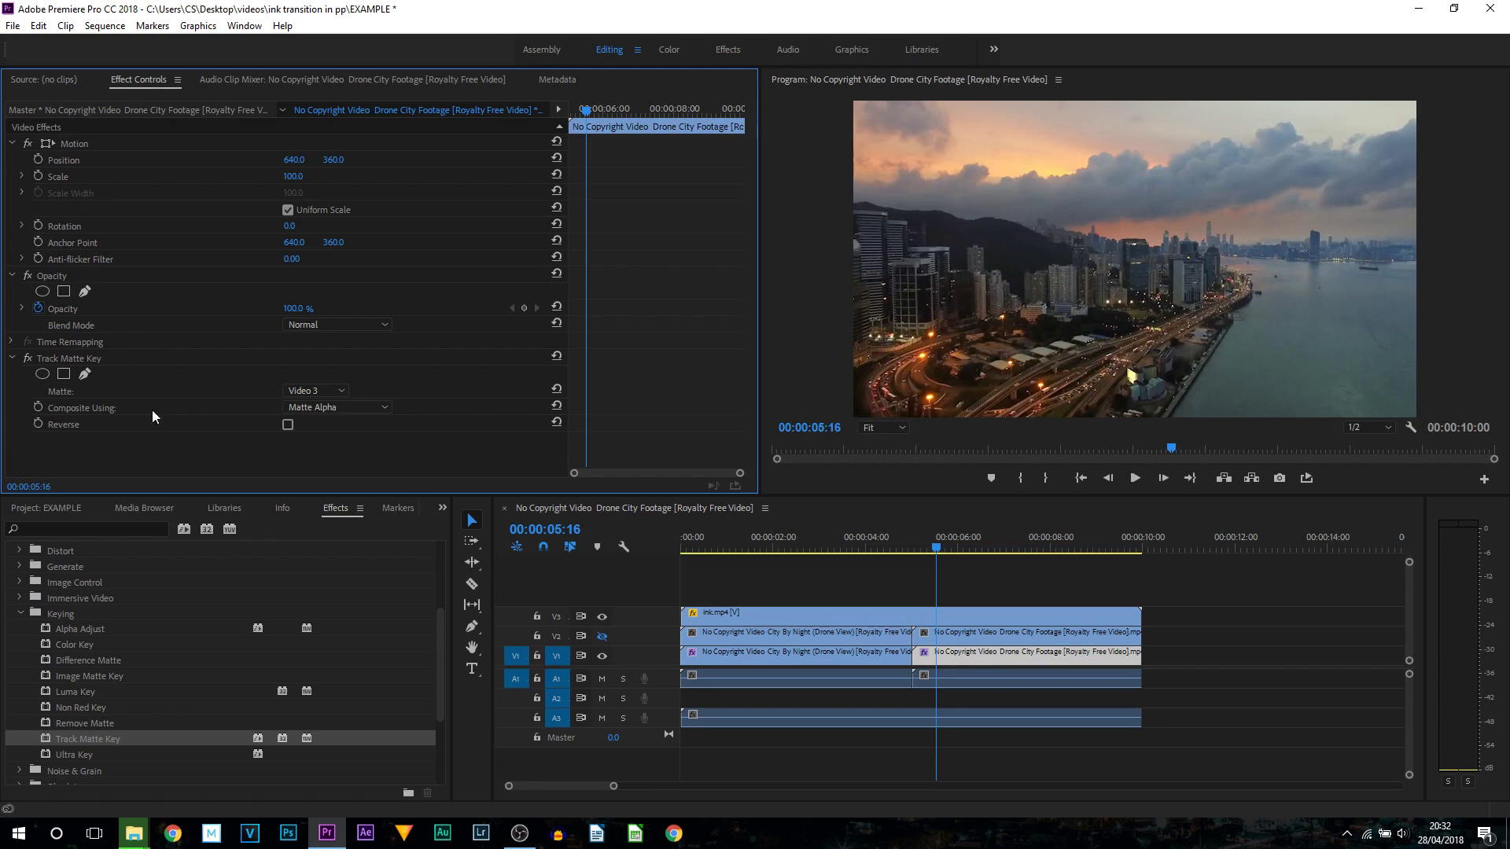
pyautogui.click(323, 409)
pyautogui.click(335, 442)
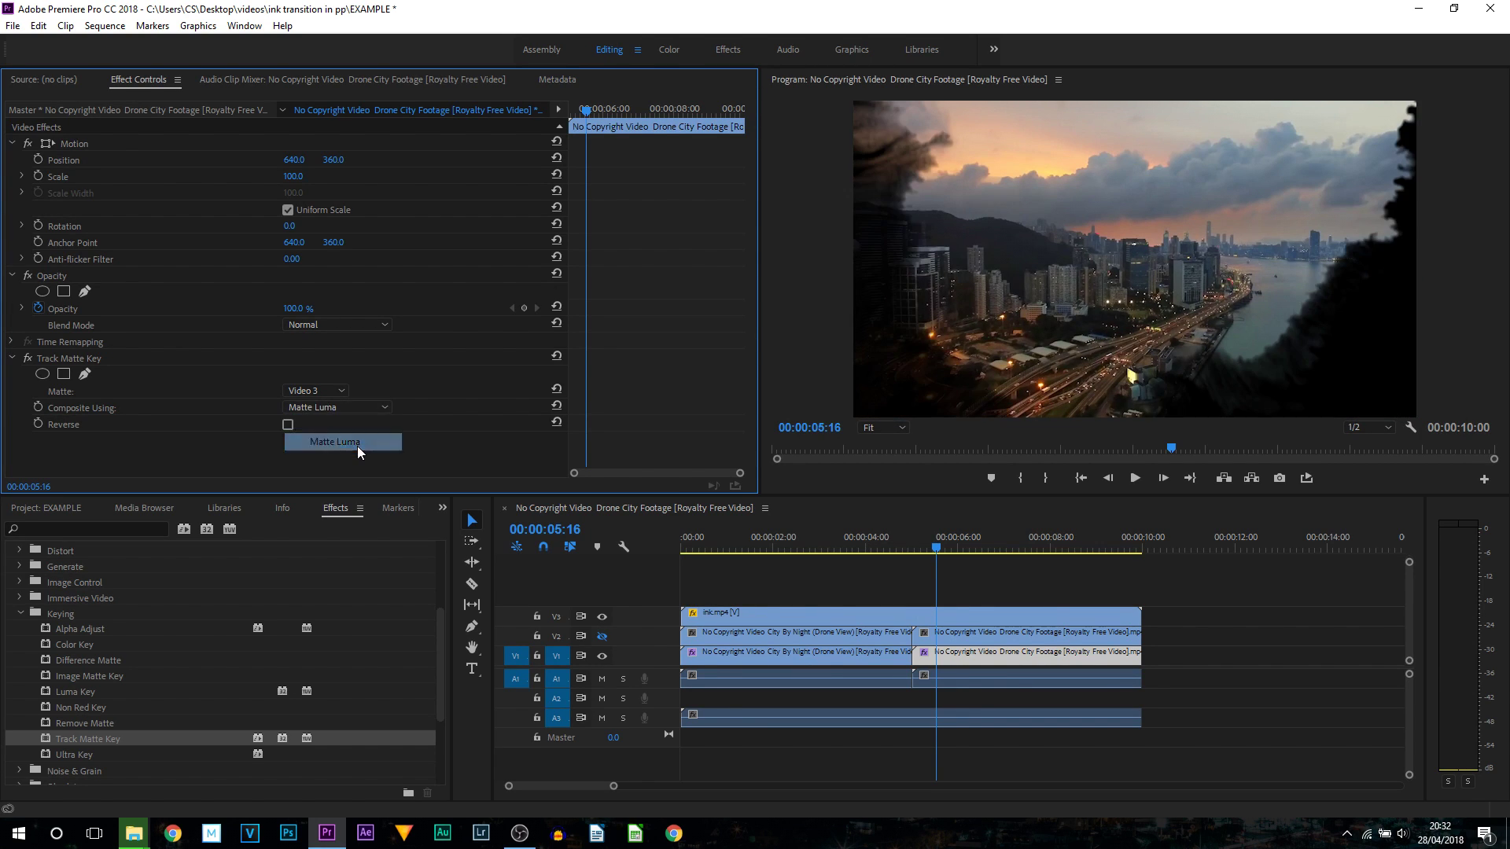
pyautogui.click(733, 524)
pyautogui.press('Home')
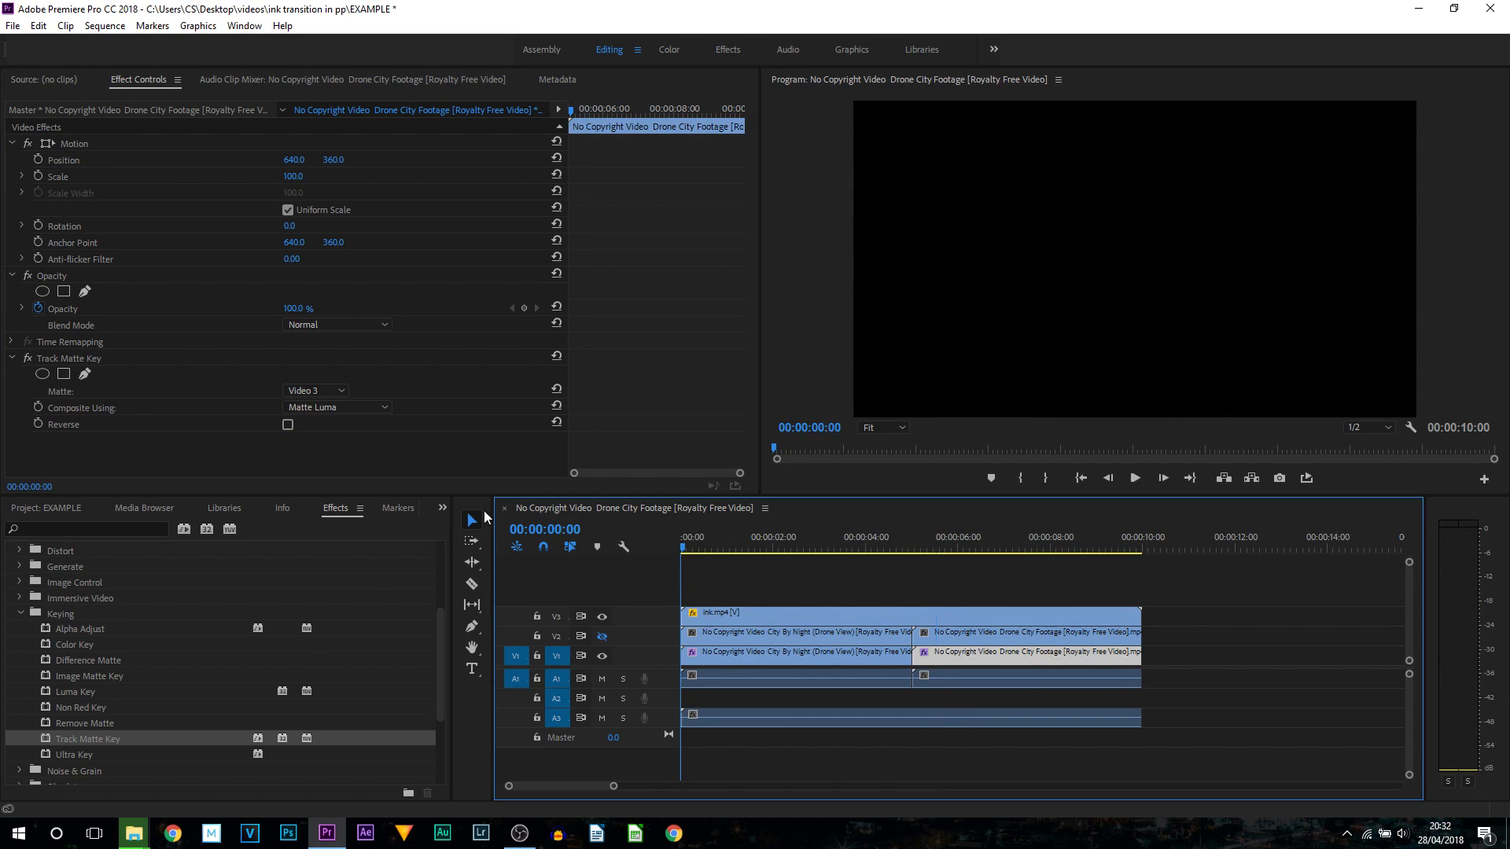
pyautogui.click(1145, 483)
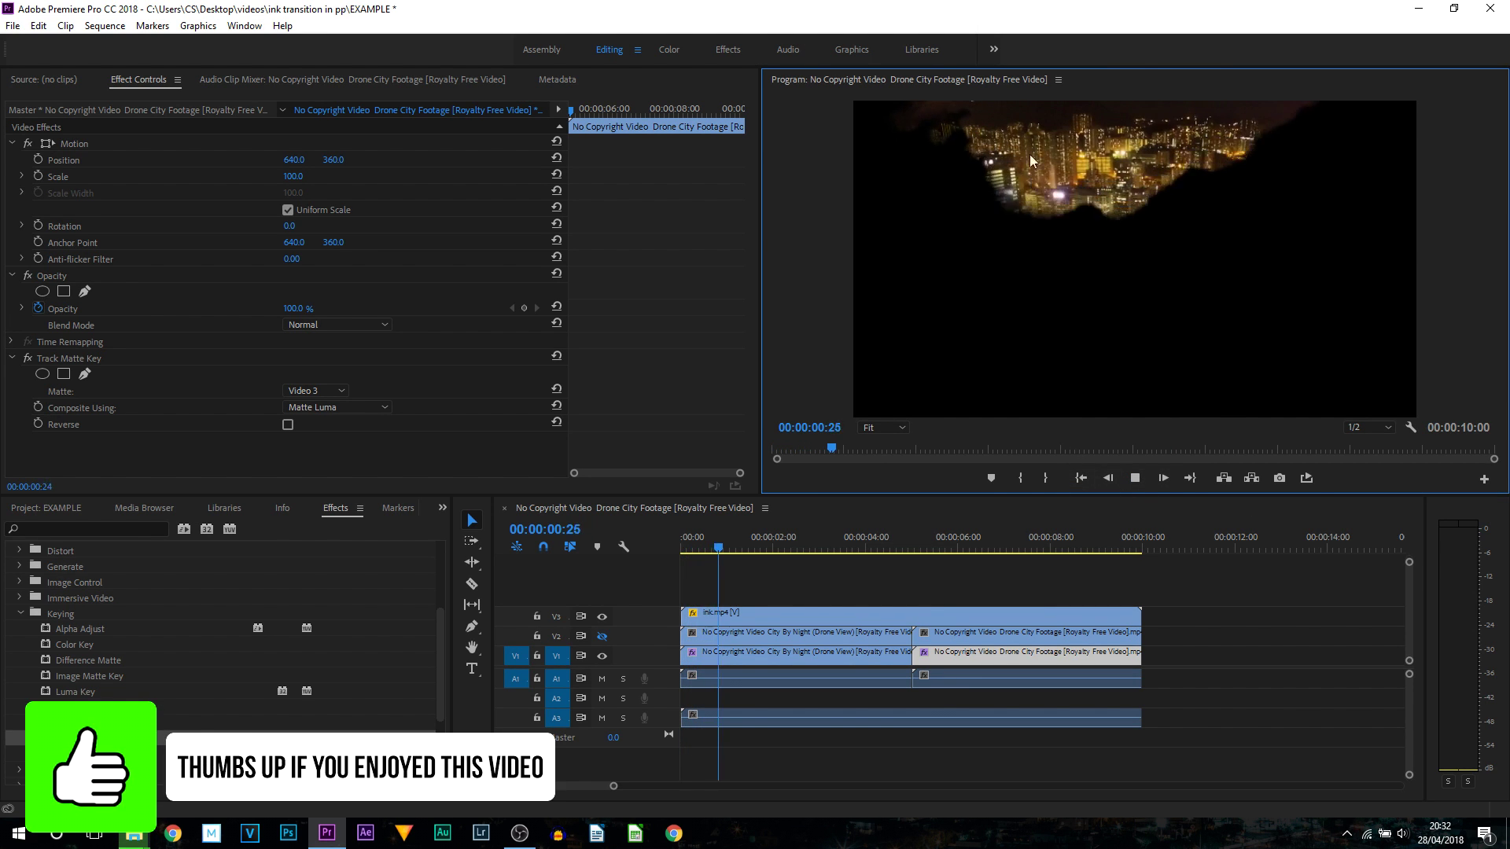
pyautogui.click(1137, 478)
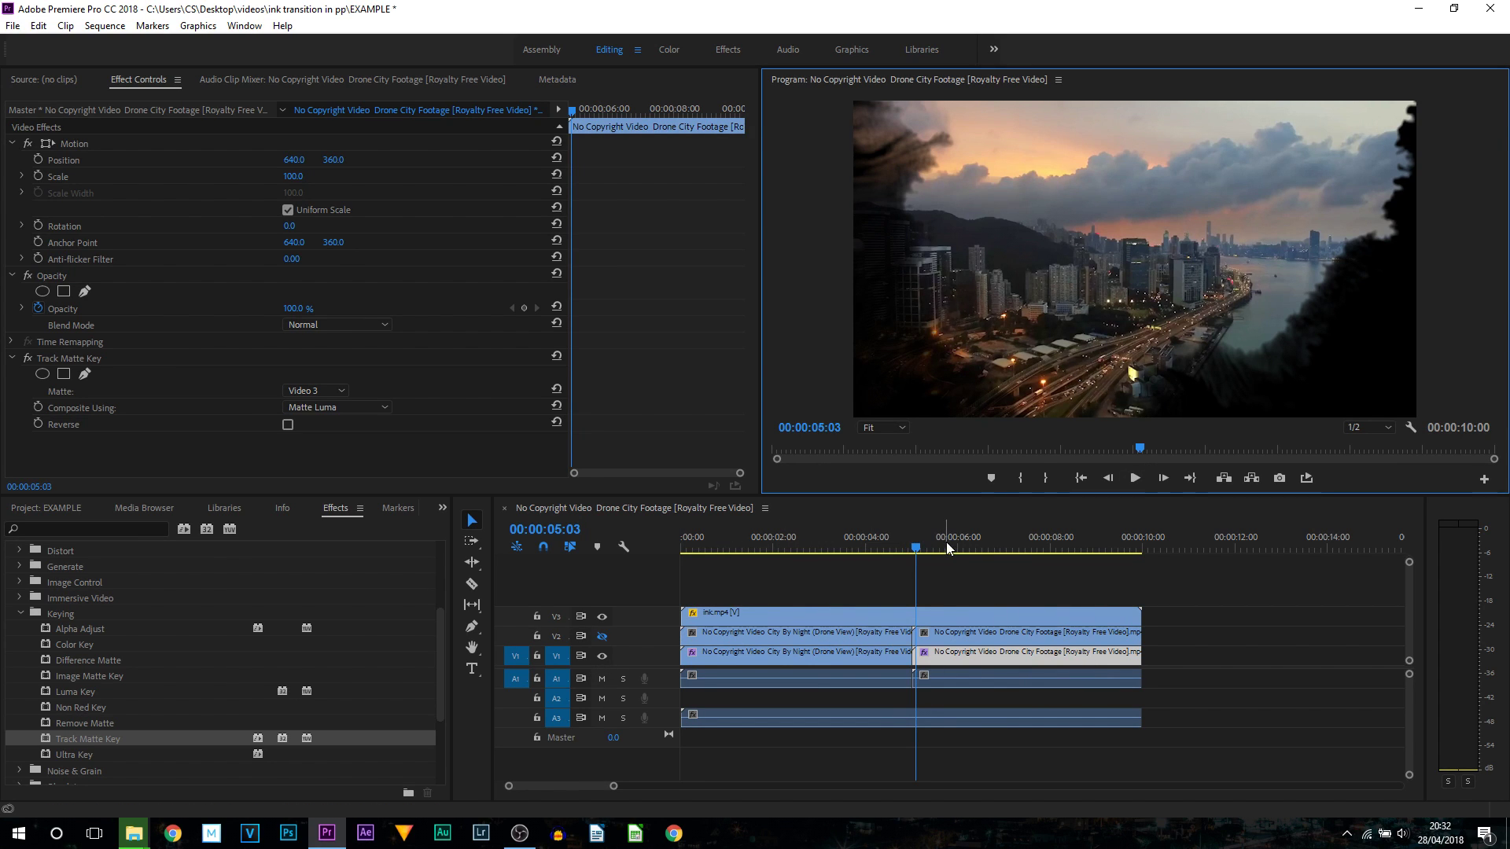
pyautogui.moveTo(946, 541); pyautogui.dragTo(913, 541)
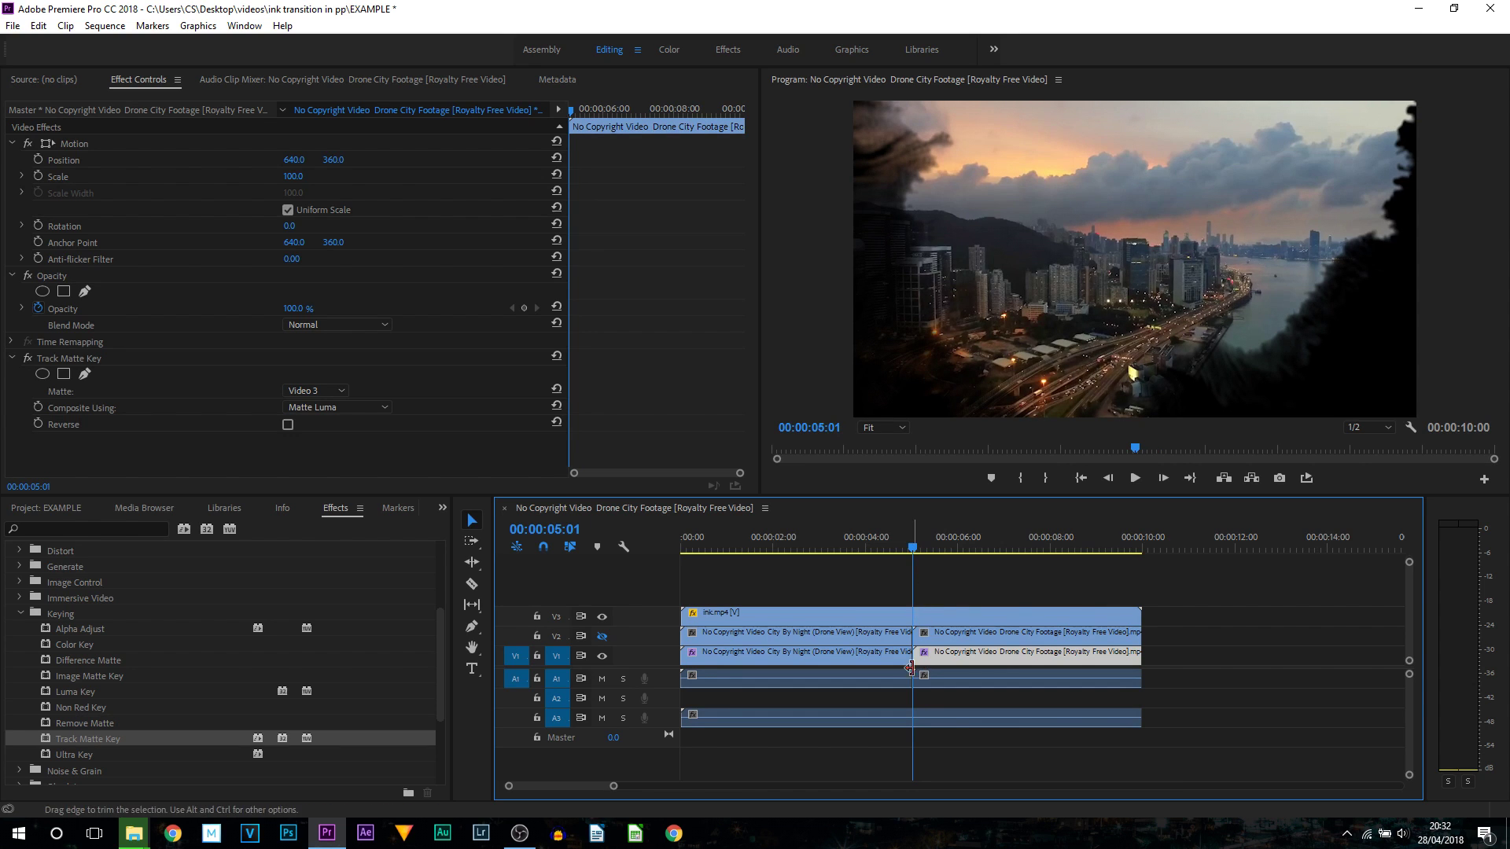
pyautogui.moveTo(961, 540); pyautogui.dragTo(1090, 539)
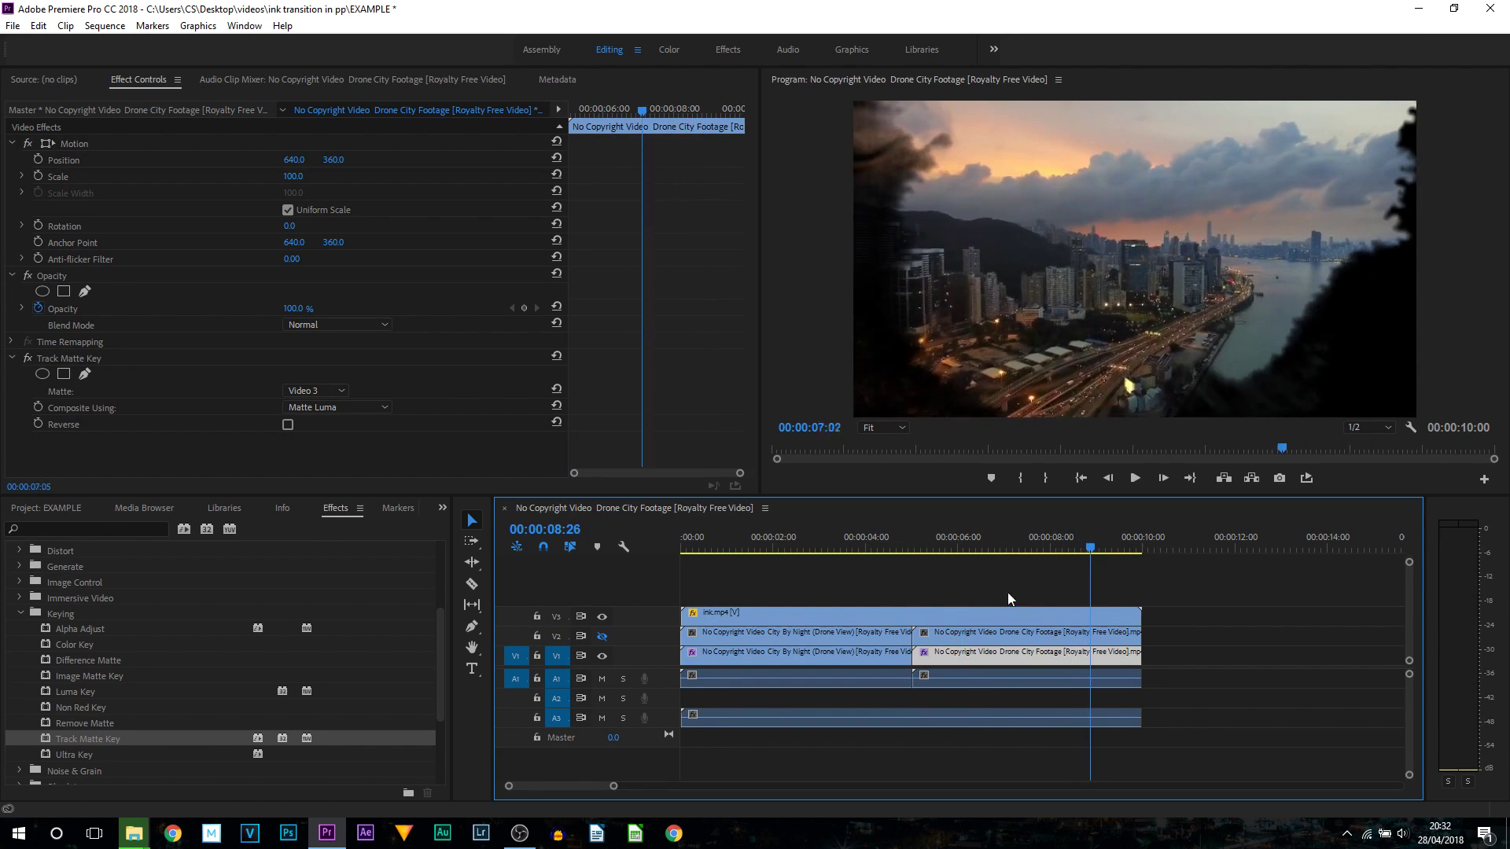
pyautogui.moveTo(945, 559); pyautogui.dragTo(766, 582)
# Speed up the ink.mp4 matte via Speed/Duration, entering 180 and dragging Duration down to 00:00:02:14.
pyautogui.click(756, 620)
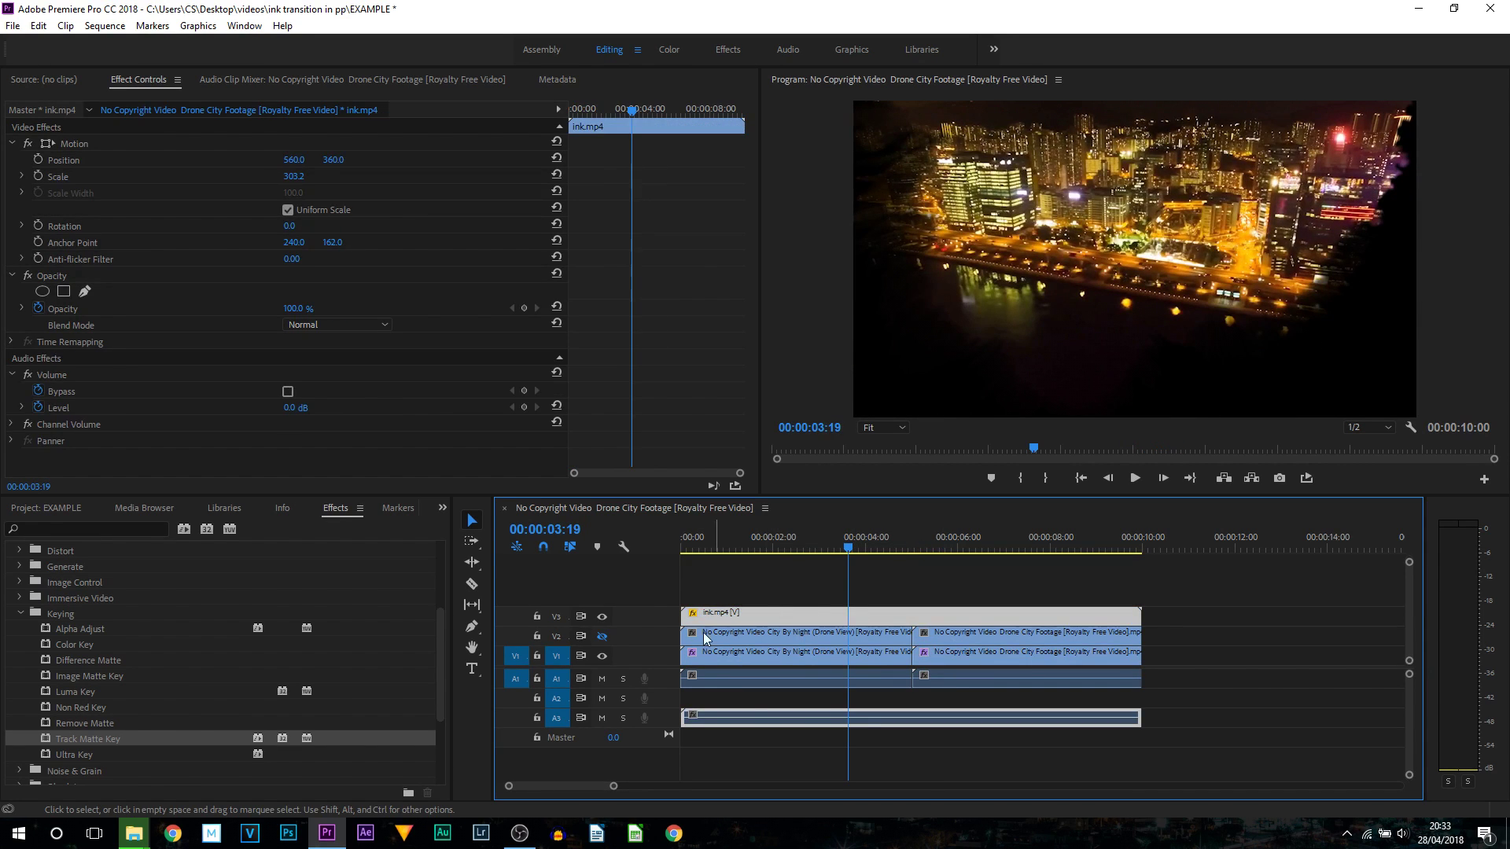
pyautogui.rightClick(722, 619)
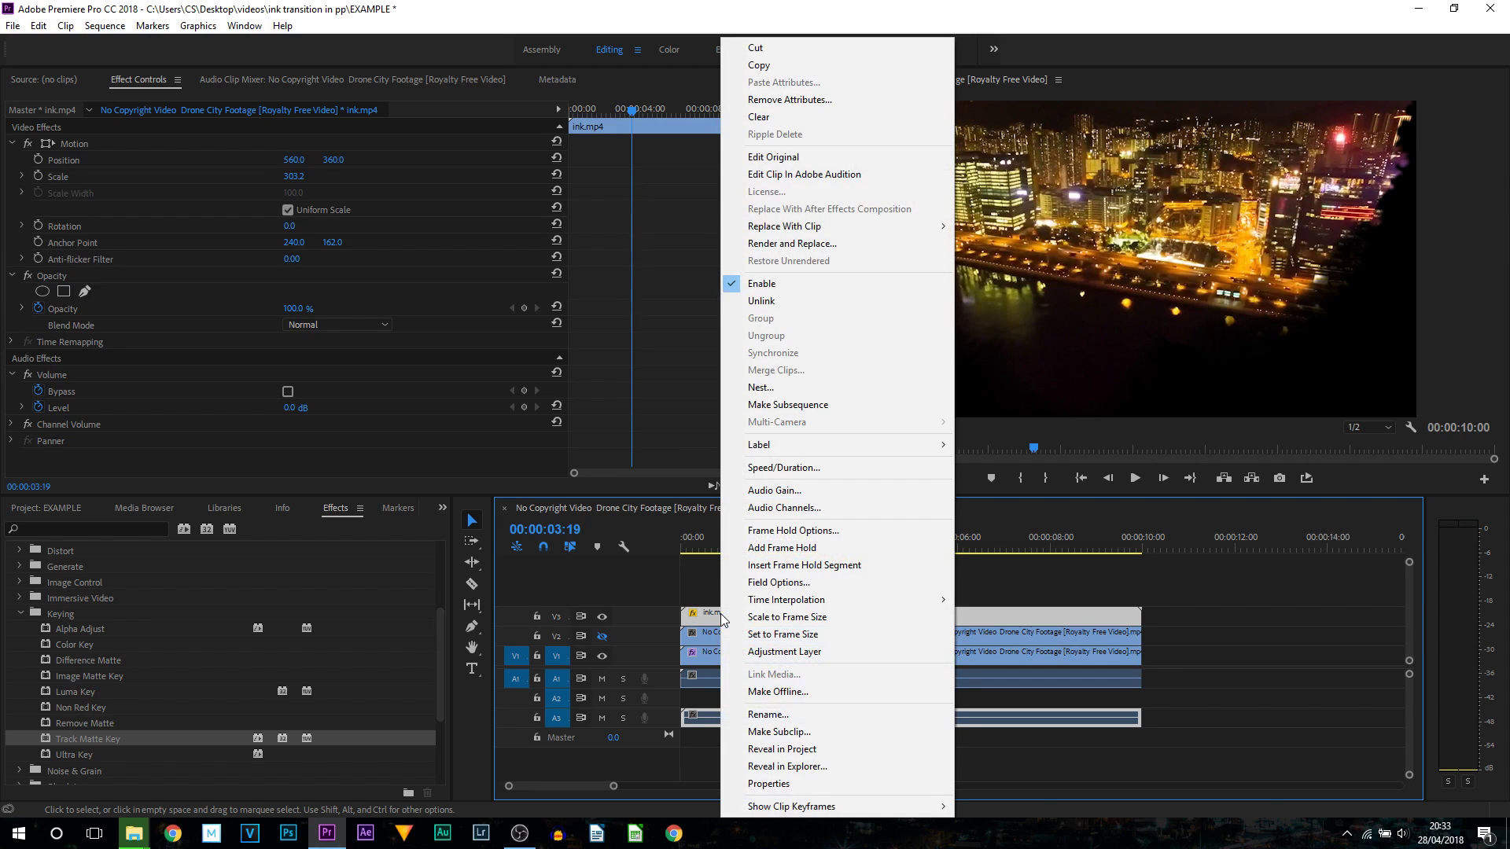
pyautogui.click(809, 467)
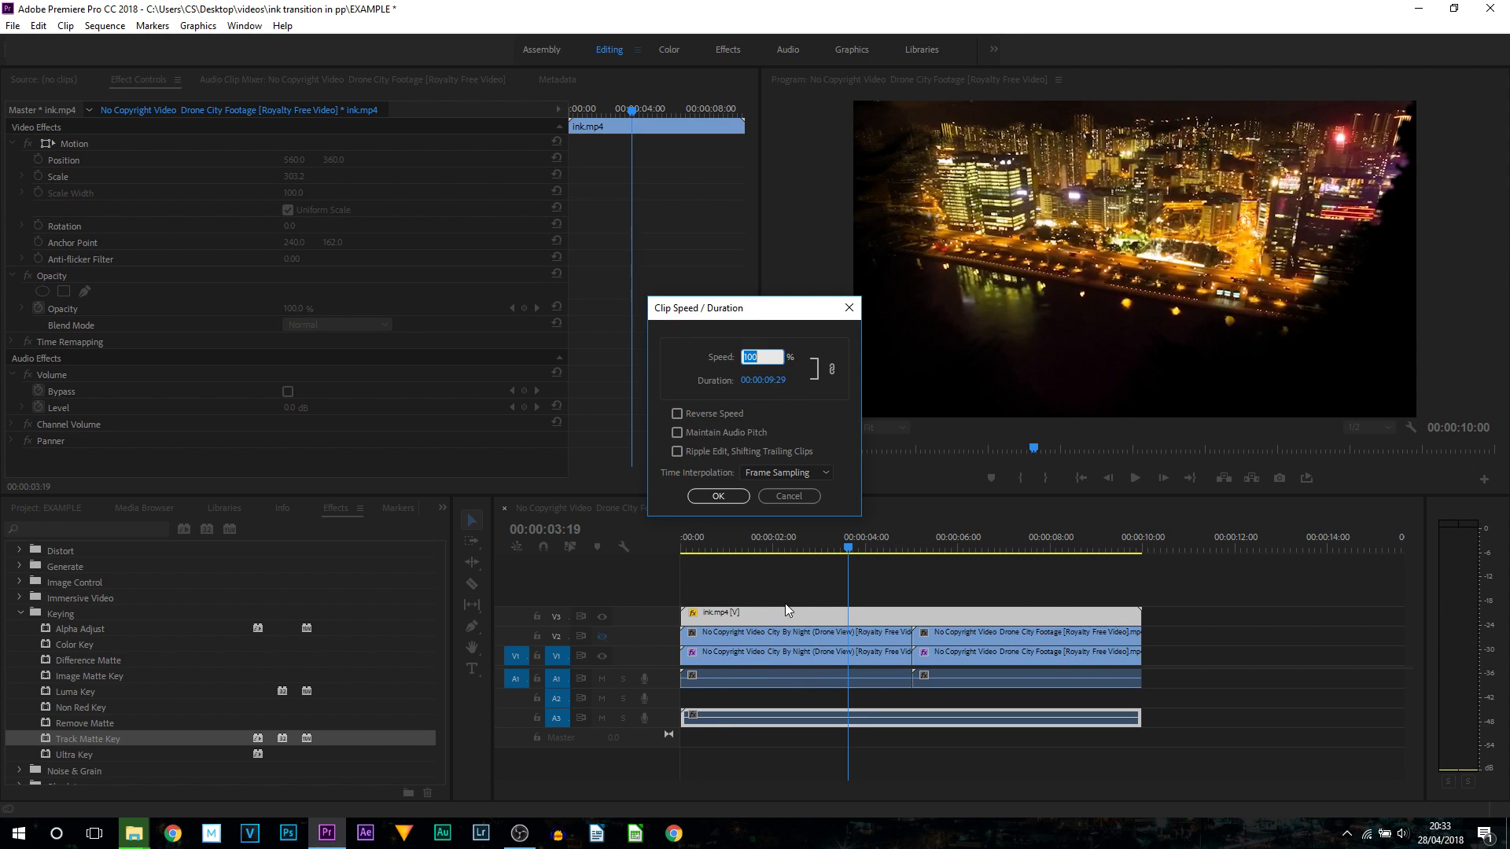
pyautogui.write('180')
pyautogui.moveTo(773, 387); pyautogui.dragTo(718, 391)
pyautogui.click(734, 500)
# Play the sped-up matte from near the sequence start, stopping the playhead at 00:00:01:28.
pyautogui.moveTo(764, 535); pyautogui.dragTo(645, 532)
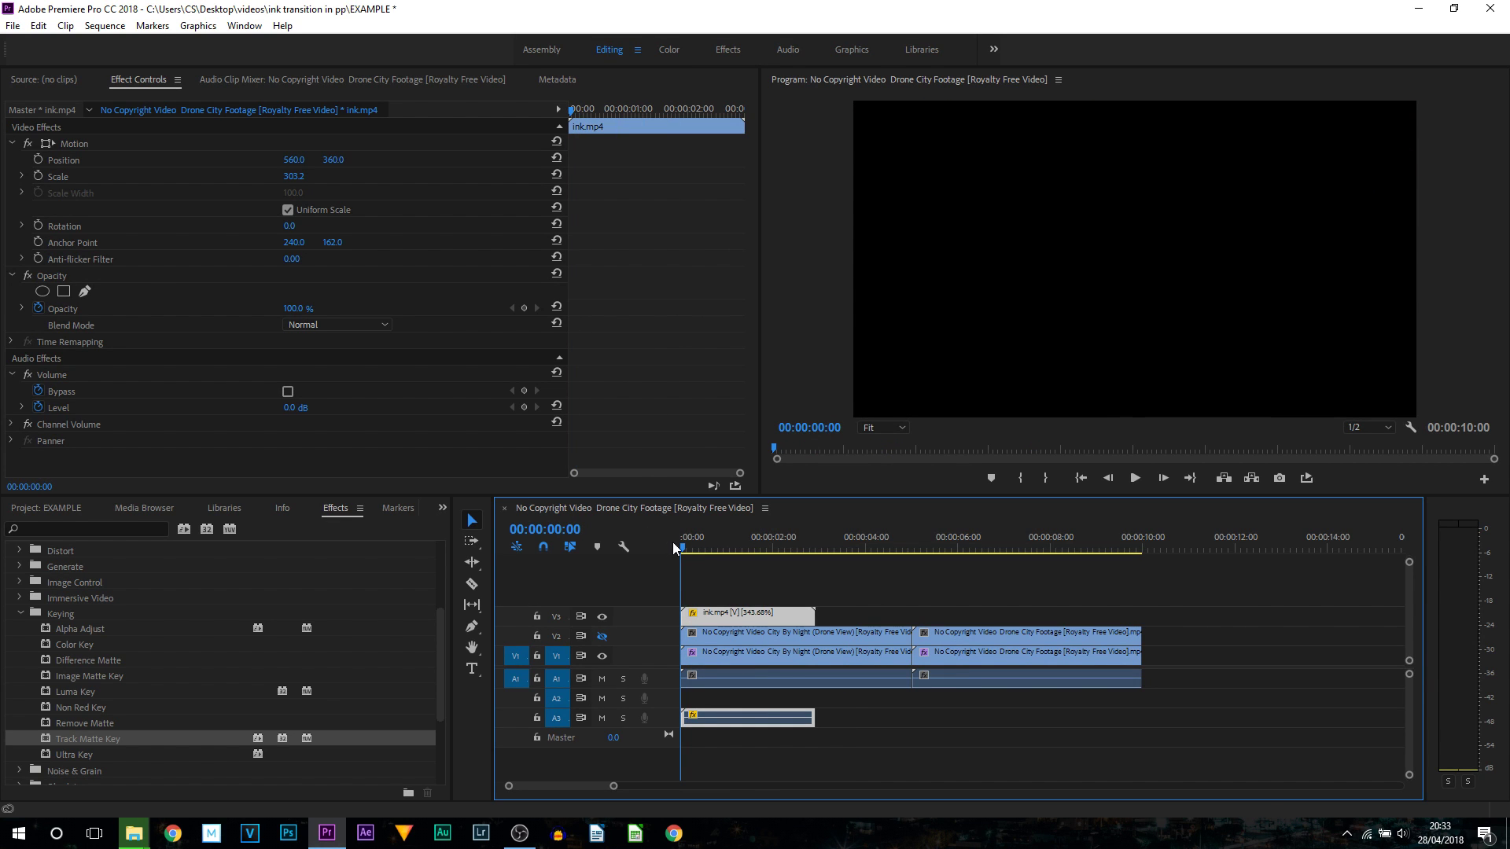
pyautogui.press('space')
pyautogui.press('space')
pyautogui.click(769, 537)
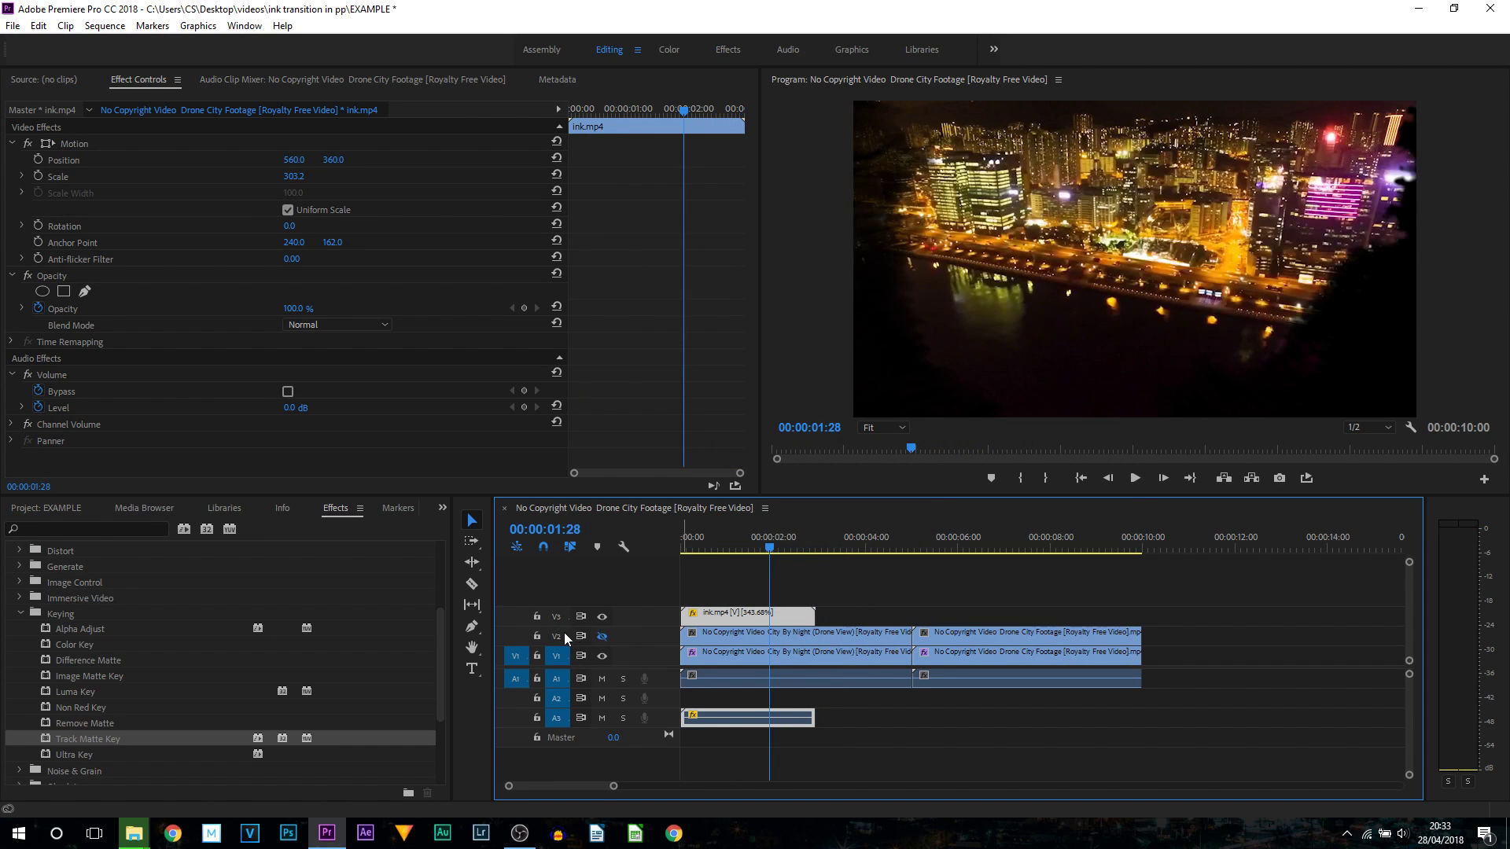
# Hide track V2's output and scrub through the start of the ink reveal.
pyautogui.click(602, 637)
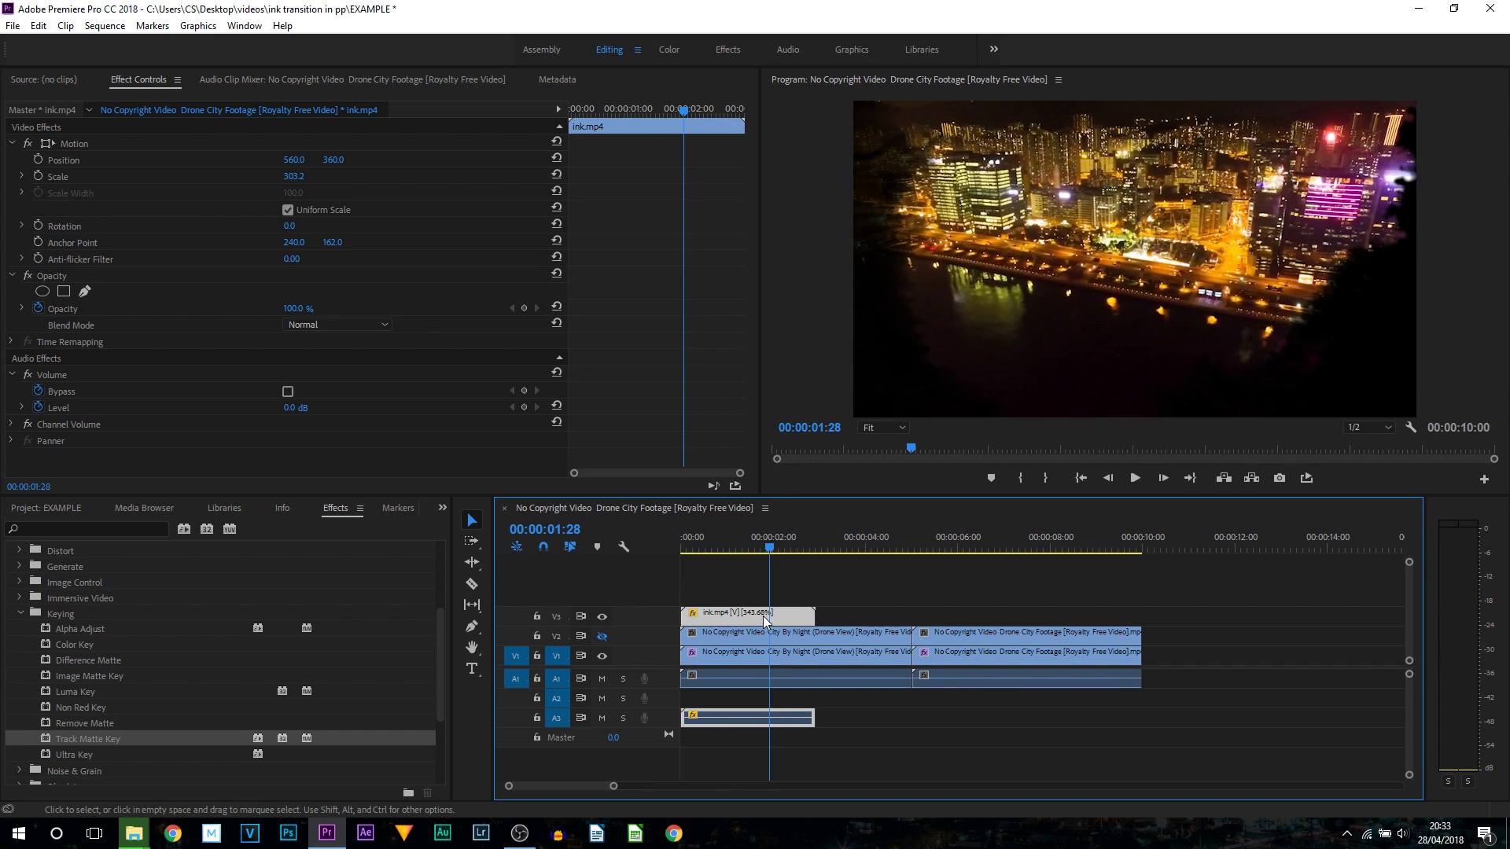
pyautogui.moveTo(769, 541)
pyautogui.mouseDown()
pyautogui.moveTo(736, 543)
pyautogui.moveTo(780, 545)
pyautogui.moveTo(745, 548)
pyautogui.mouseUp()
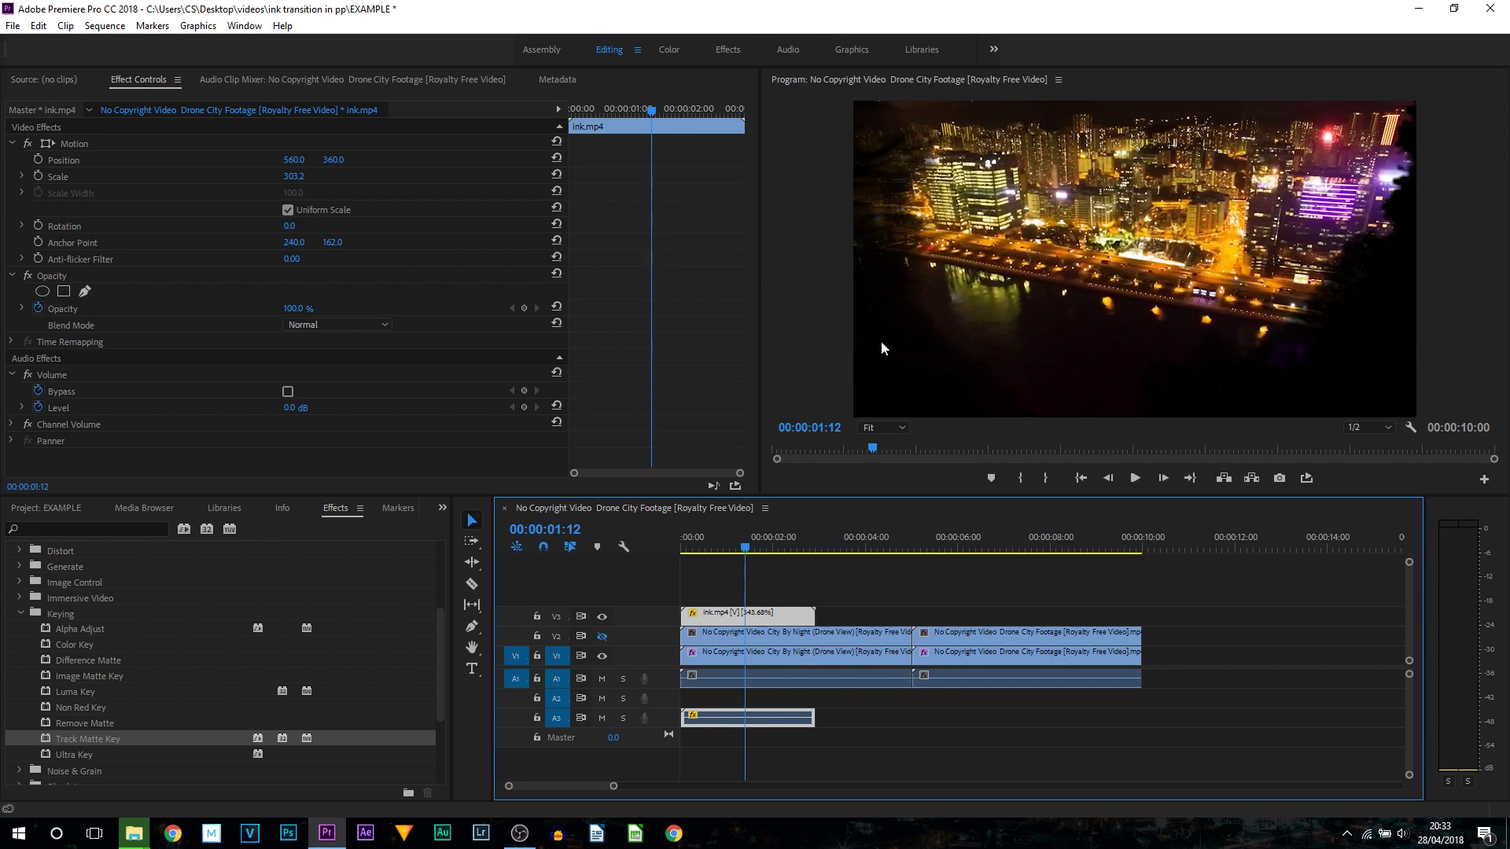
pyautogui.moveTo(749, 550); pyautogui.dragTo(736, 598)
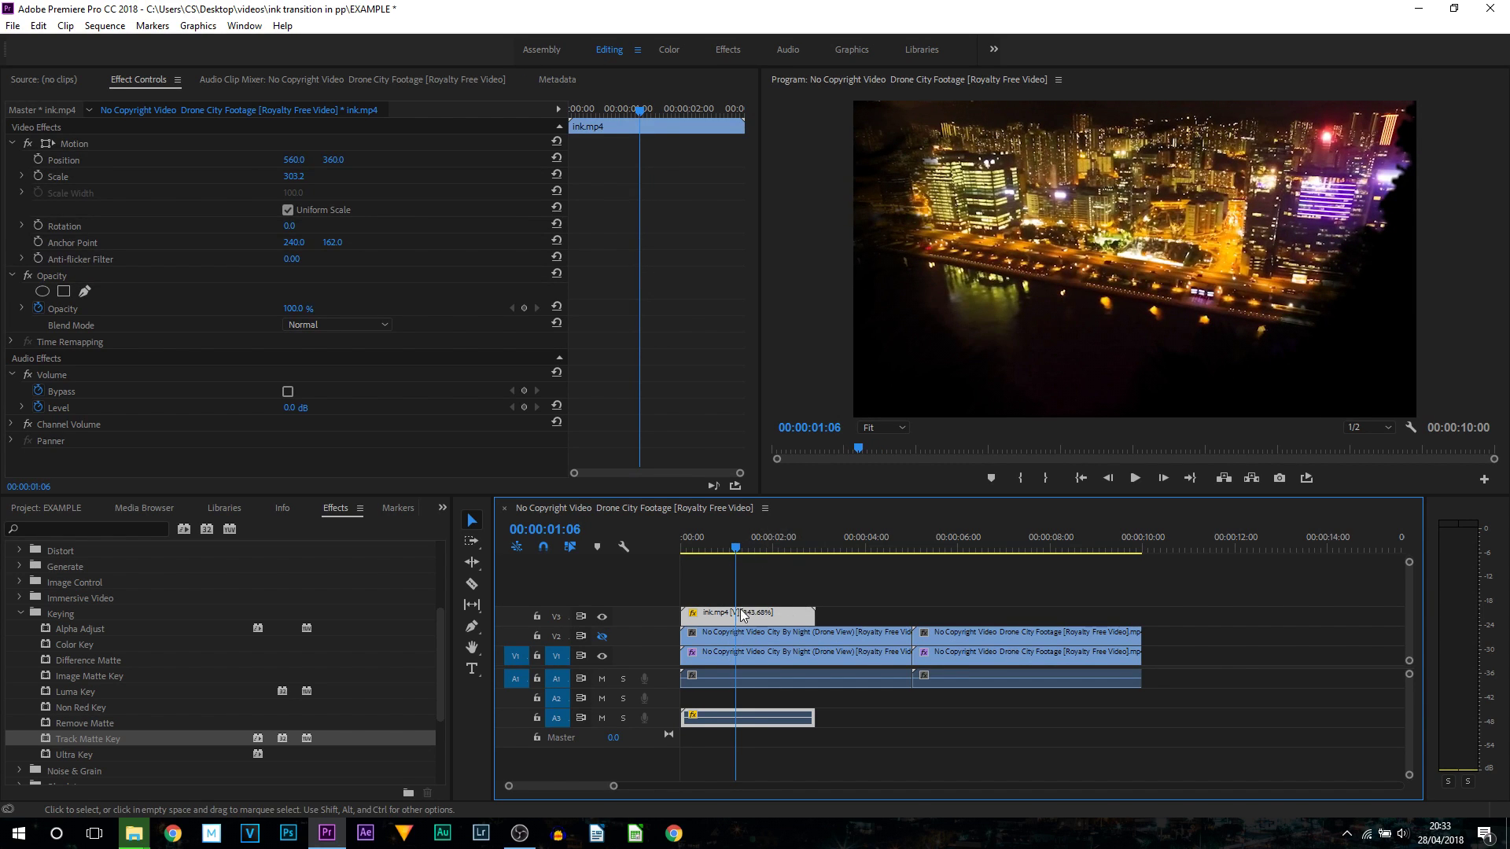
# At about two seconds, set the ink matte's Scale to 578.2 and Position to 572, 444.
pyautogui.moveTo(739, 549); pyautogui.dragTo(807, 546)
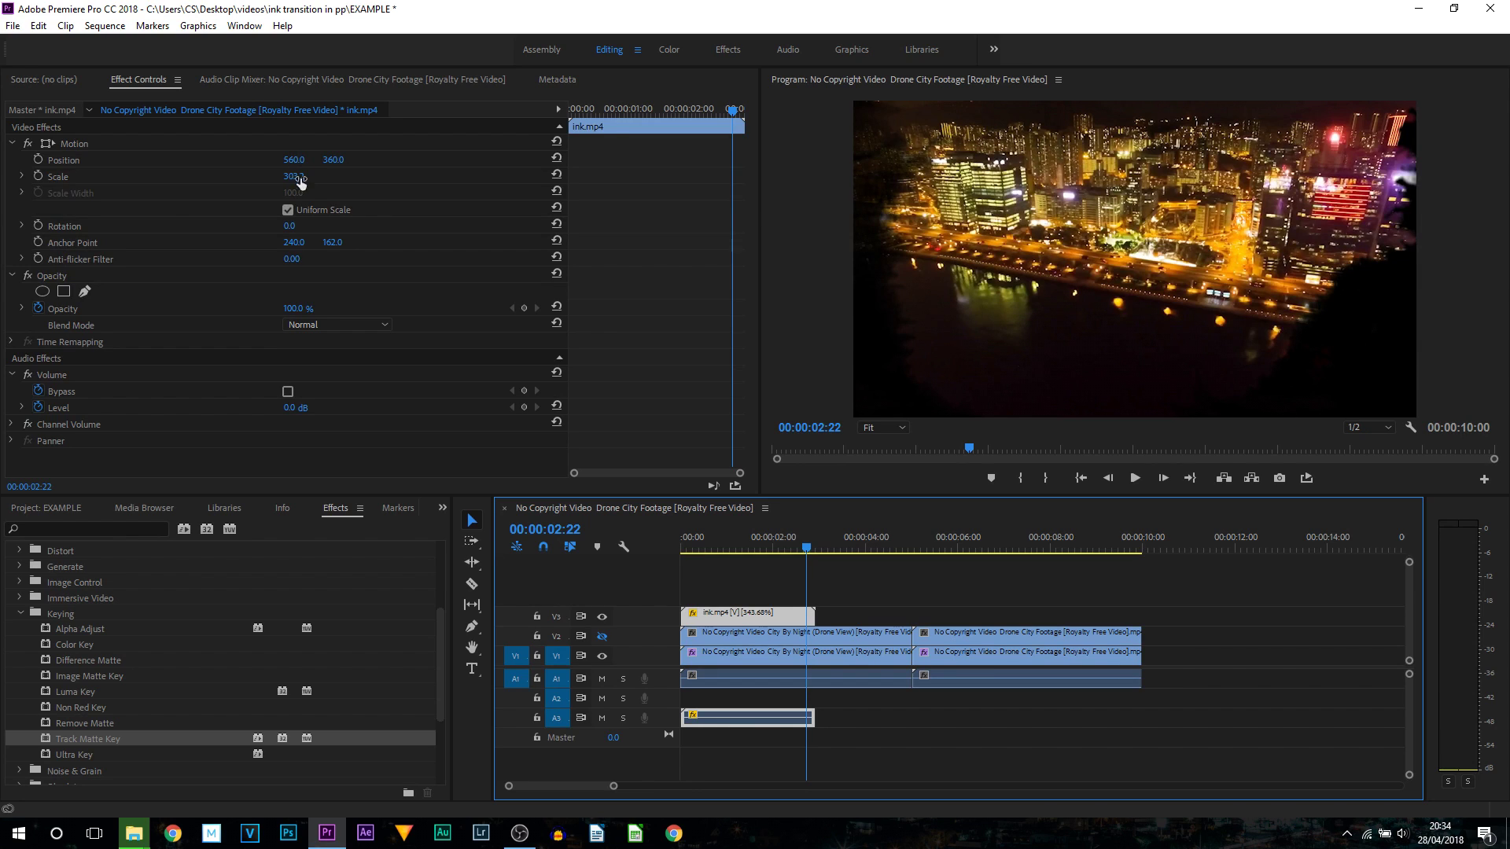
pyautogui.moveTo(295, 177); pyautogui.dragTo(400, 160)
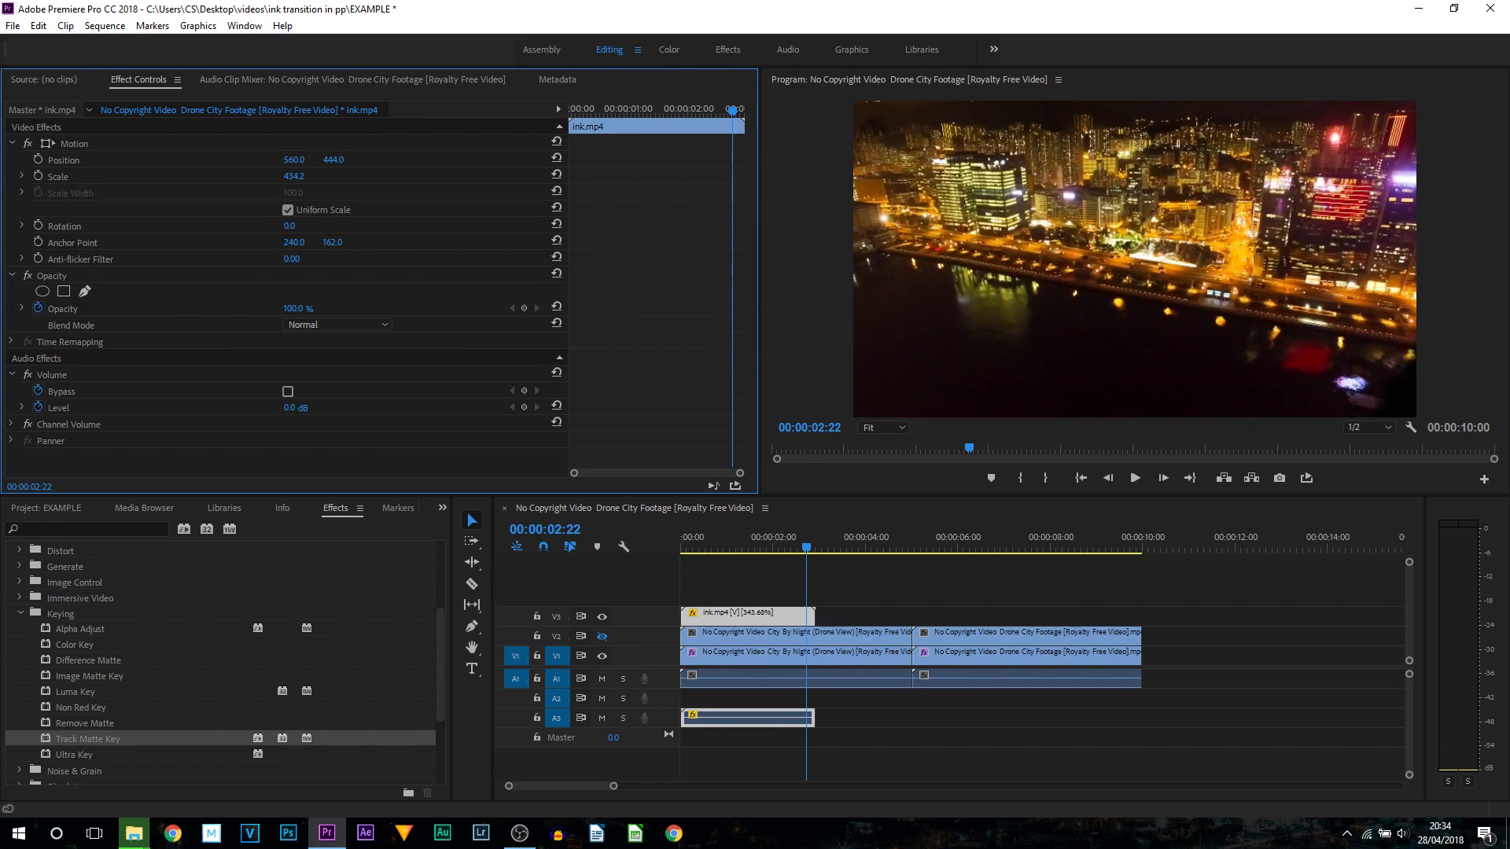
pyautogui.moveTo(294, 160)
pyautogui.mouseDown()
pyautogui.moveTo(239, 159)
pyautogui.moveTo(310, 160)
pyautogui.mouseUp()
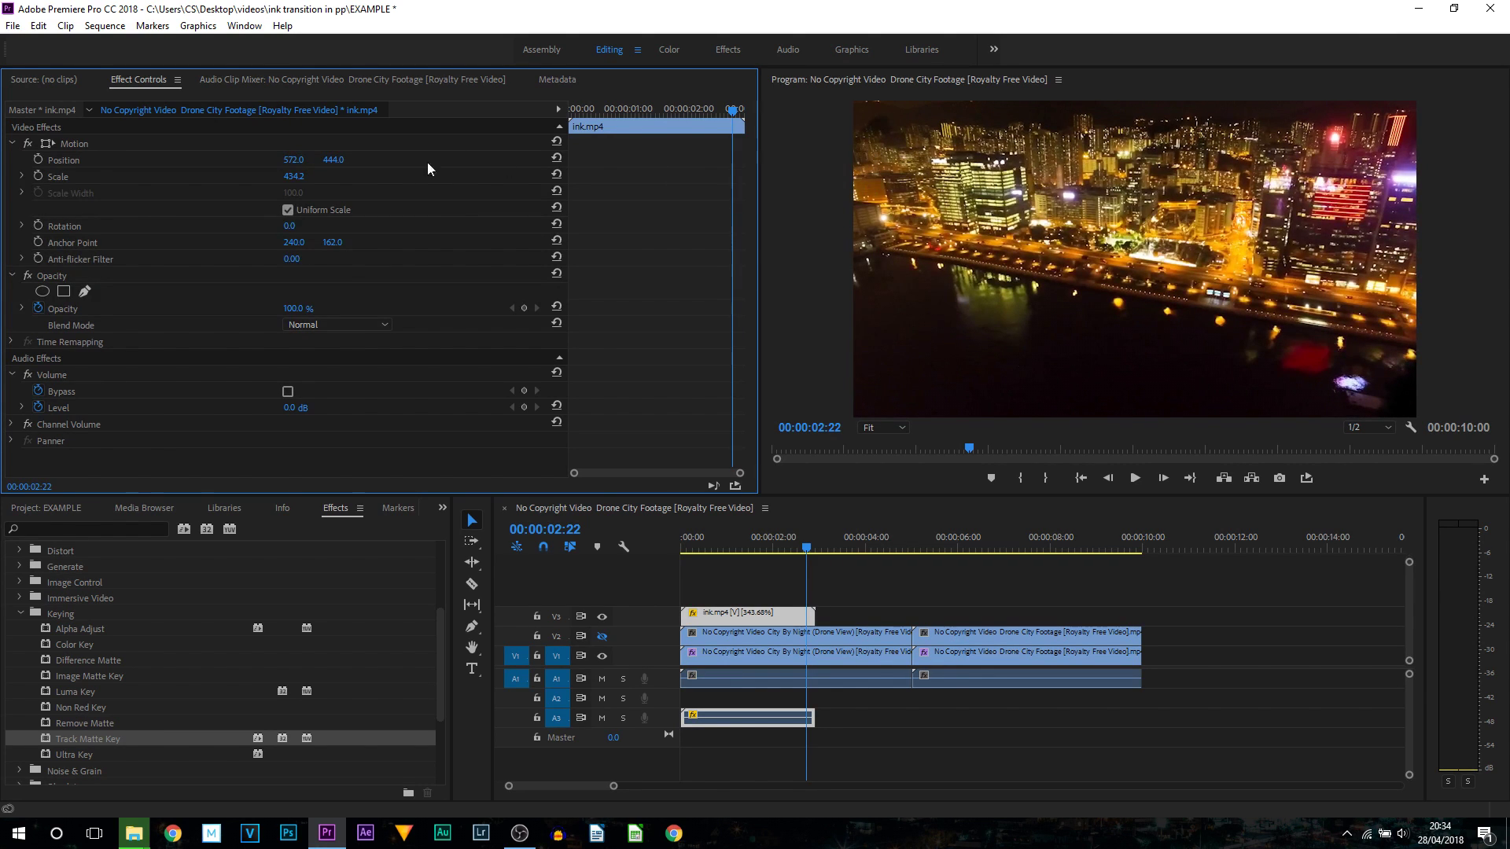
pyautogui.moveTo(293, 177); pyautogui.dragTo(407, 176)
# Replay the sequence from the start to review the enlarged ink matte.
pyautogui.click(796, 549)
pyautogui.press('Home')
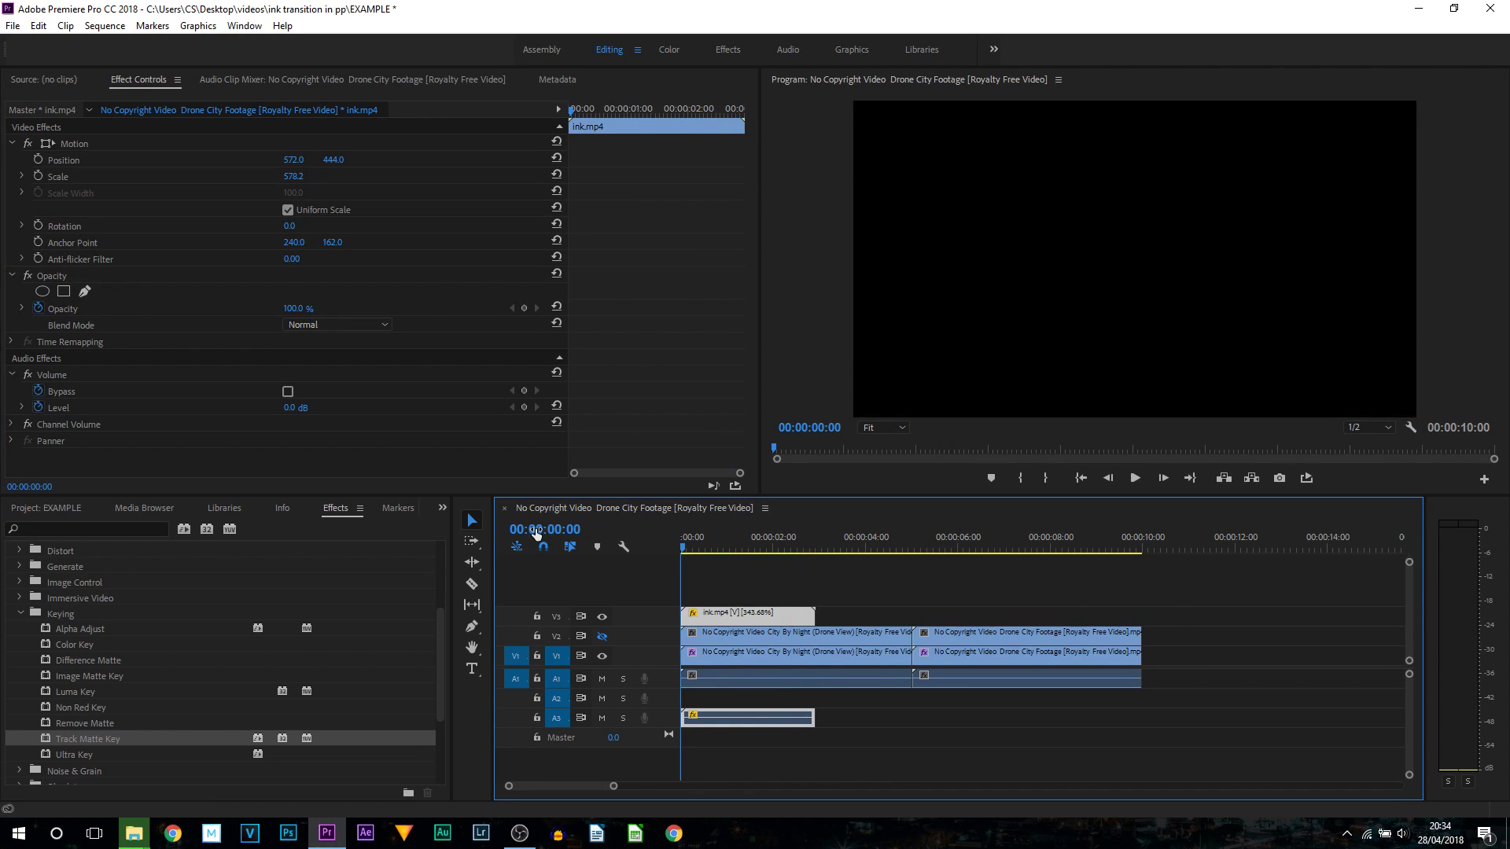
pyautogui.press('space')
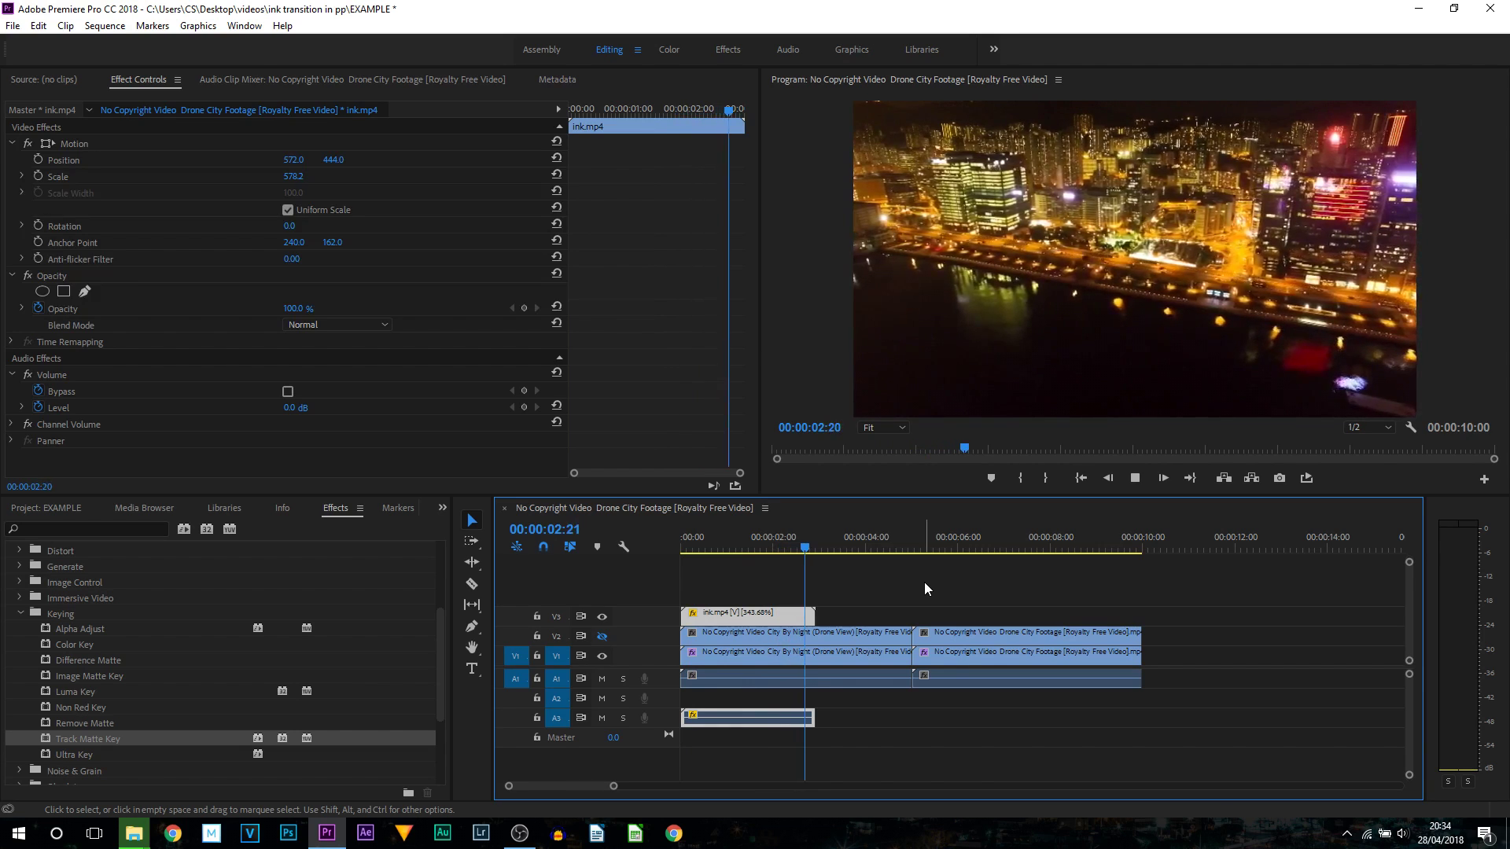
pyautogui.press('space')
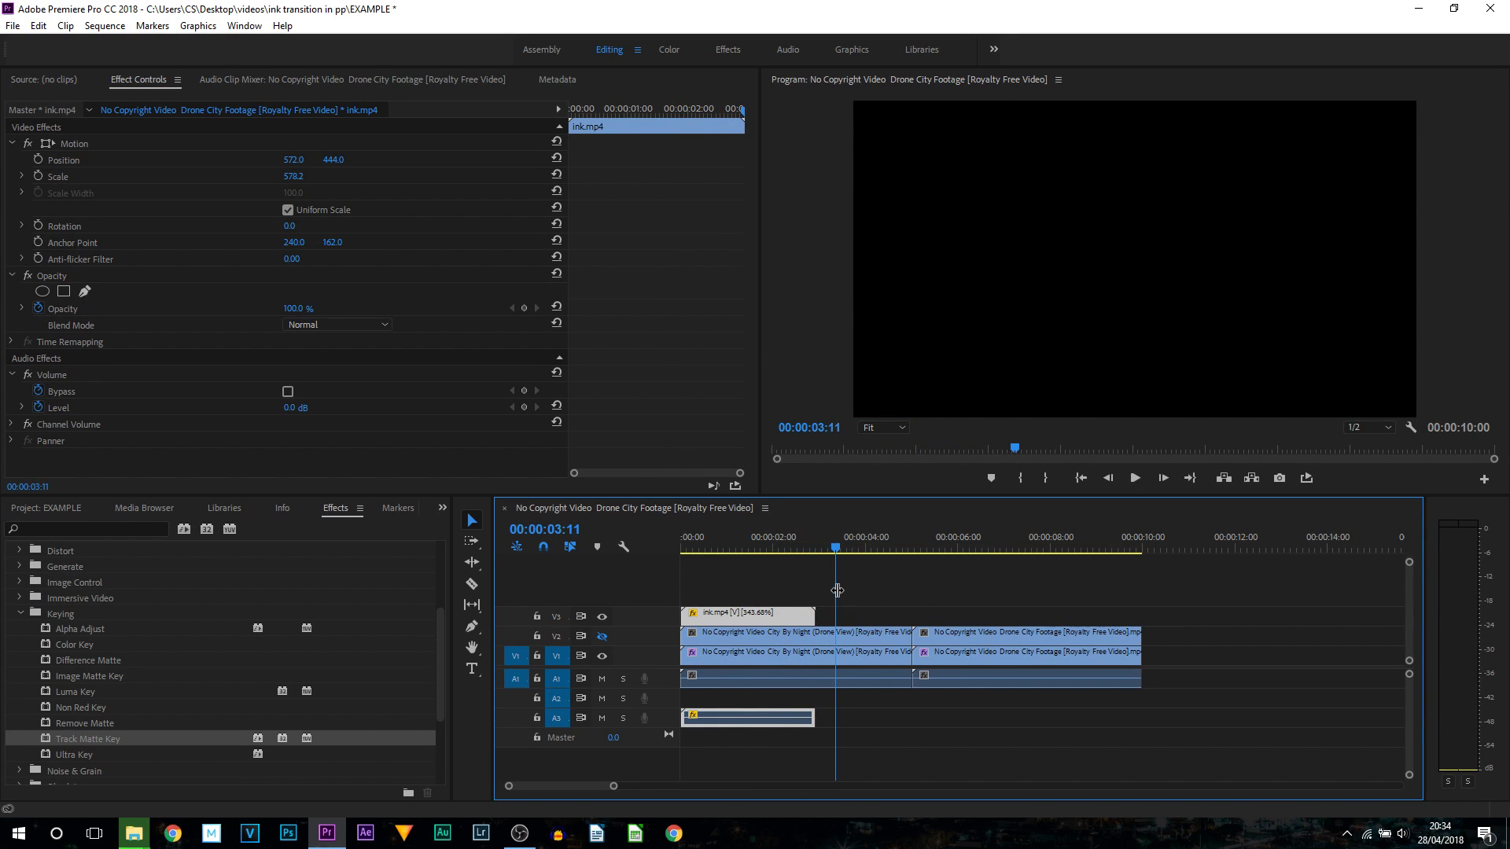
# Re-enable V2, cut its City By Night clip where the ink ends, and delete the front piece.
pyautogui.click(786, 632)
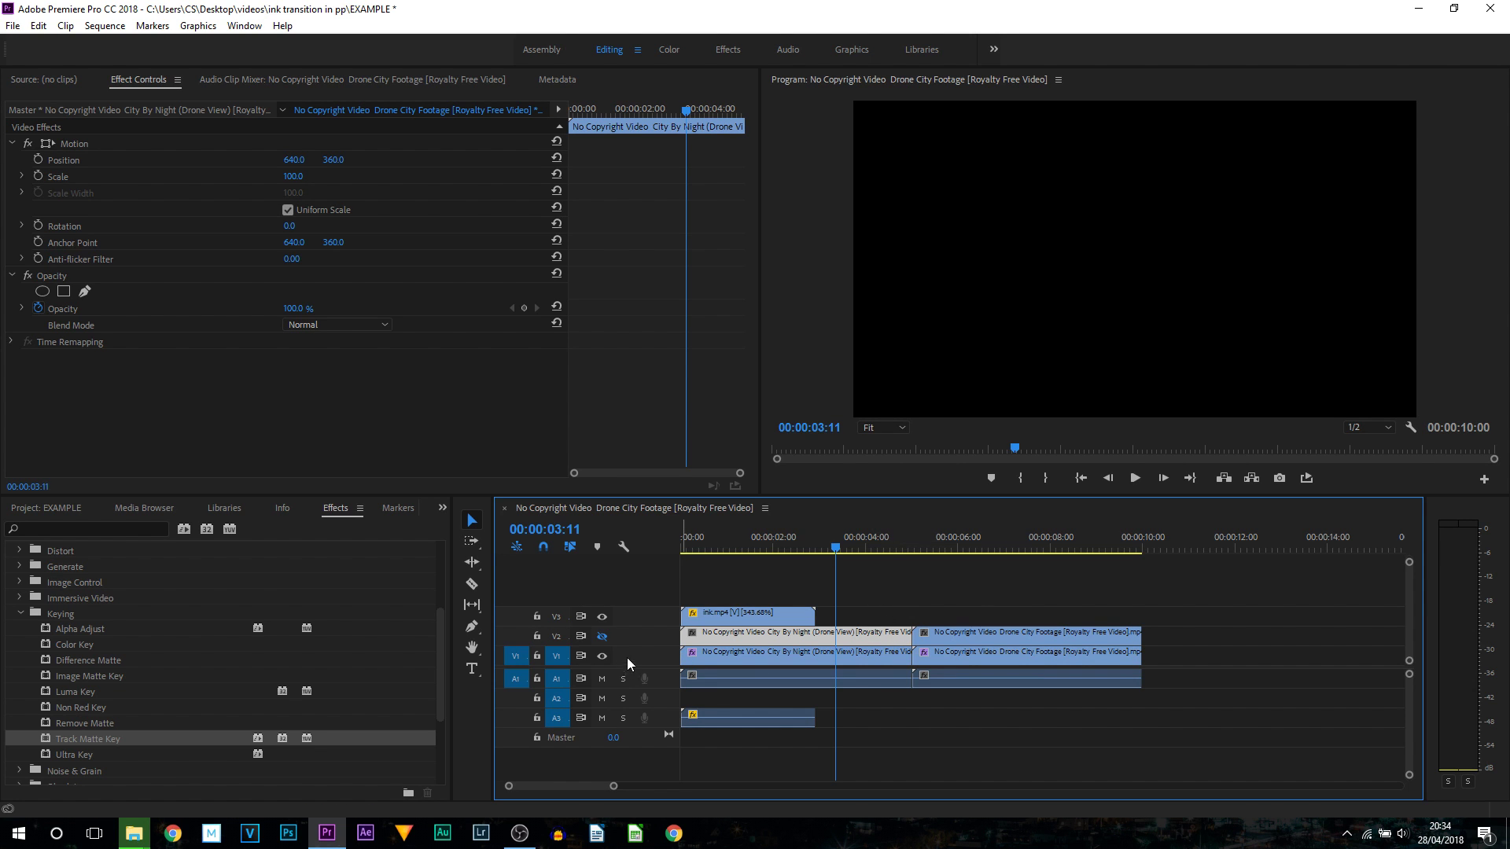
pyautogui.click(602, 636)
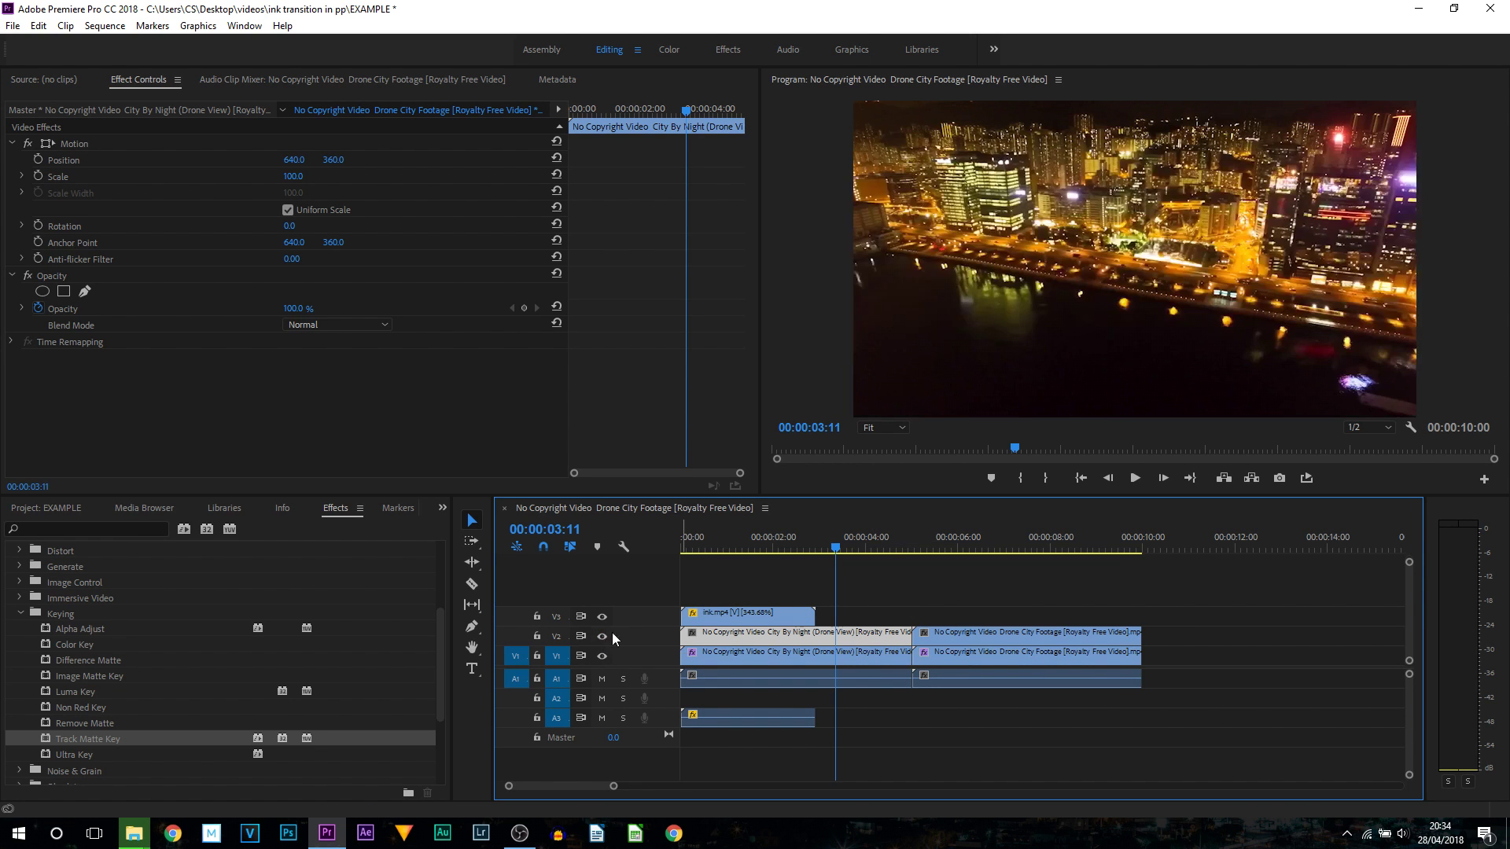
pyautogui.click(726, 548)
pyautogui.moveTo(730, 550); pyautogui.dragTo(876, 566)
pyautogui.press('c')
pyautogui.click(816, 633)
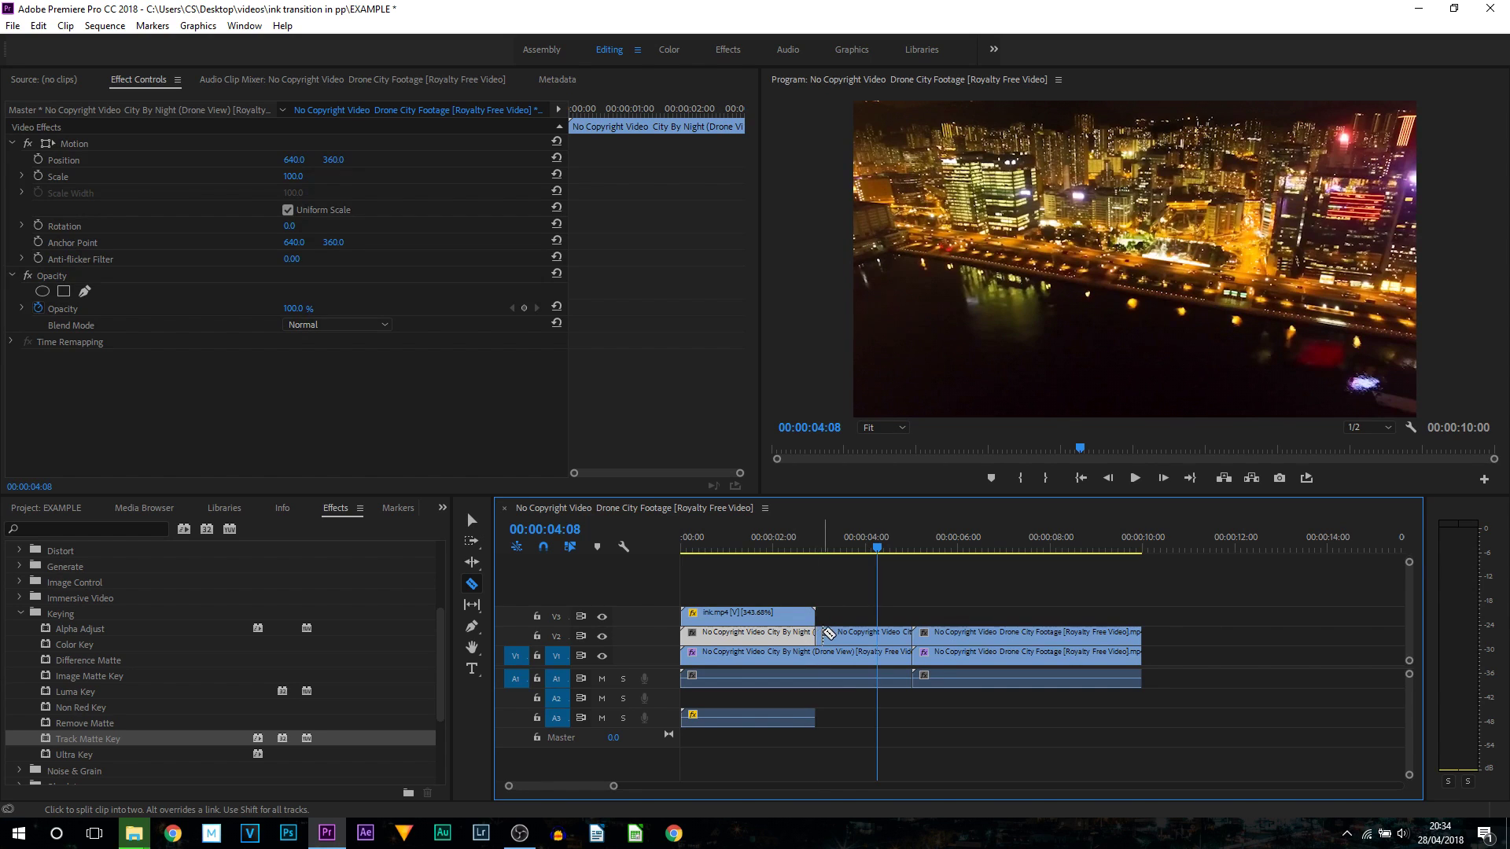
pyautogui.press('v')
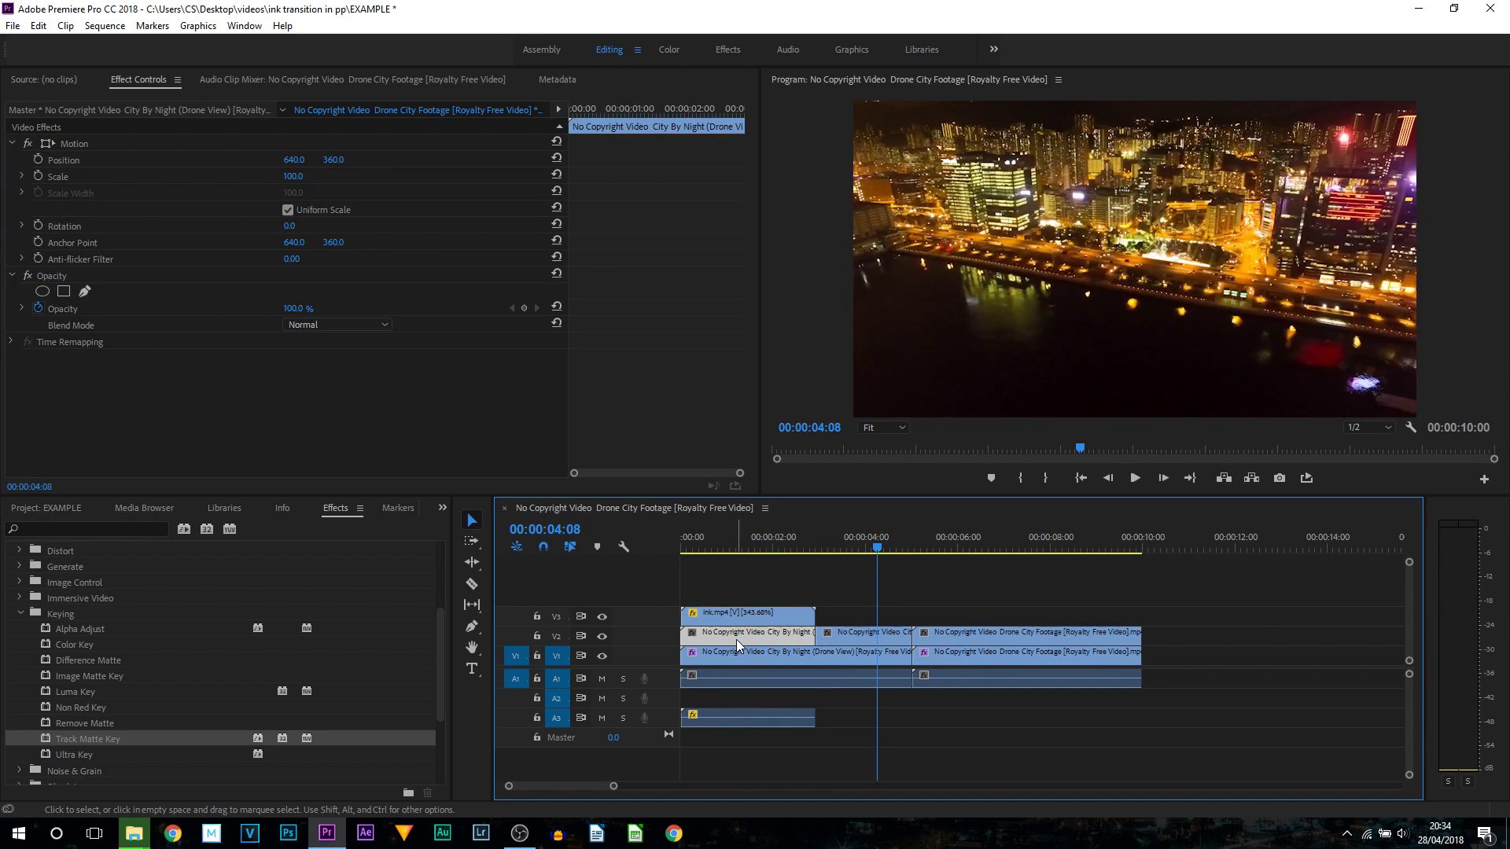
pyautogui.press('Delete')
# Play the sequence from the start to review the trimmed night clip, then select ink.mp4.
pyautogui.click(777, 539)
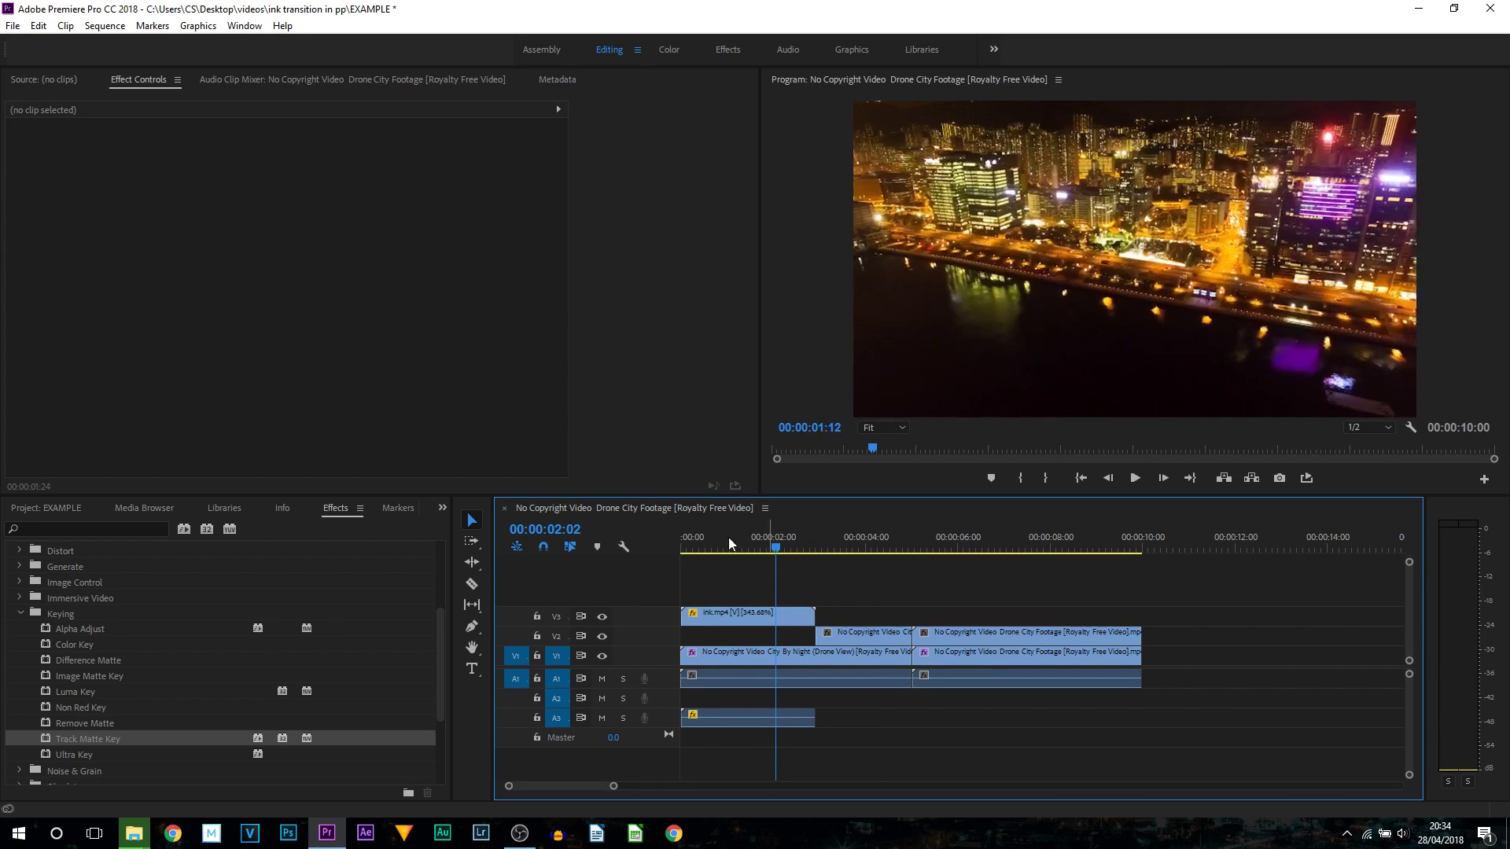
pyautogui.press('Home')
pyautogui.press('space')
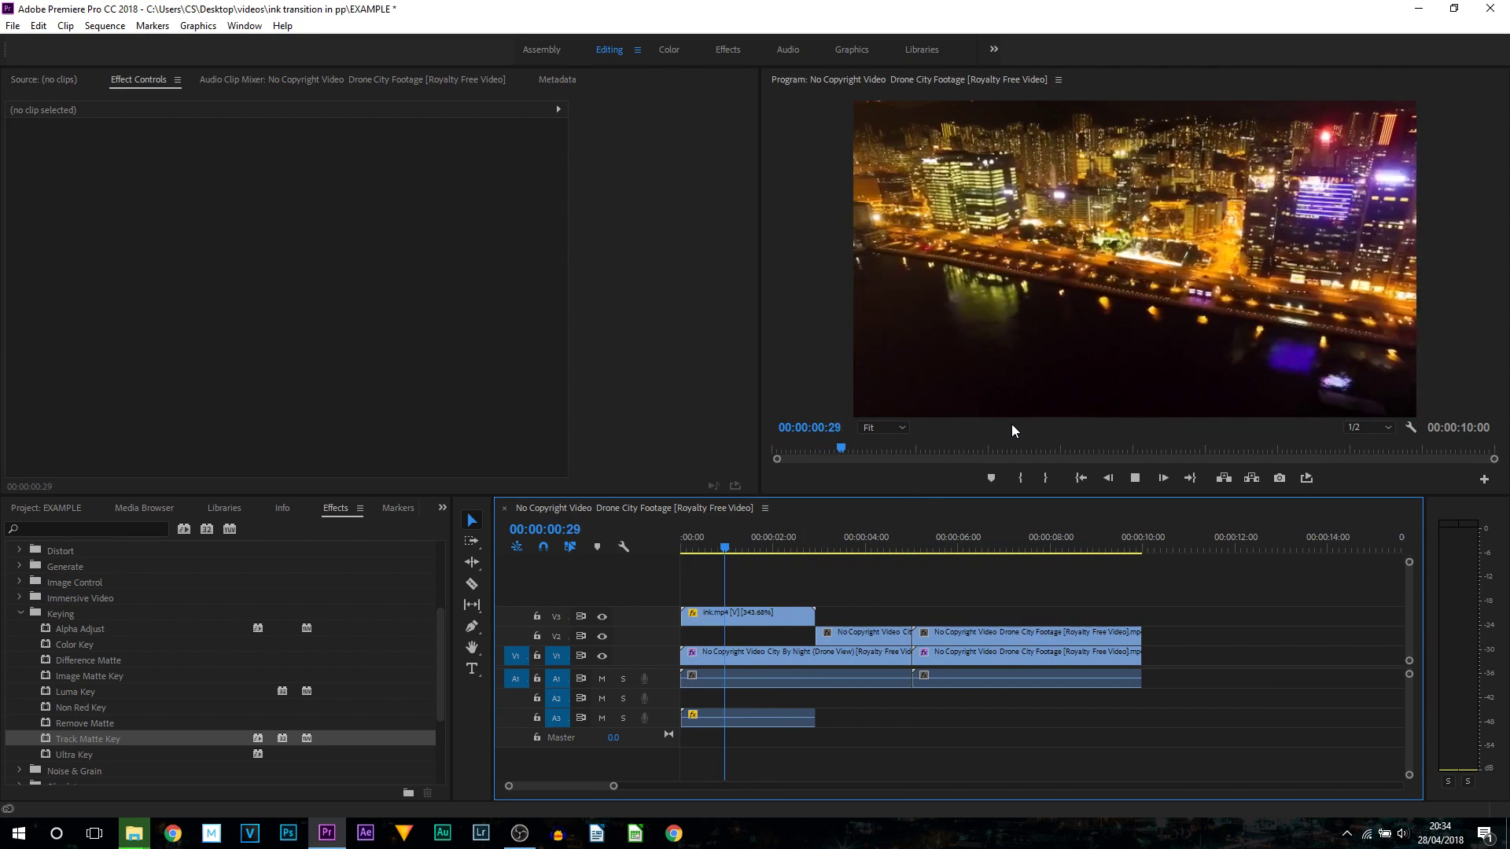
pyautogui.click(1134, 479)
pyautogui.click(1134, 480)
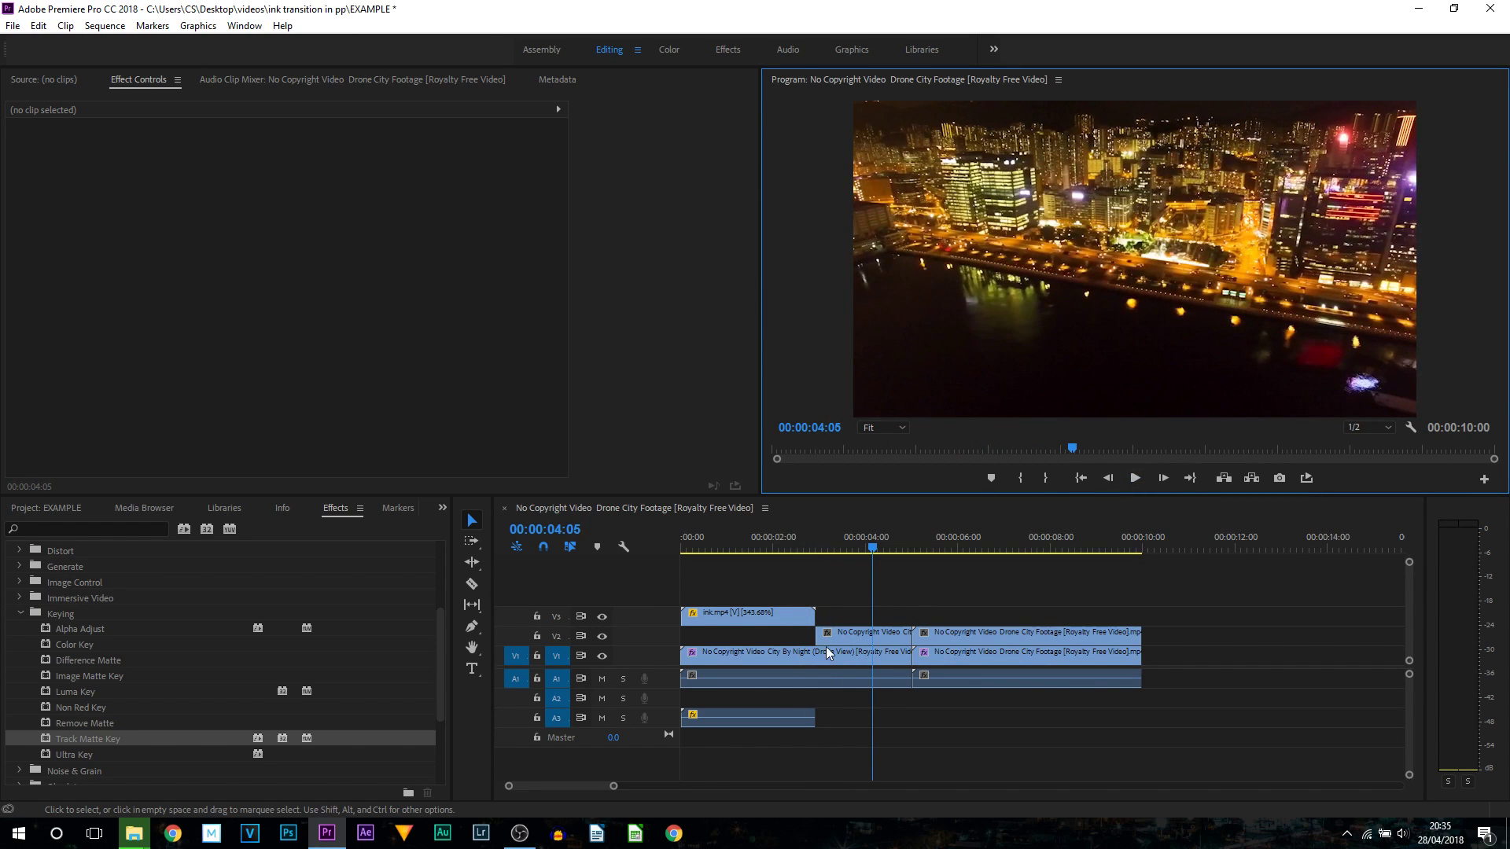
pyautogui.click(719, 618)
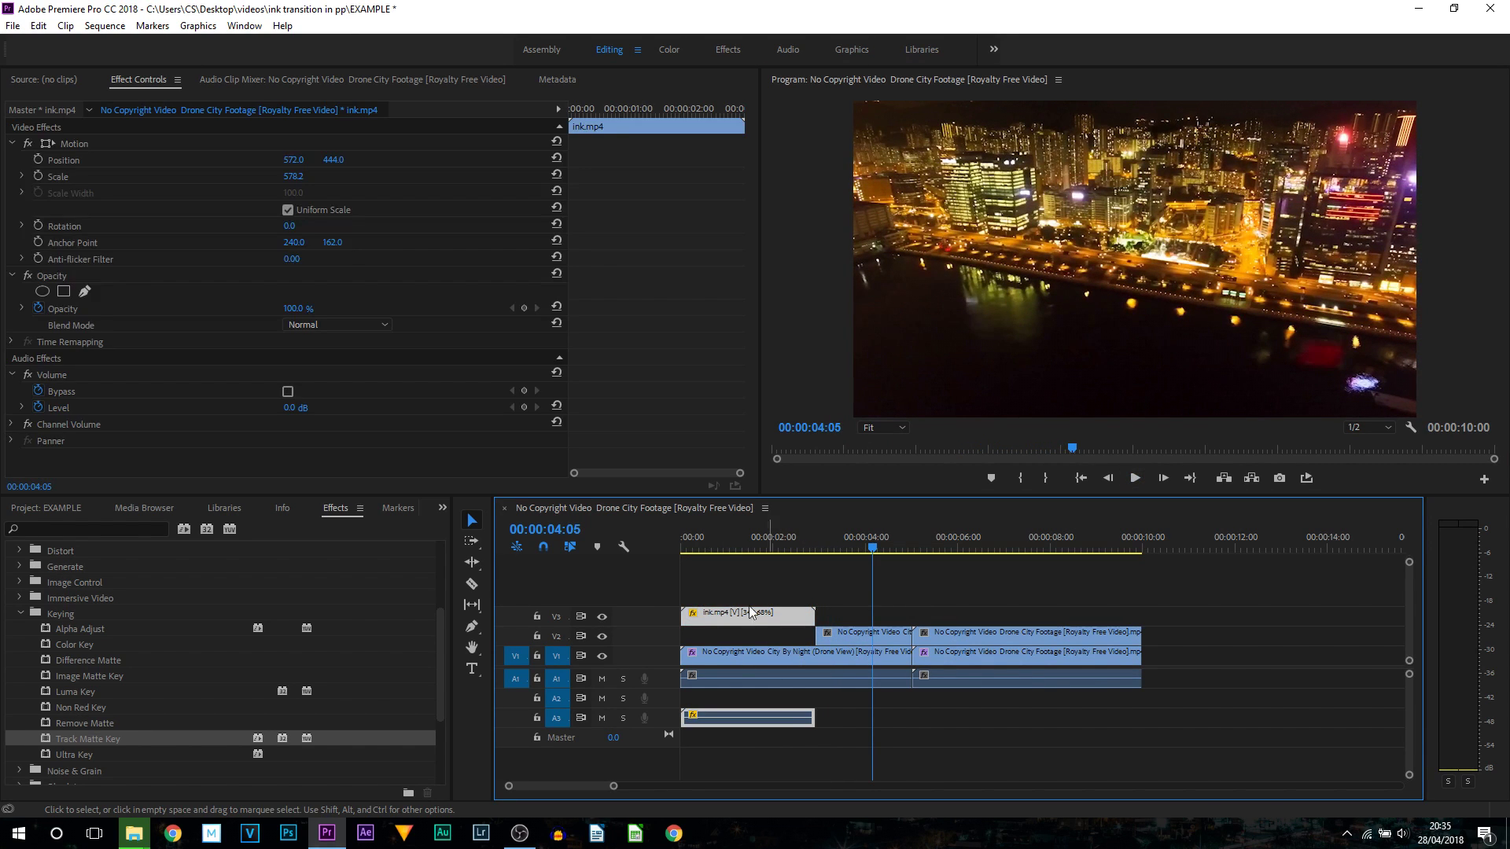
# Move the copied ink matte to the clip change and tick Reverse Speed in Speed/Duration.
pyautogui.moveTo(725, 620); pyautogui.dragTo(871, 618)
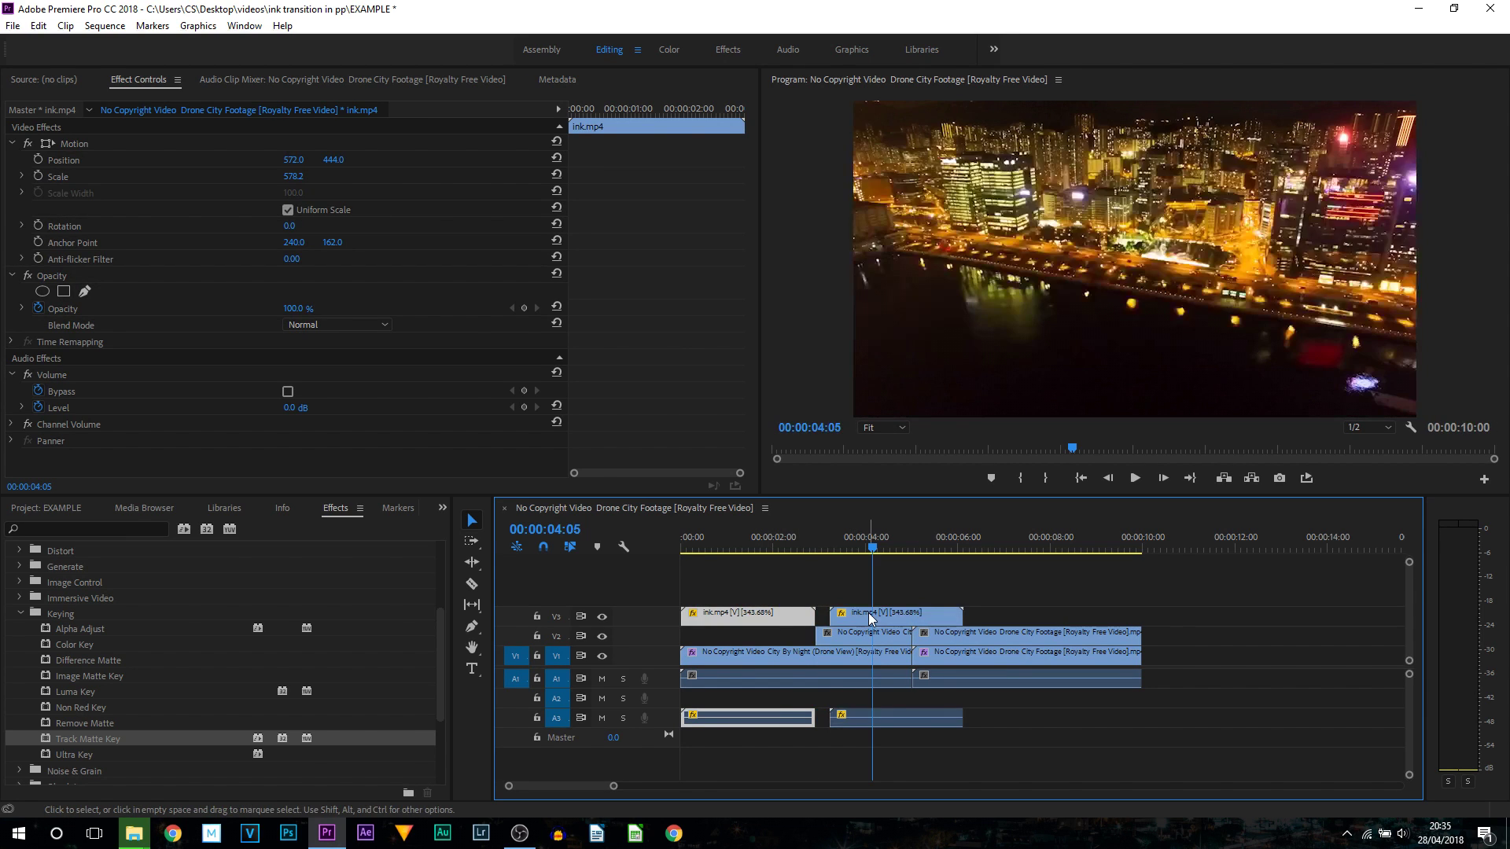
pyautogui.rightClick(870, 619)
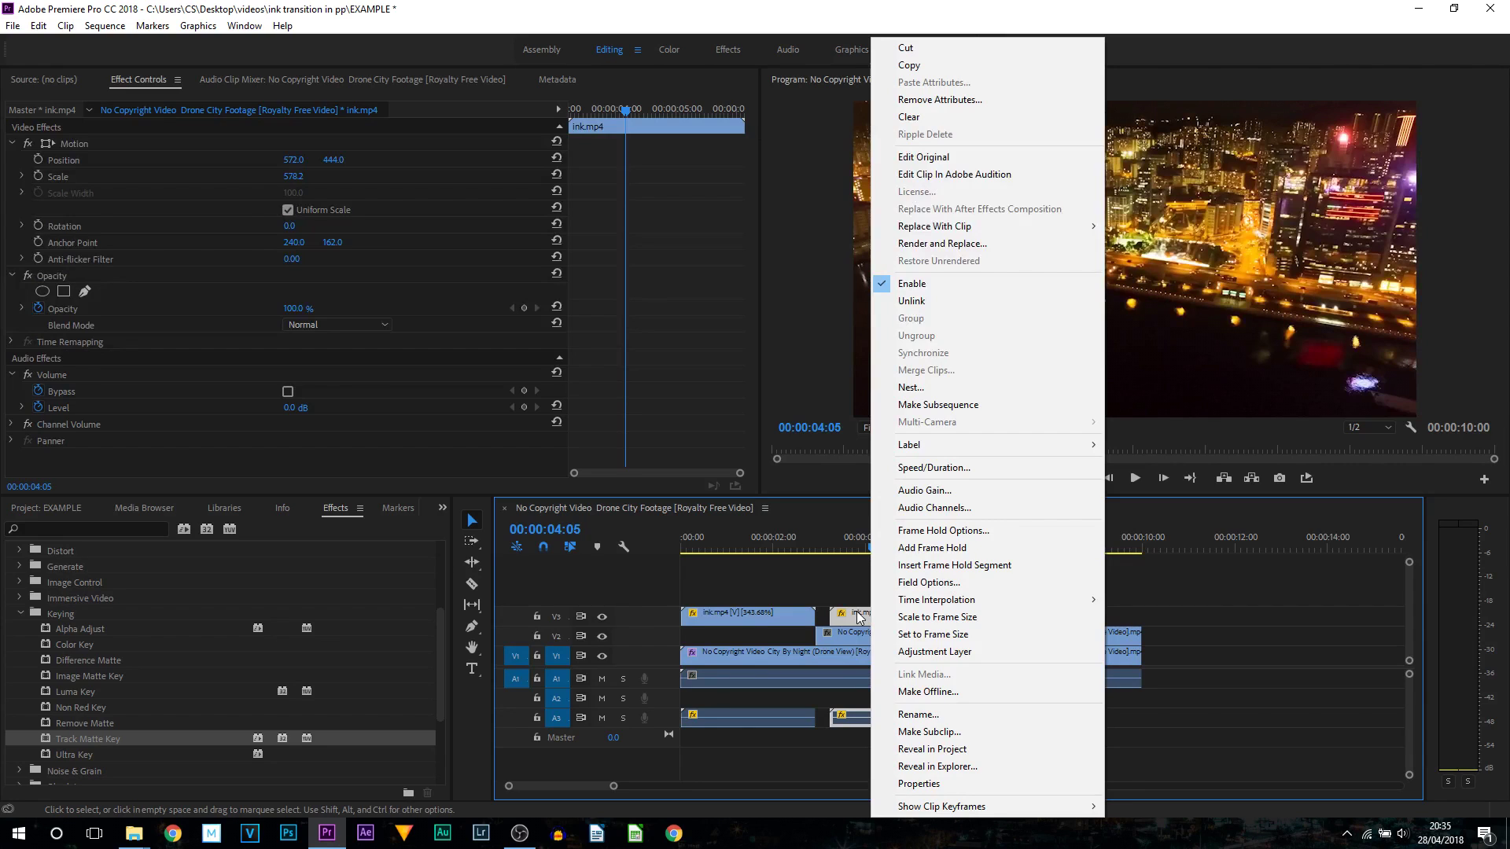
pyautogui.click(933, 467)
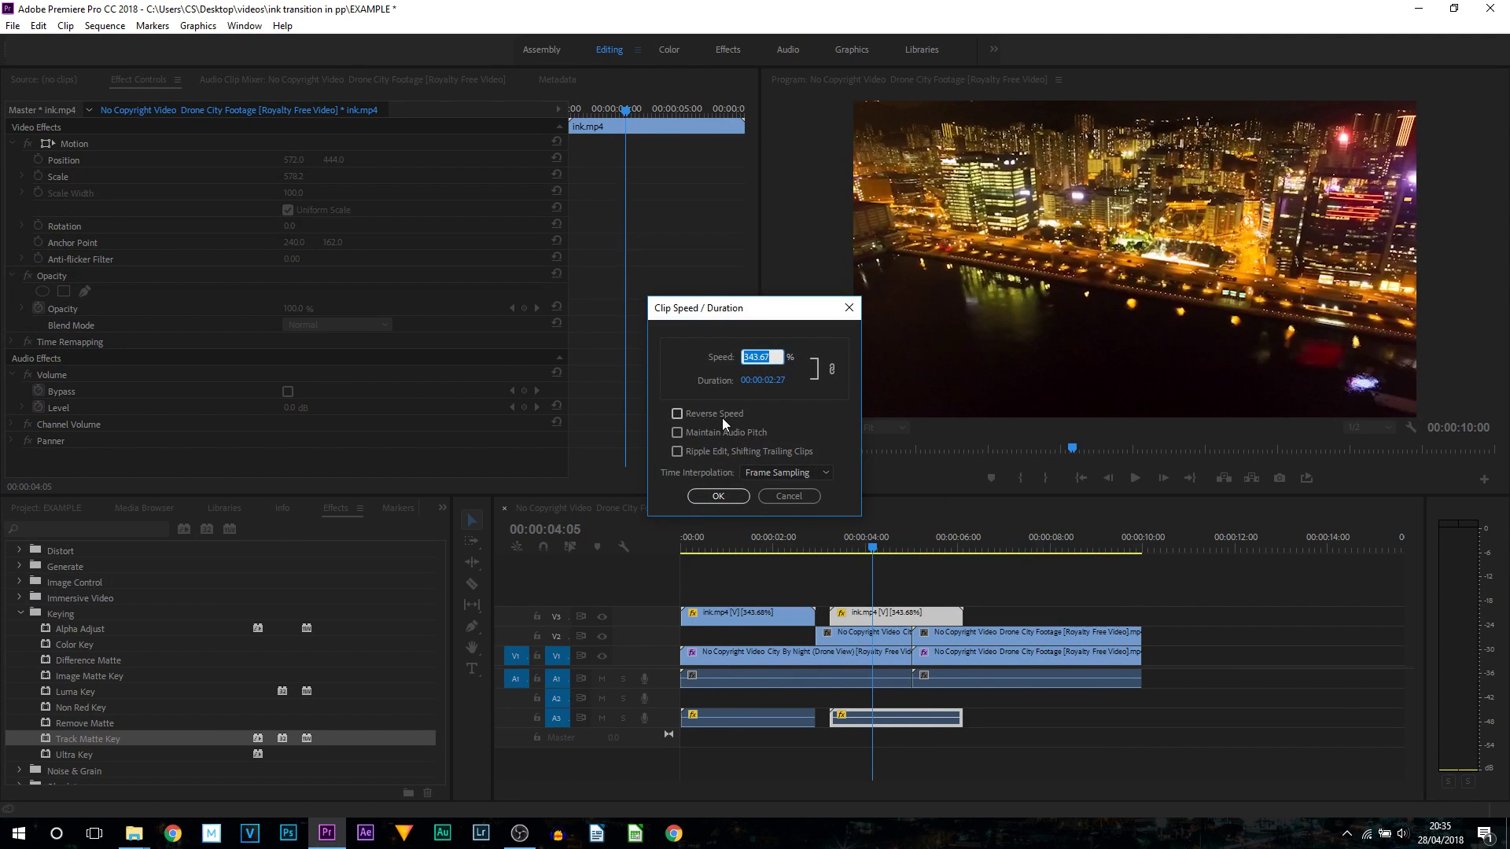
pyautogui.click(719, 417)
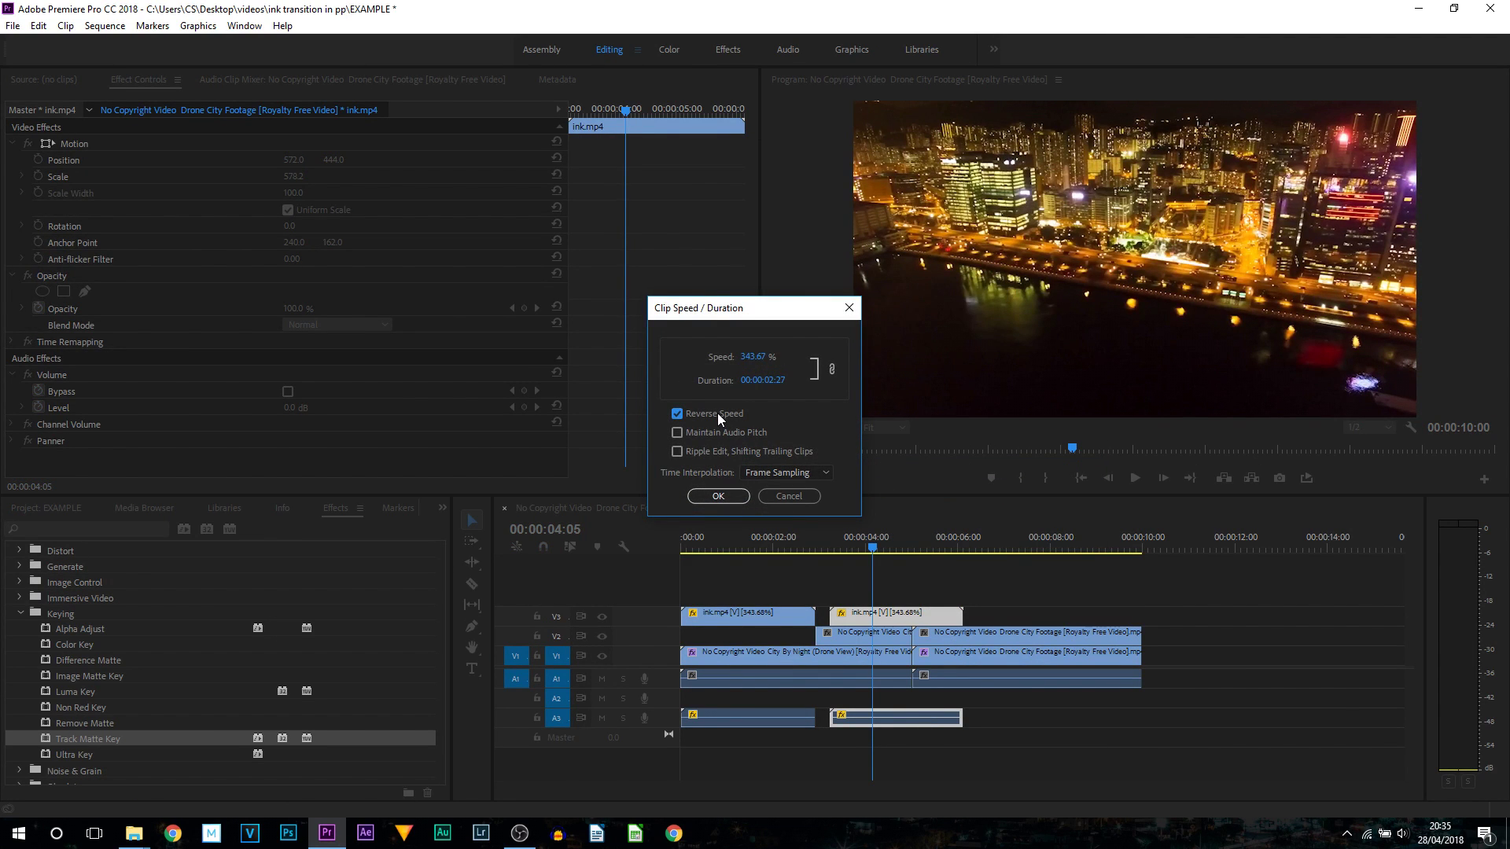
pyautogui.click(719, 500)
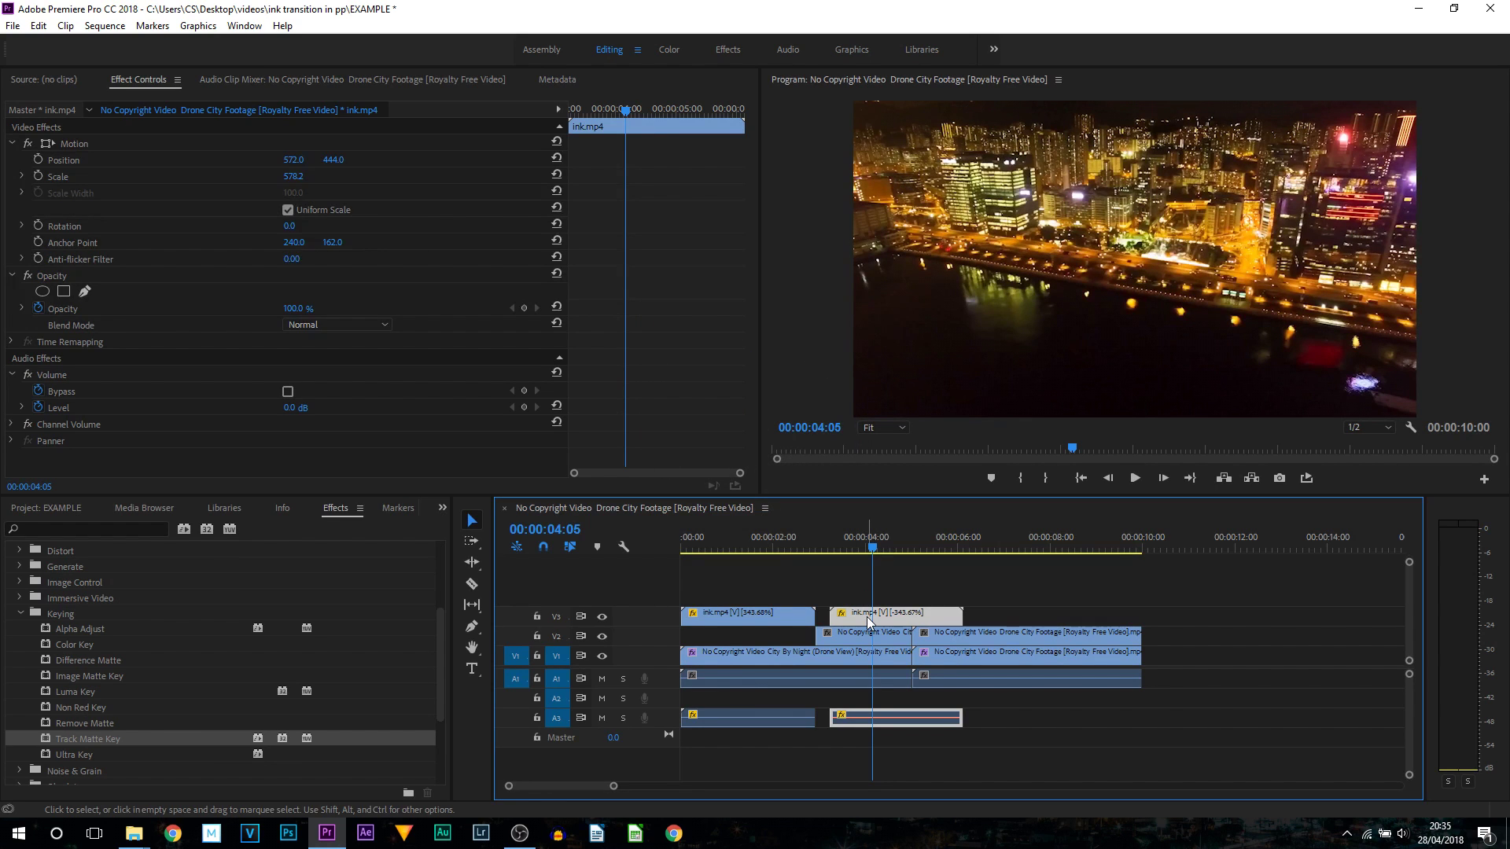
# Preview the reversed ink transition from just before the clip change.
pyautogui.moveTo(852, 542); pyautogui.dragTo(785, 535)
pyautogui.press('Return')
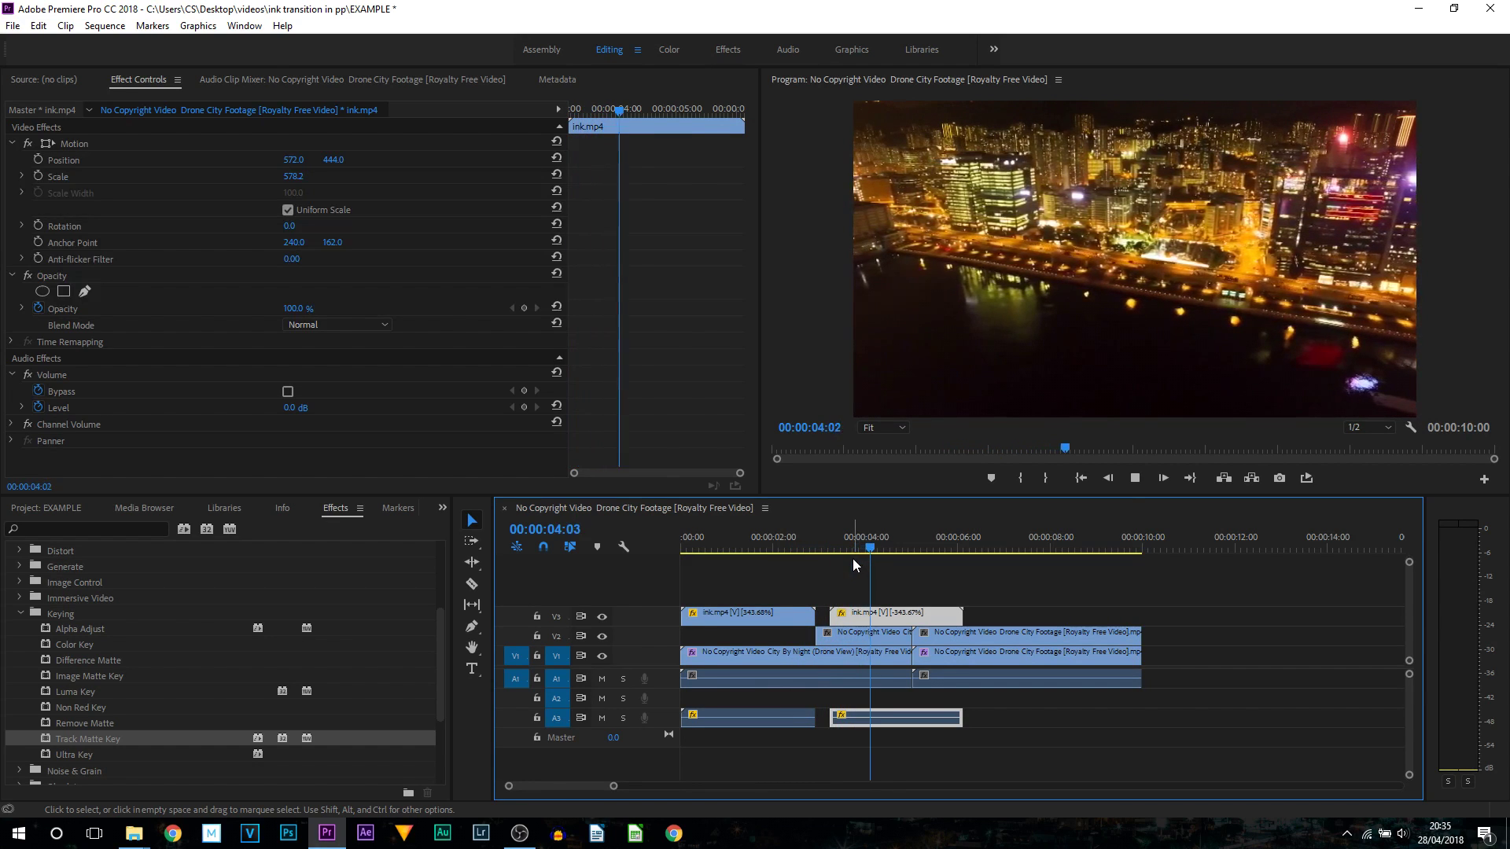
pyautogui.press('space')
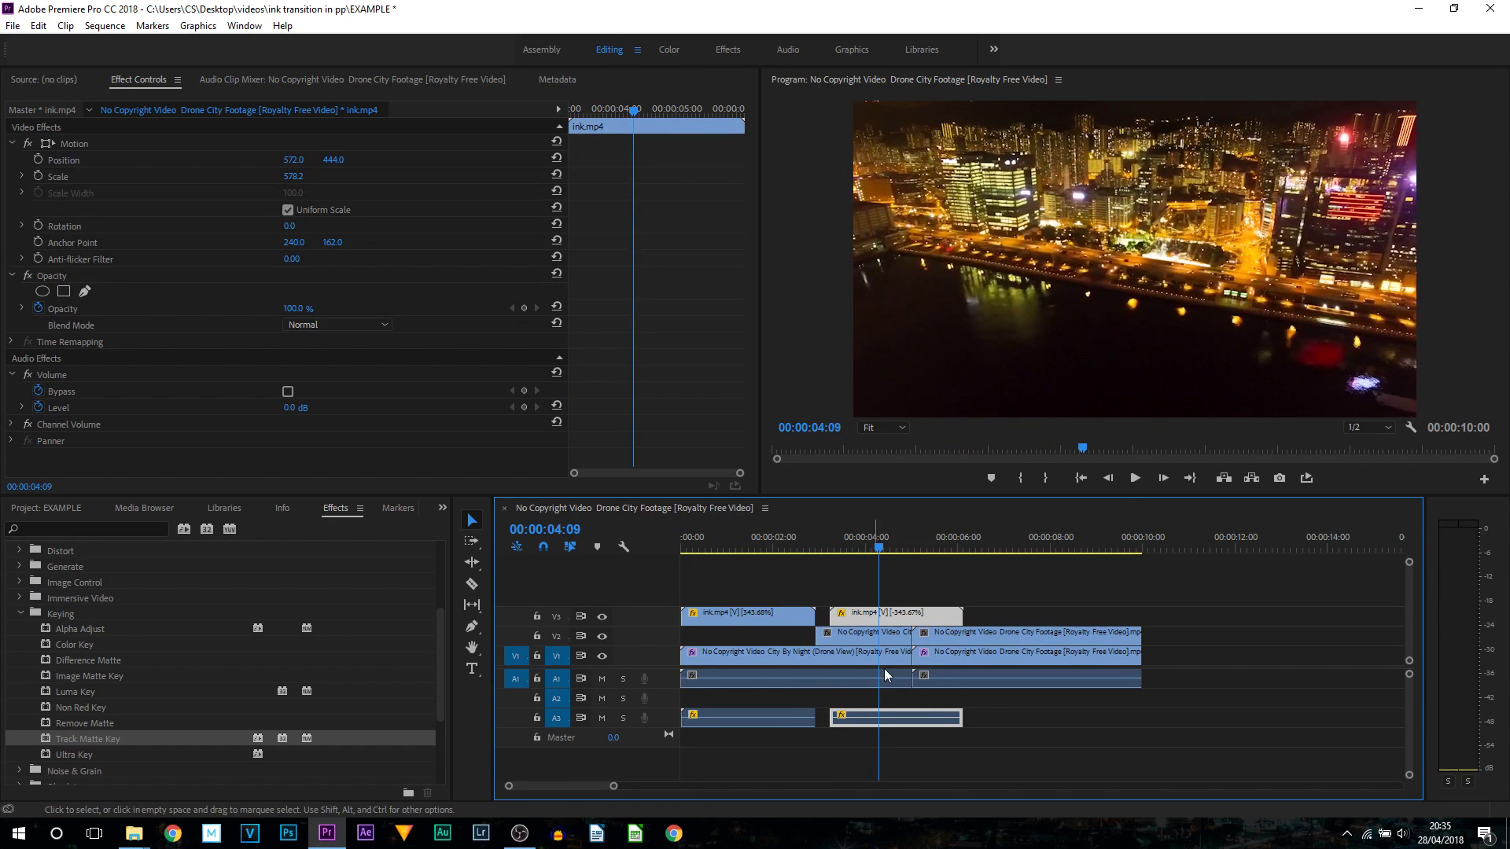
# Delete the short City By Night piece on V2 under the reversed matte and play back.
pyautogui.click(838, 636)
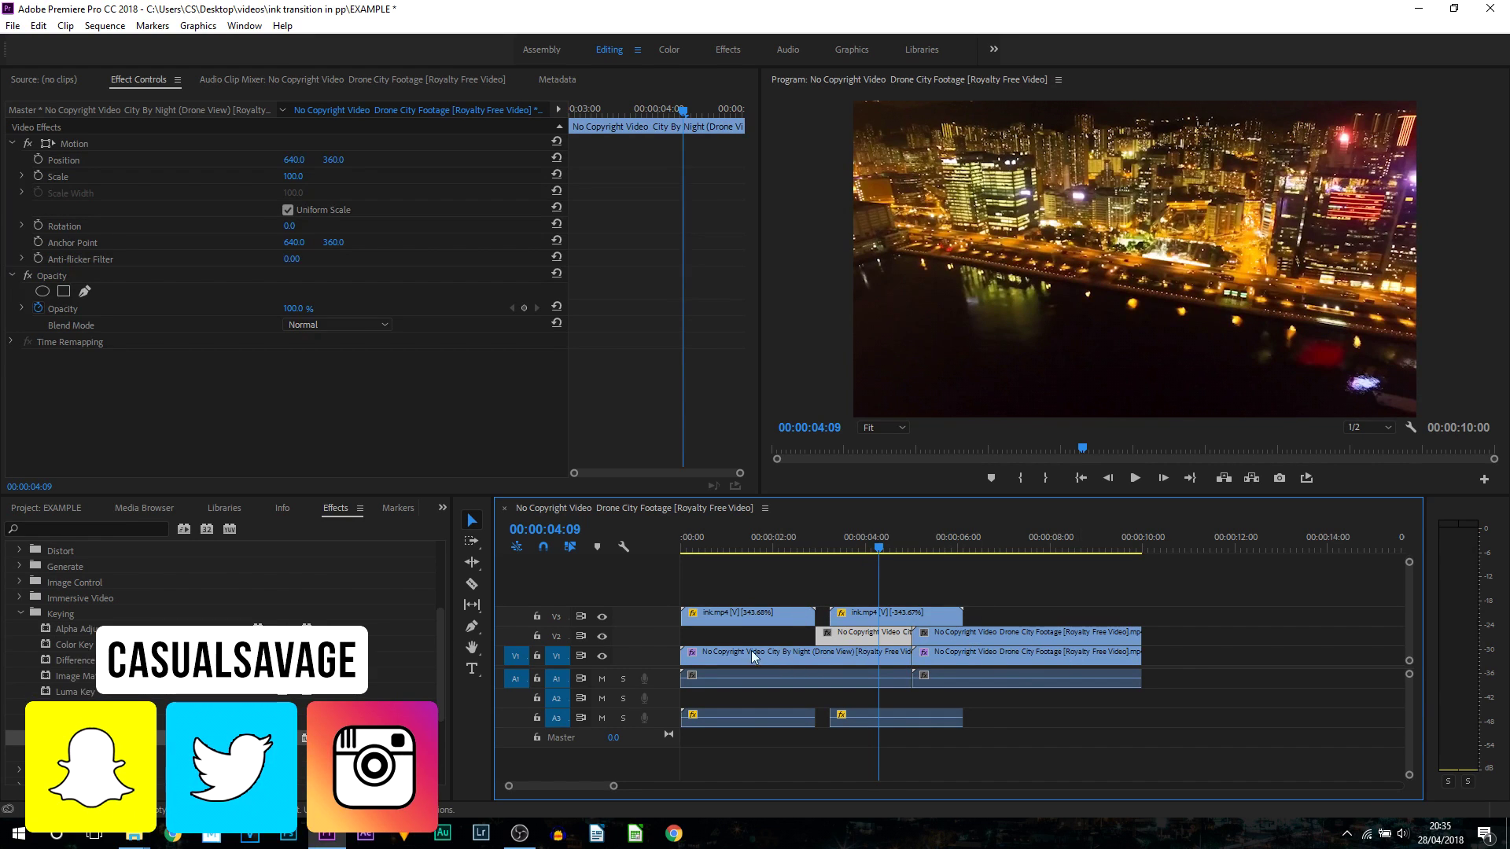
pyautogui.click(823, 621)
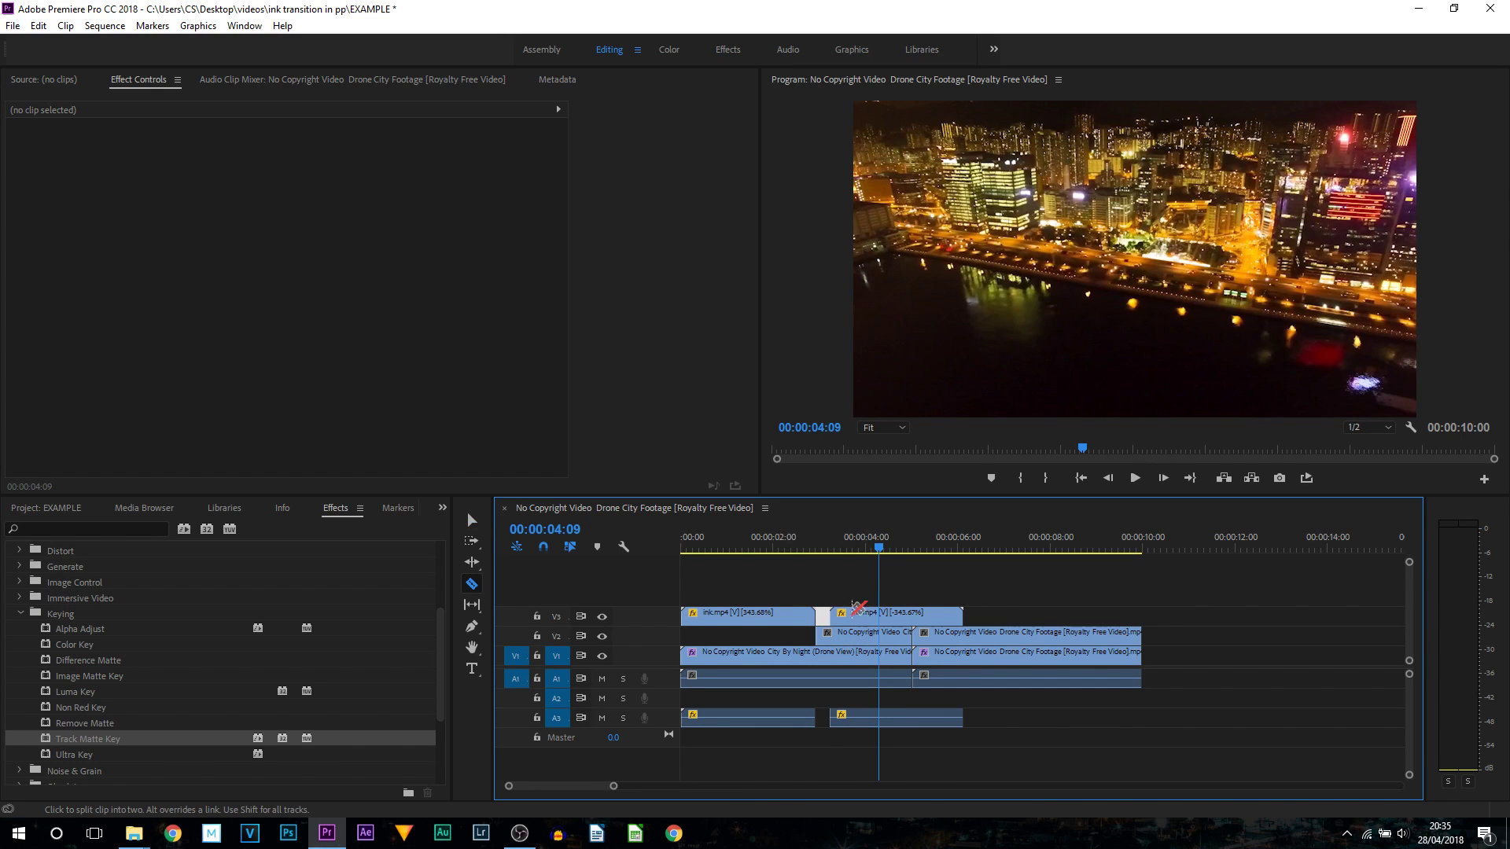
pyautogui.click(862, 642)
pyautogui.press('Delete')
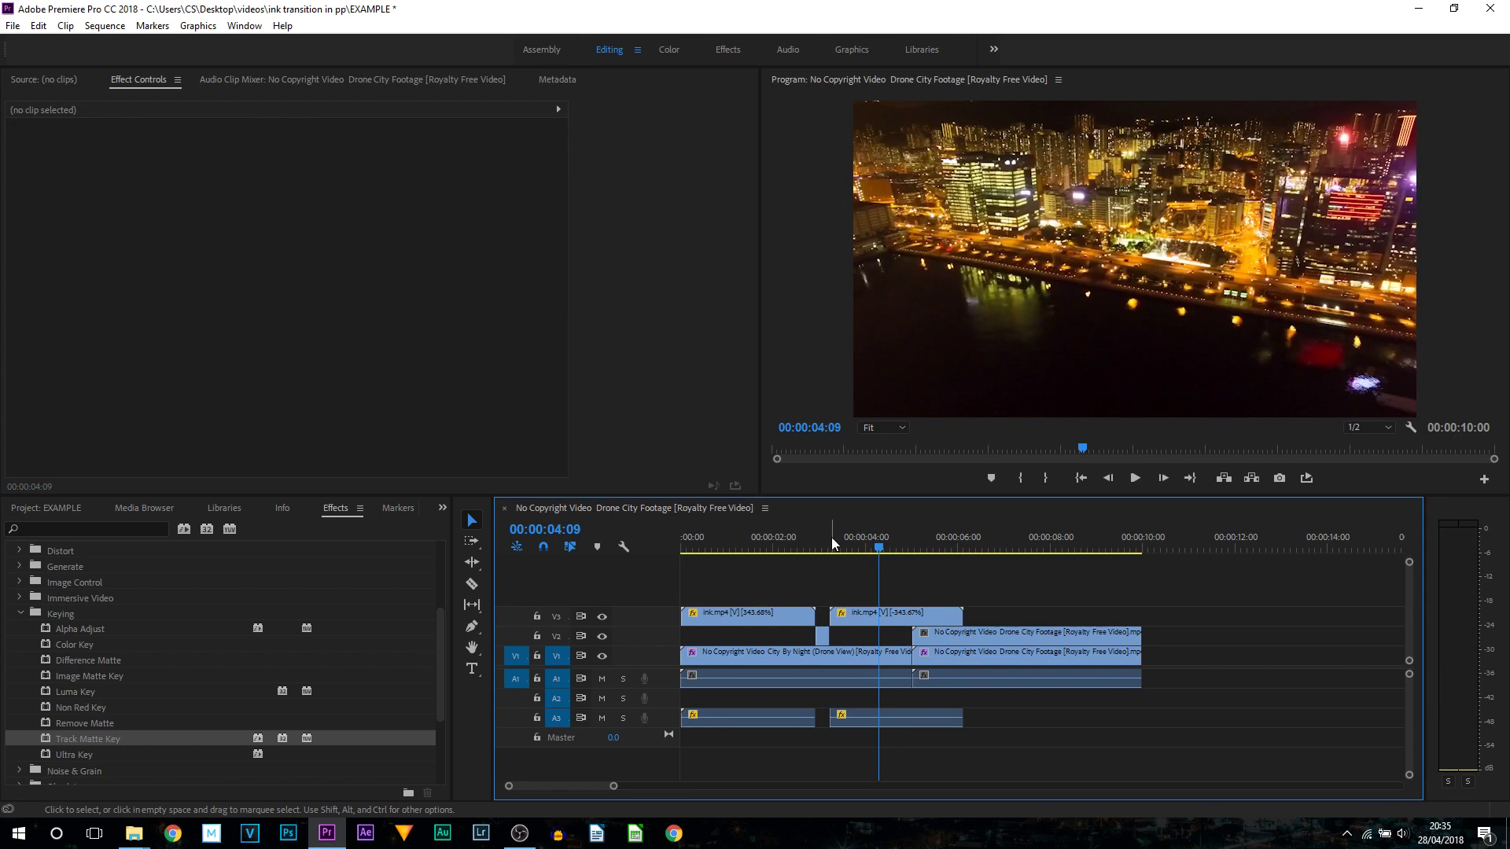
pyautogui.click(857, 615)
pyautogui.click(792, 546)
pyautogui.click(1133, 476)
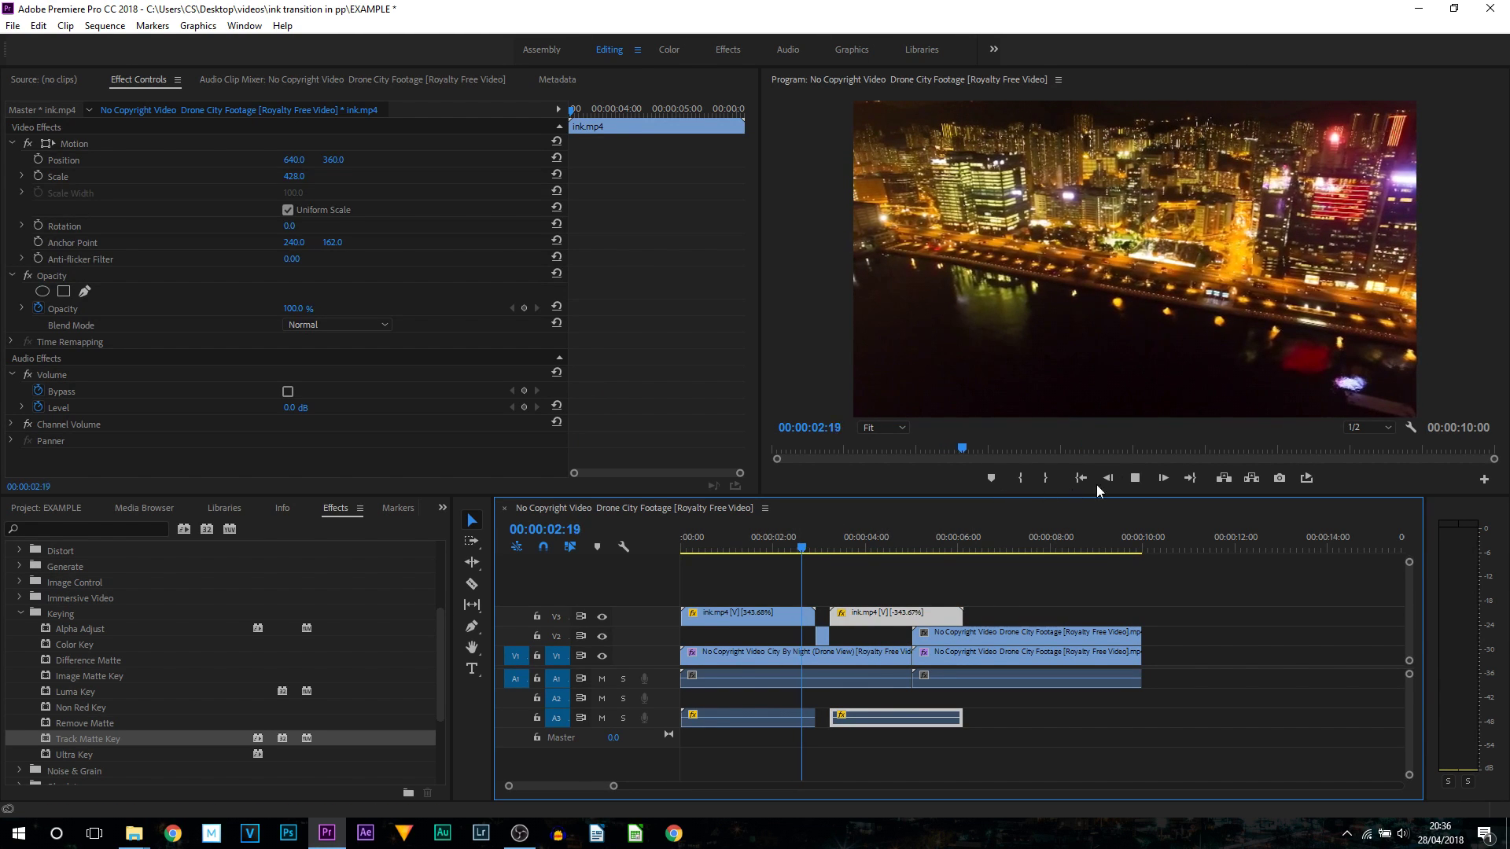
pyautogui.press('space')
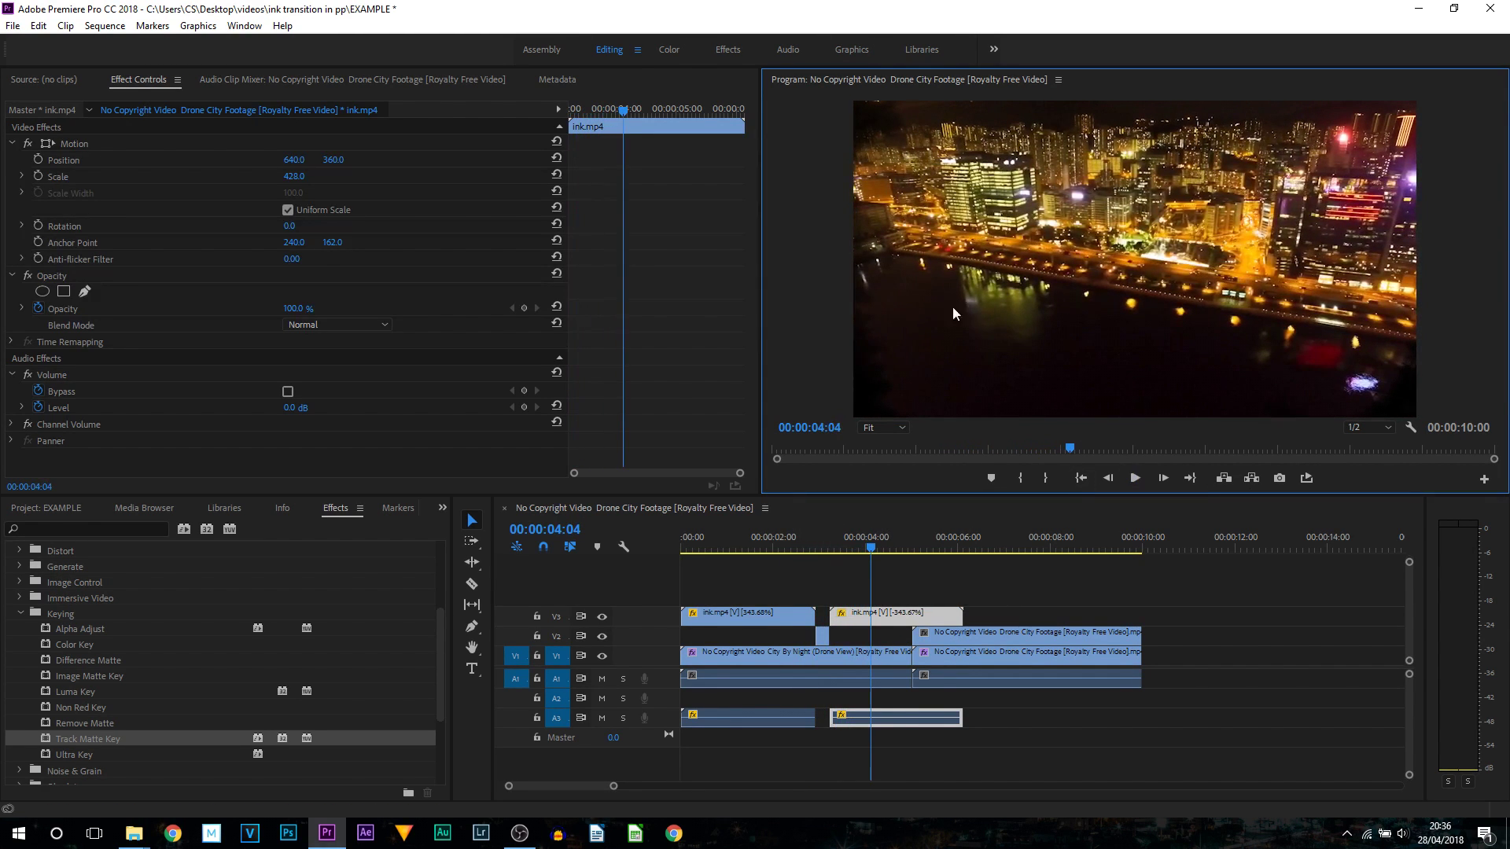
# Set the reversed ink matte's speed to 553.69%, shortening it to 00:00:01:24, and preview it.
pyautogui.click(899, 616)
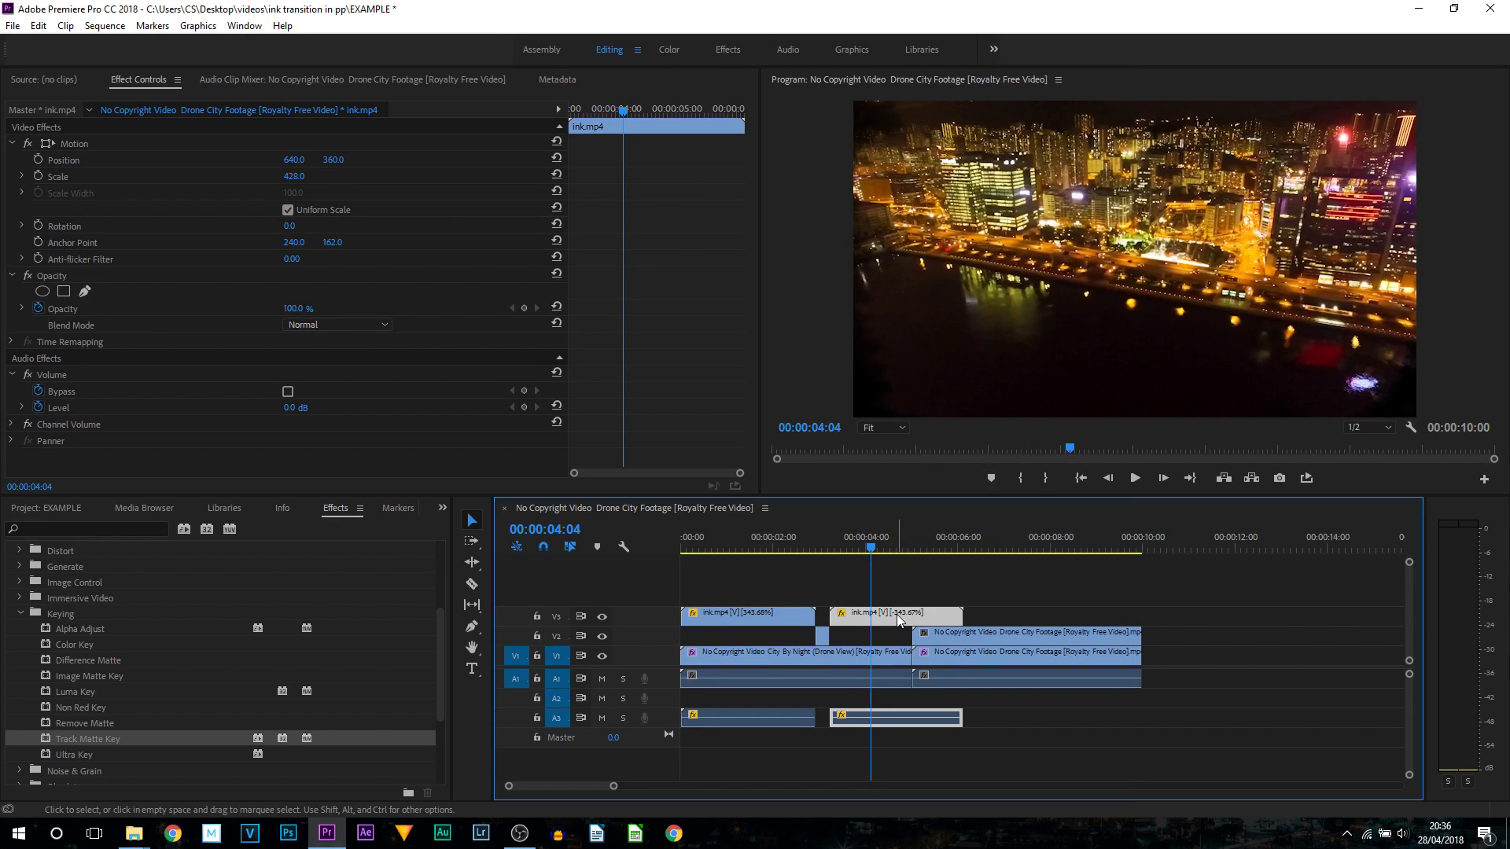
pyautogui.rightClick(899, 616)
pyautogui.click(975, 469)
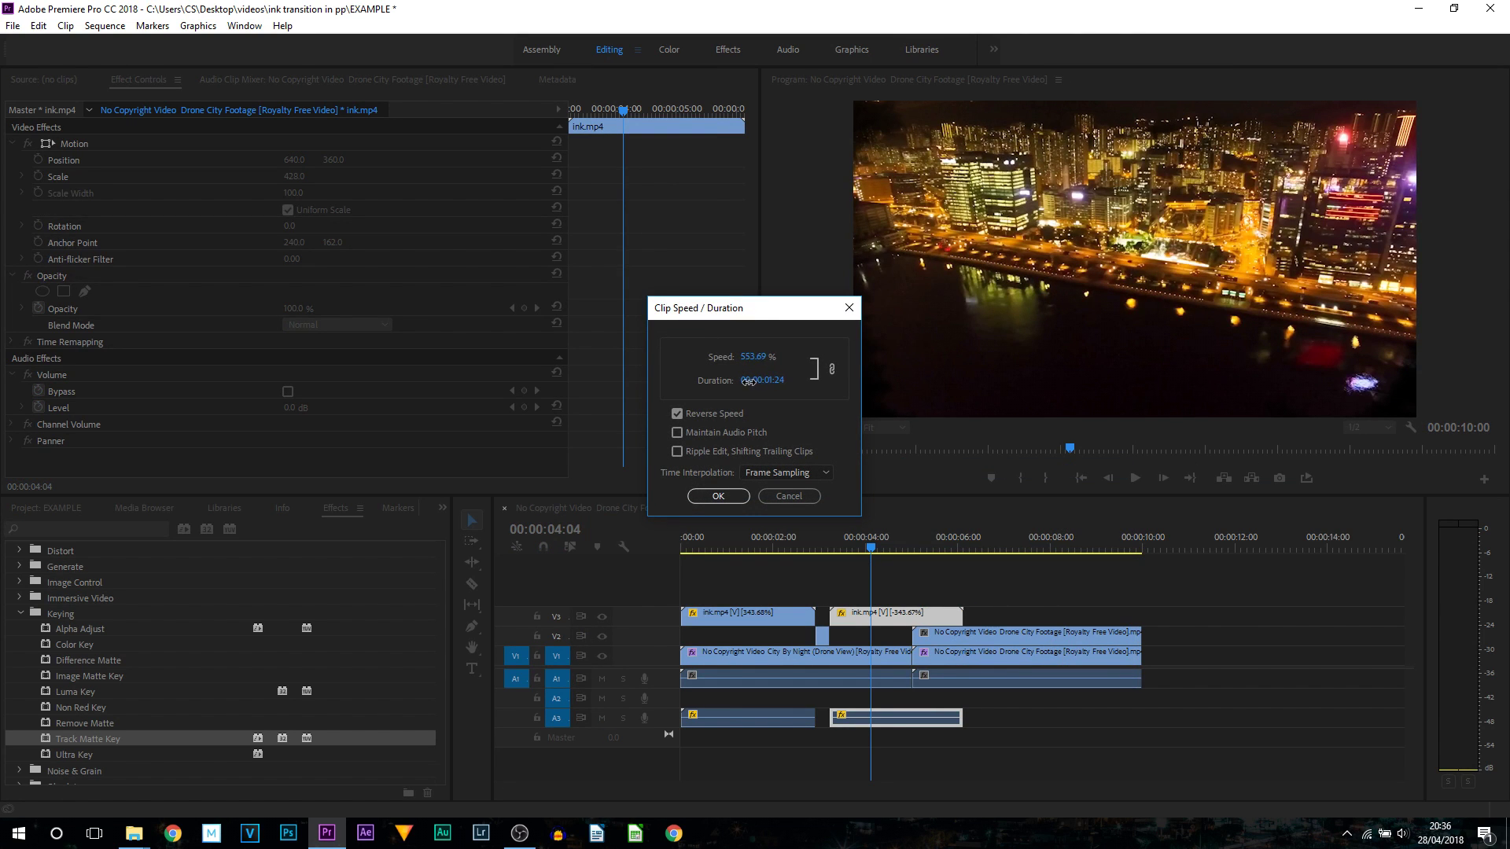
pyautogui.click(742, 496)
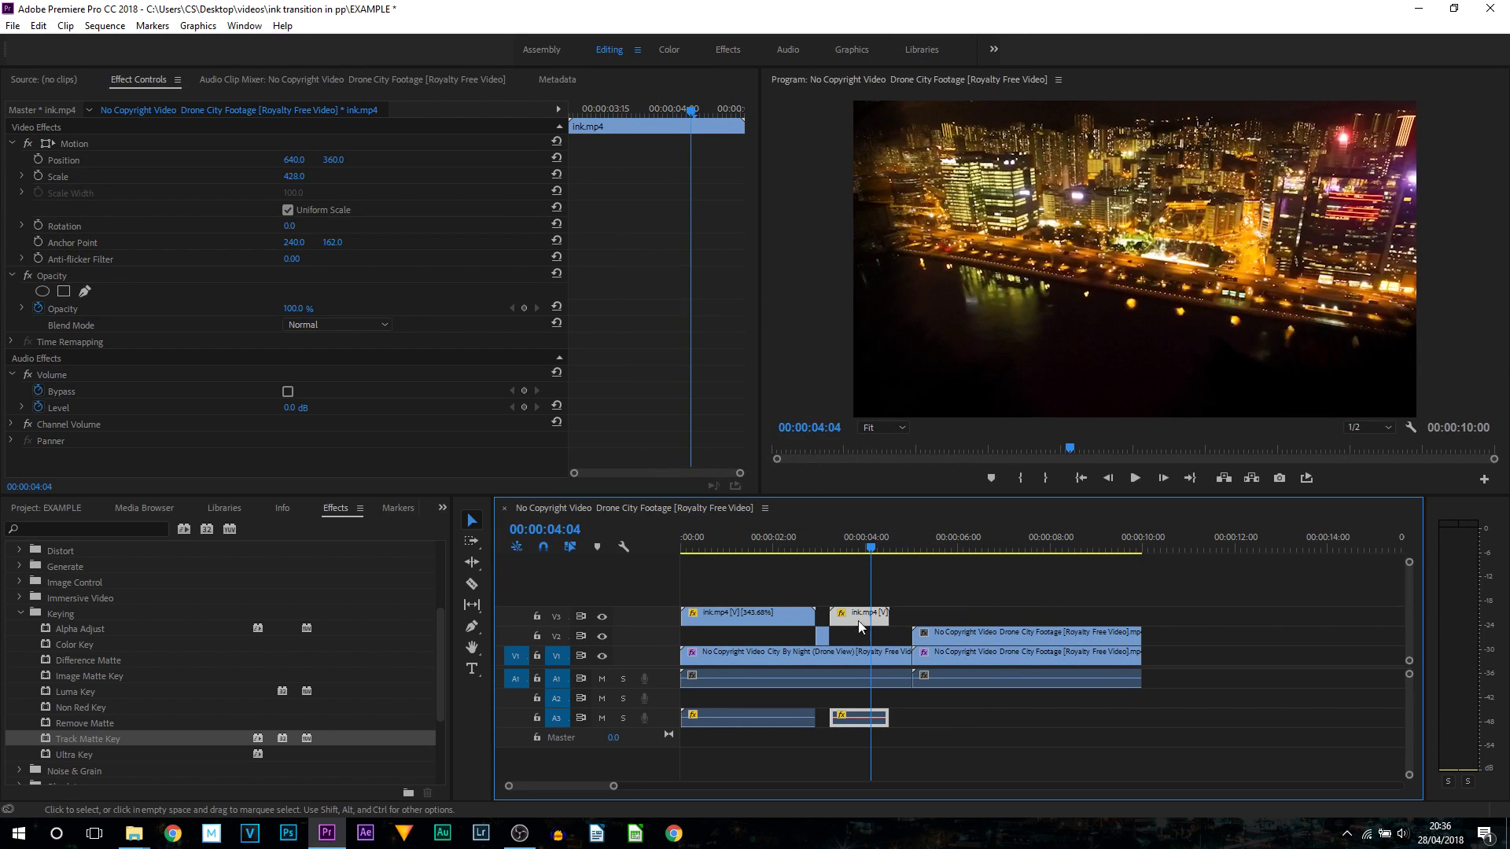
pyautogui.click(822, 542)
pyautogui.press('space')
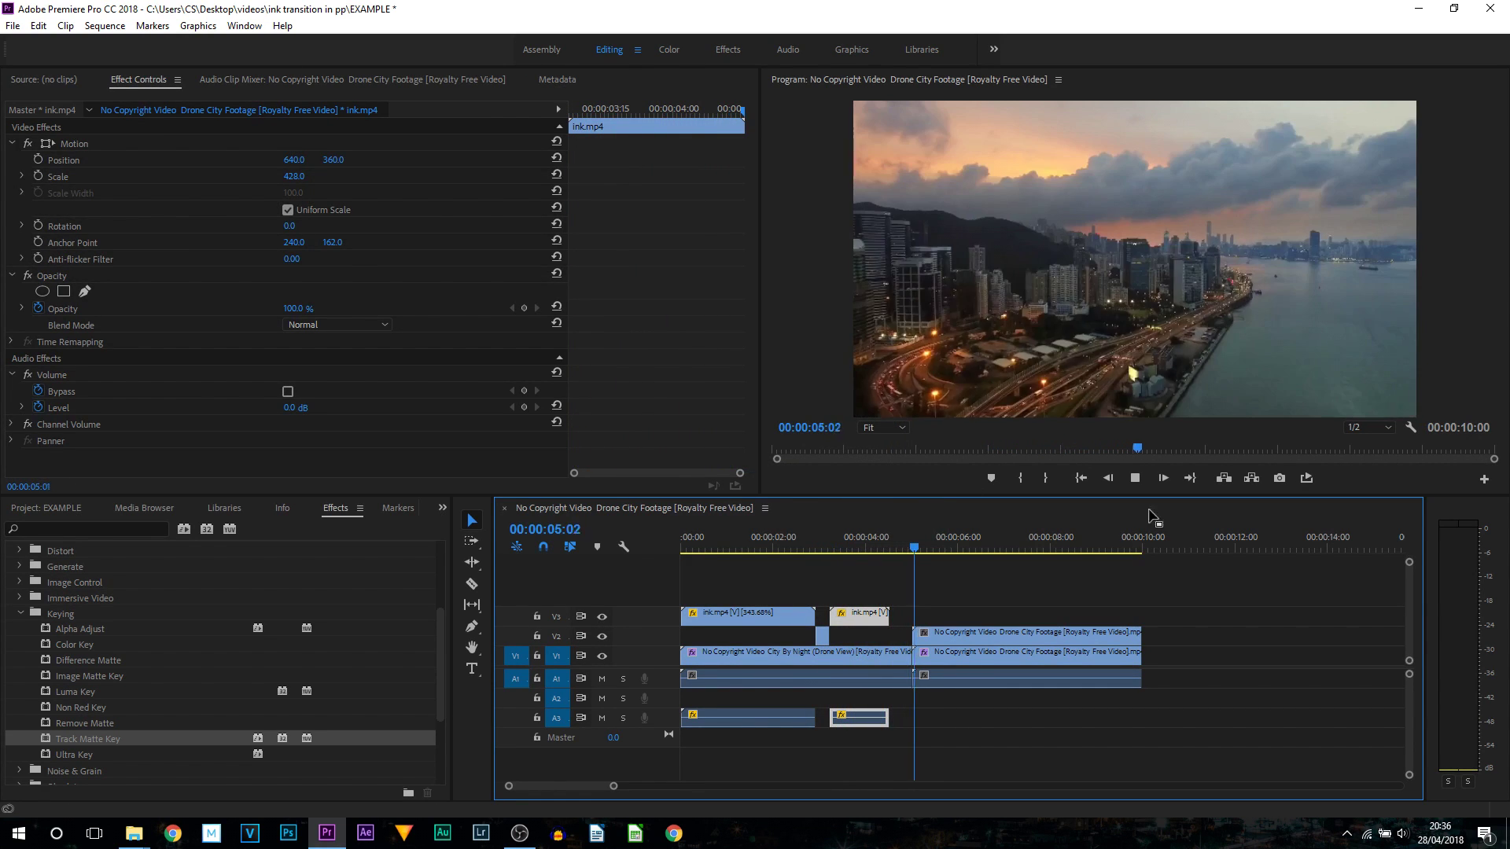
pyautogui.press('space')
# Alt-drag copies of both ink mattes to the second clip change at 00:00:05:00.
pyautogui.moveTo(862, 536)
pyautogui.mouseDown()
pyautogui.moveTo(966, 555)
pyautogui.moveTo(909, 564)
pyautogui.moveTo(967, 556)
pyautogui.moveTo(779, 568)
pyautogui.mouseUp()
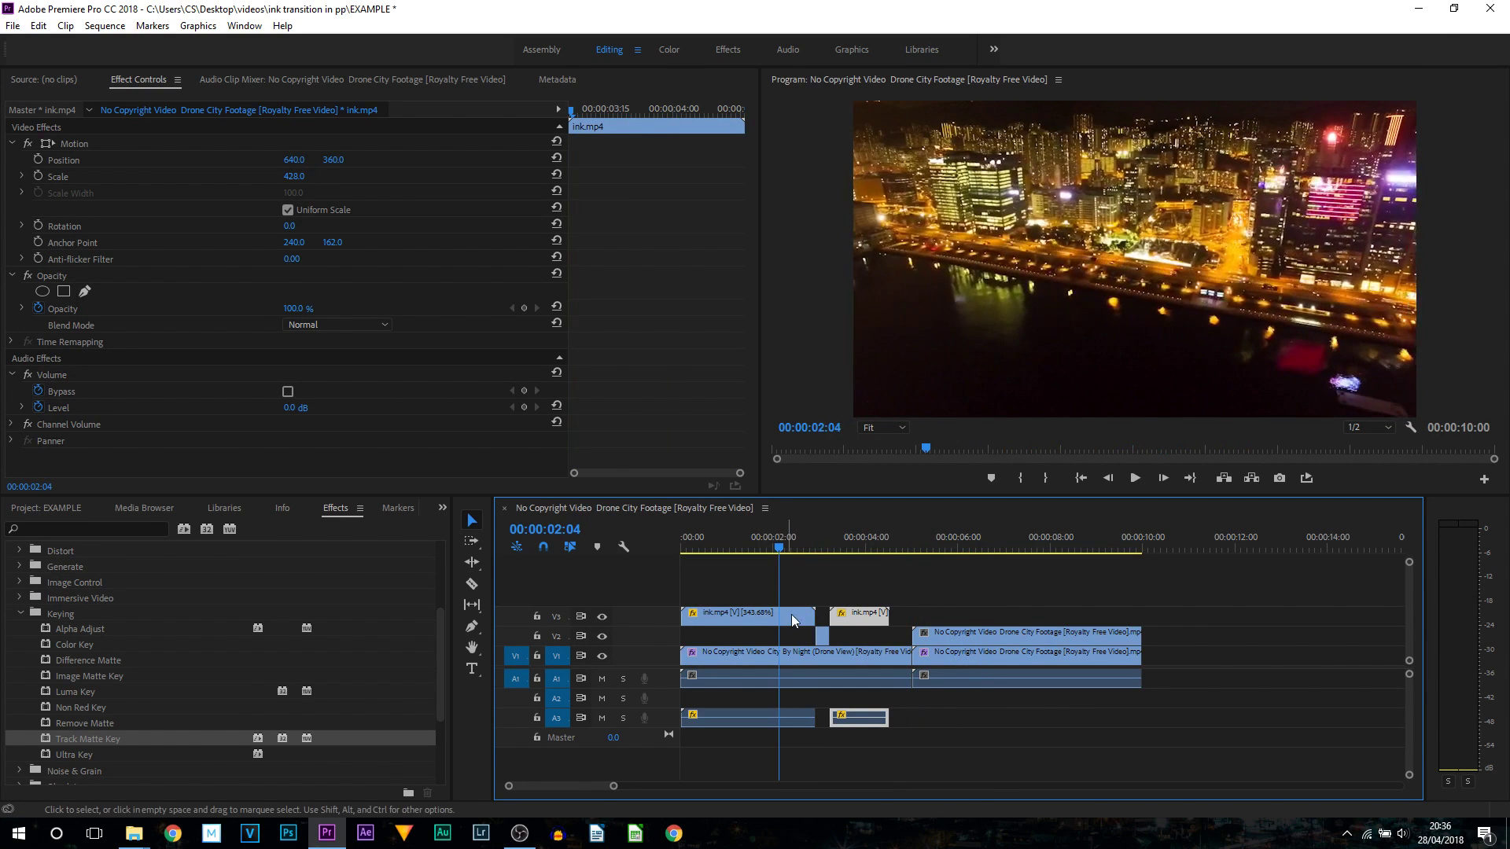
pyautogui.moveTo(888, 580)
pyautogui.mouseDown()
pyautogui.moveTo(731, 616)
pyautogui.moveTo(770, 610)
pyautogui.mouseUp()
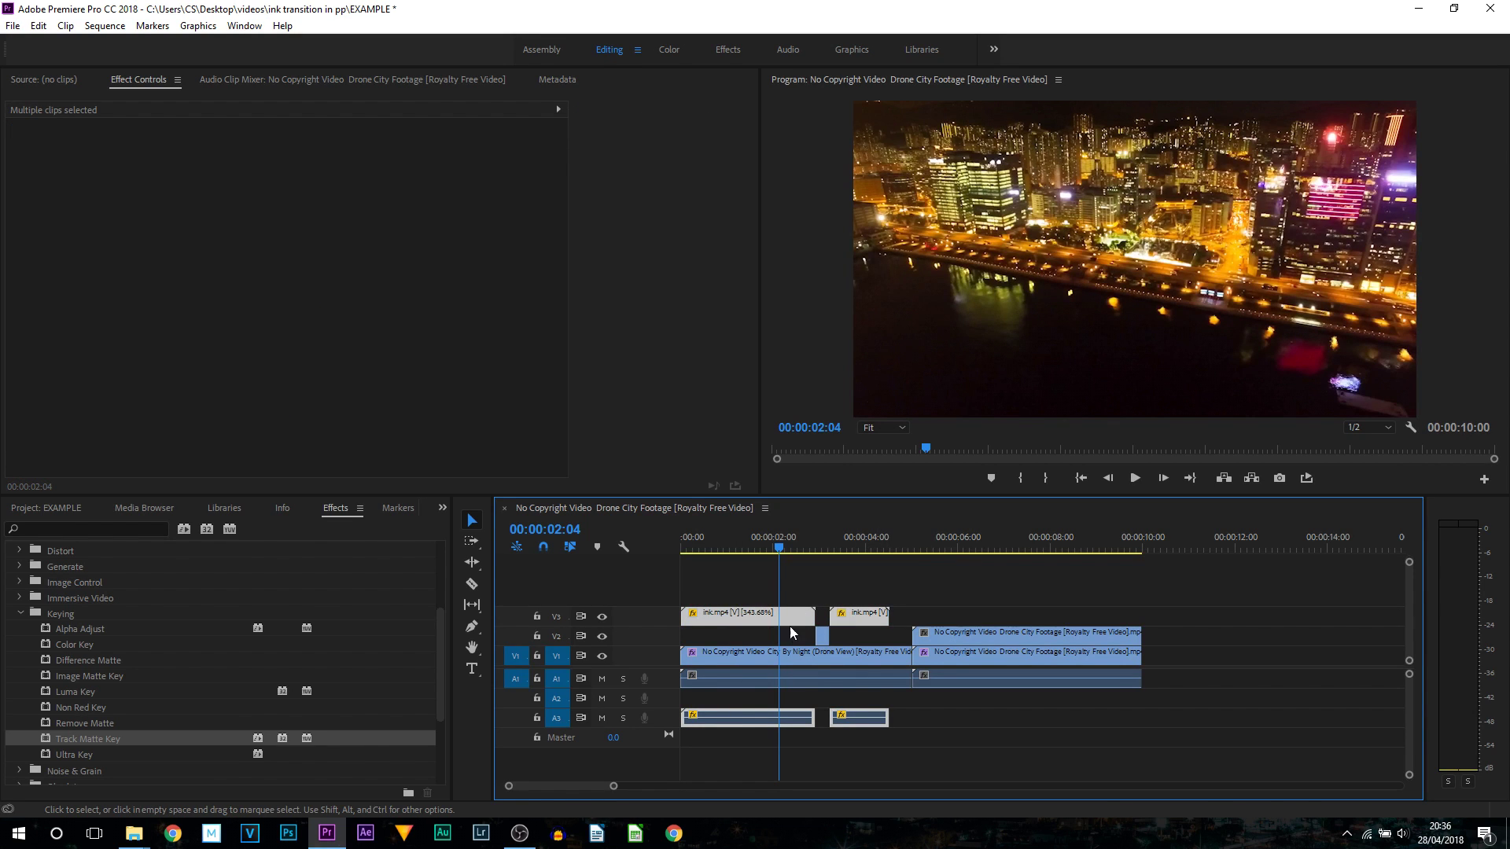
pyautogui.moveTo(718, 619); pyautogui.dragTo(938, 615)
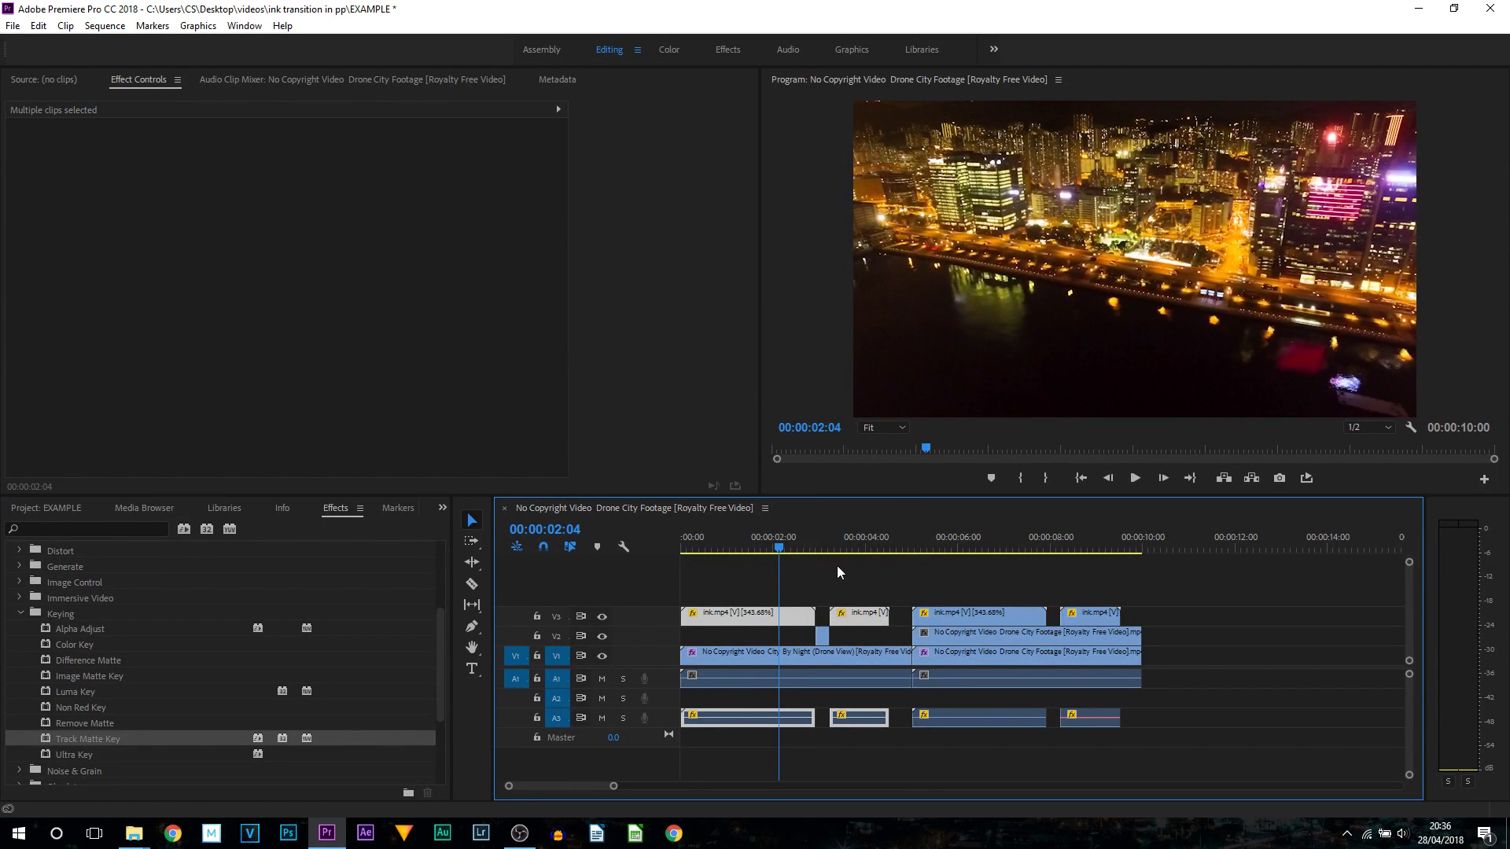
# Delete the Drone City Footage copy on V2 and play the new transitions.
pyautogui.click(1038, 638)
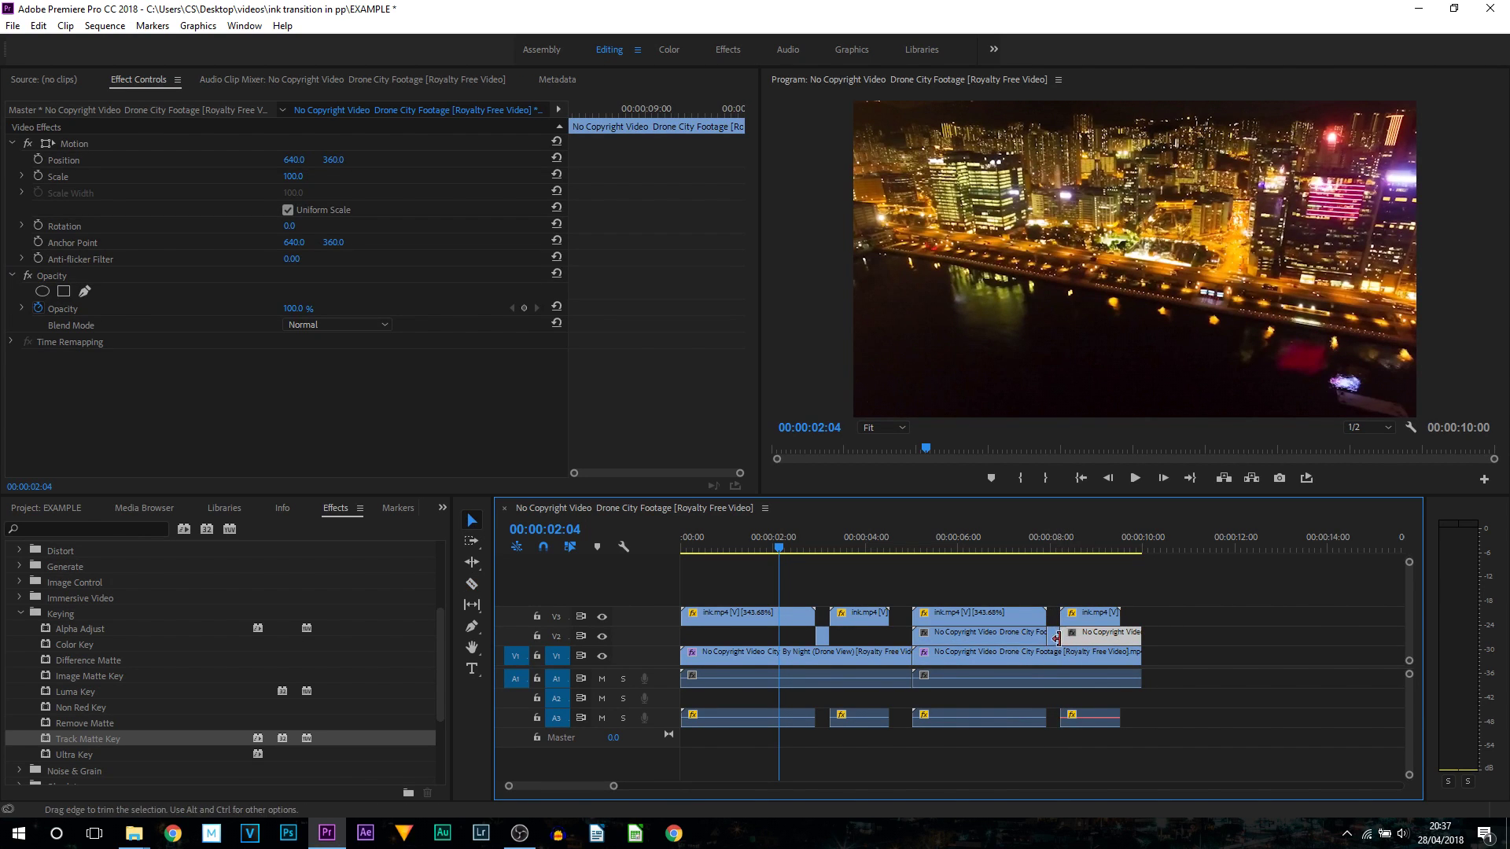
pyautogui.press('Delete')
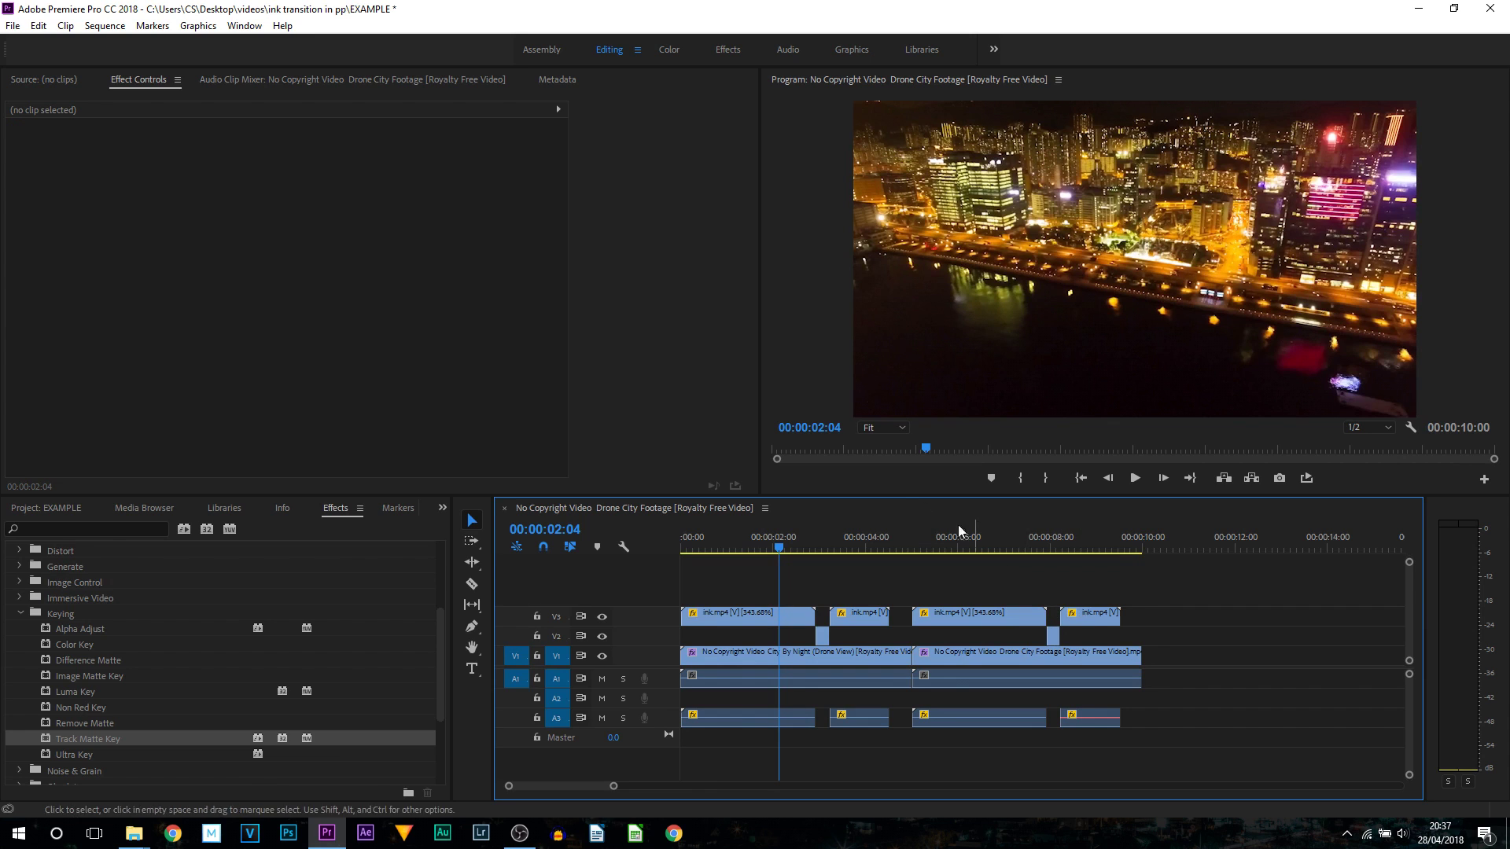
pyautogui.press('space')
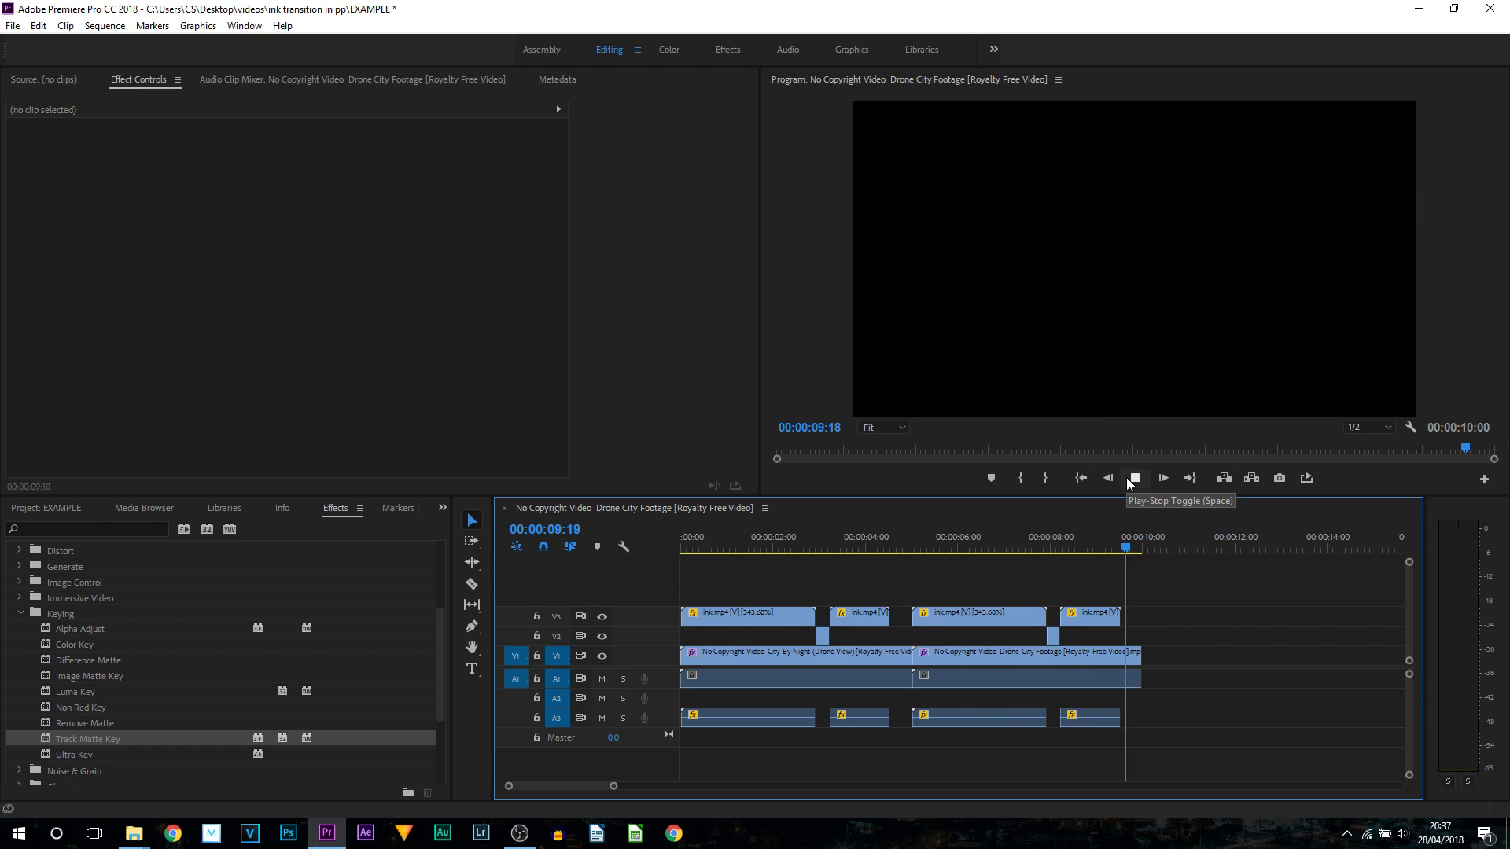
pyautogui.press('space')
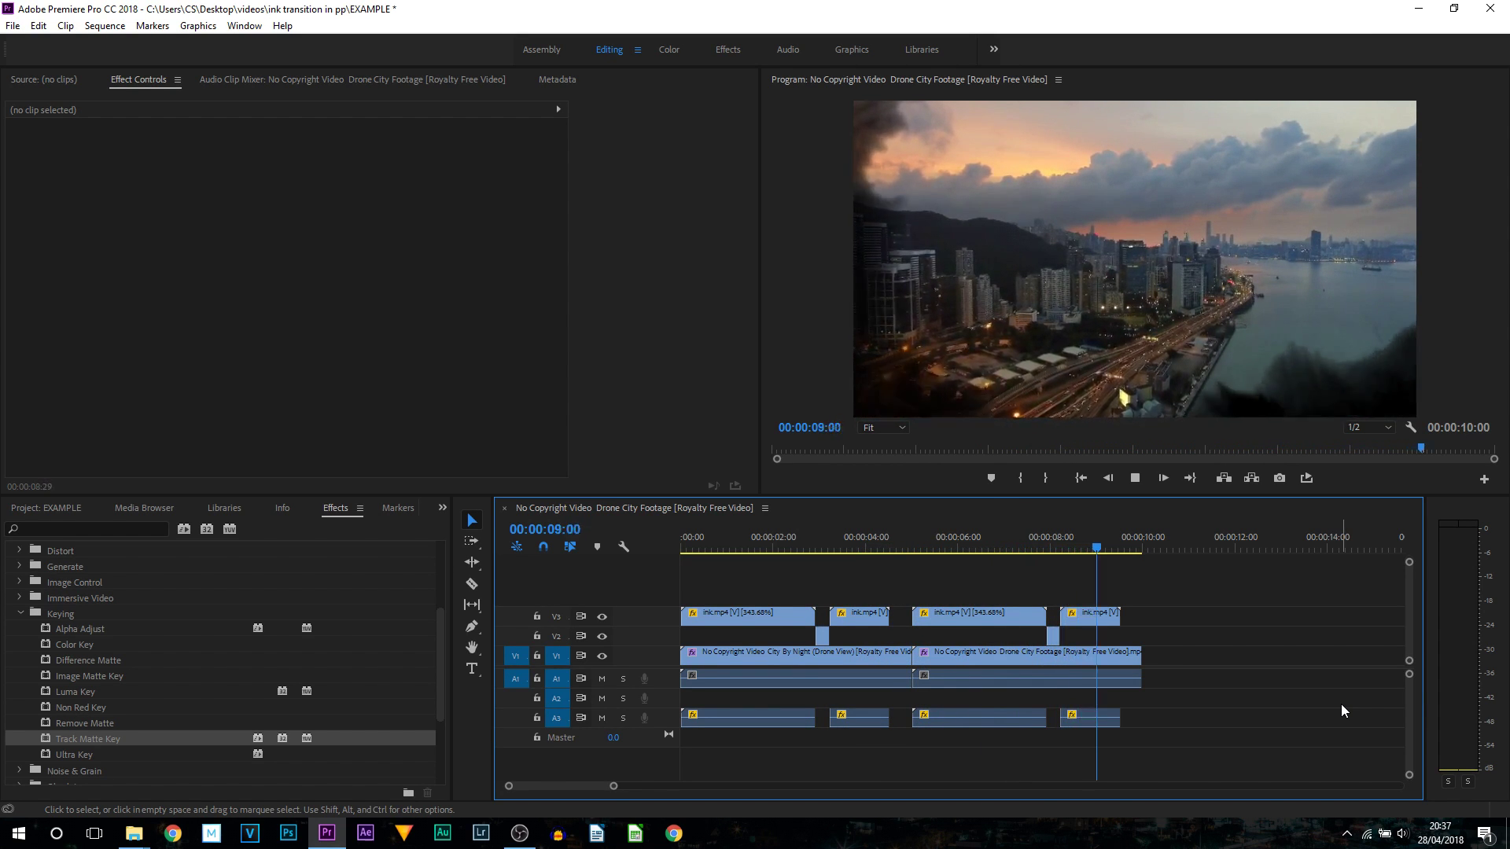
pyautogui.press('space')
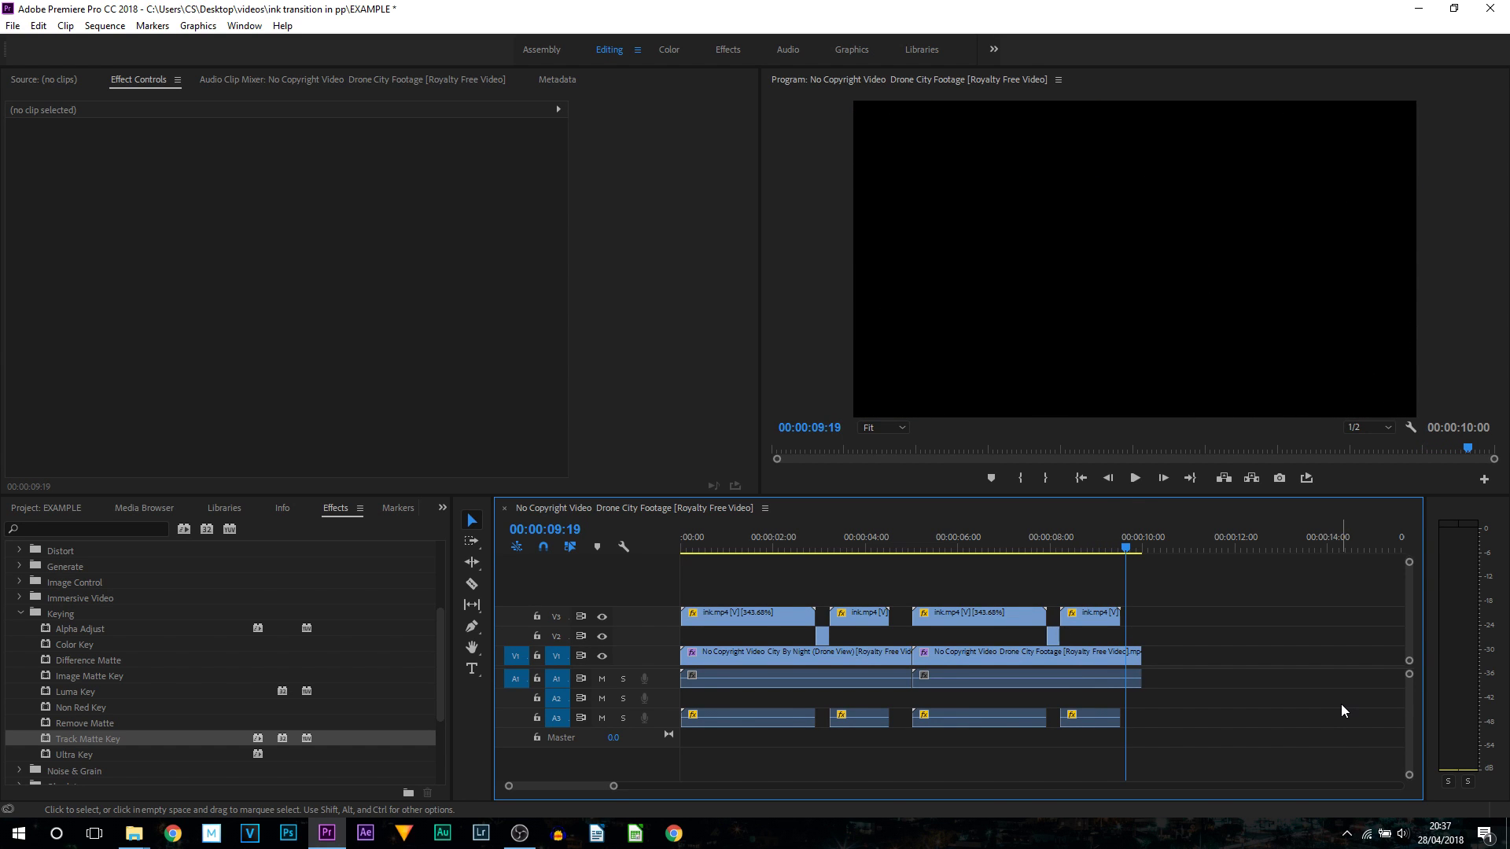
pyautogui.moveTo(773, 540); pyautogui.dragTo(821, 574)
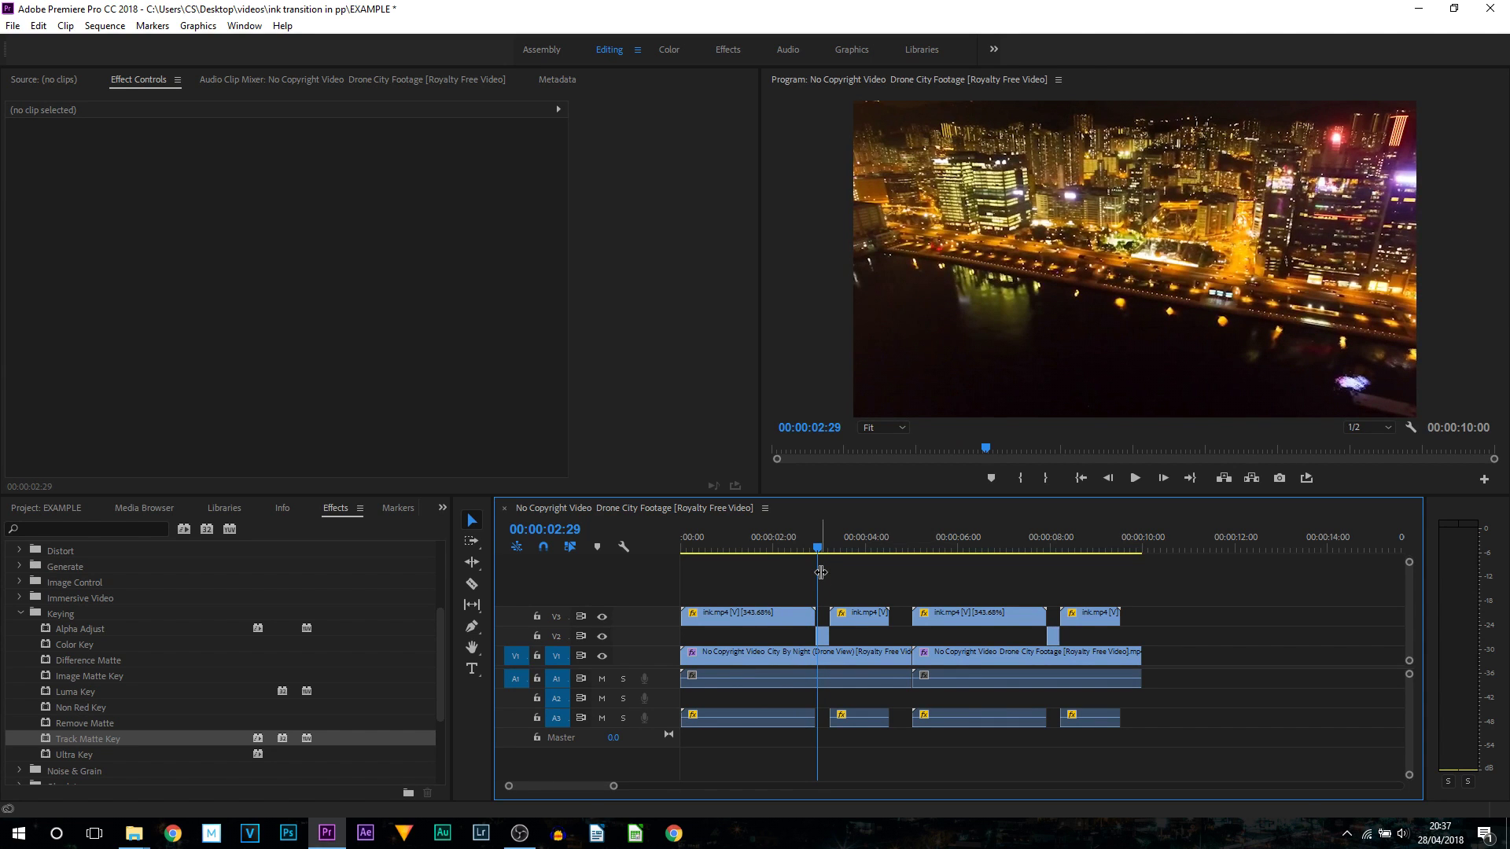